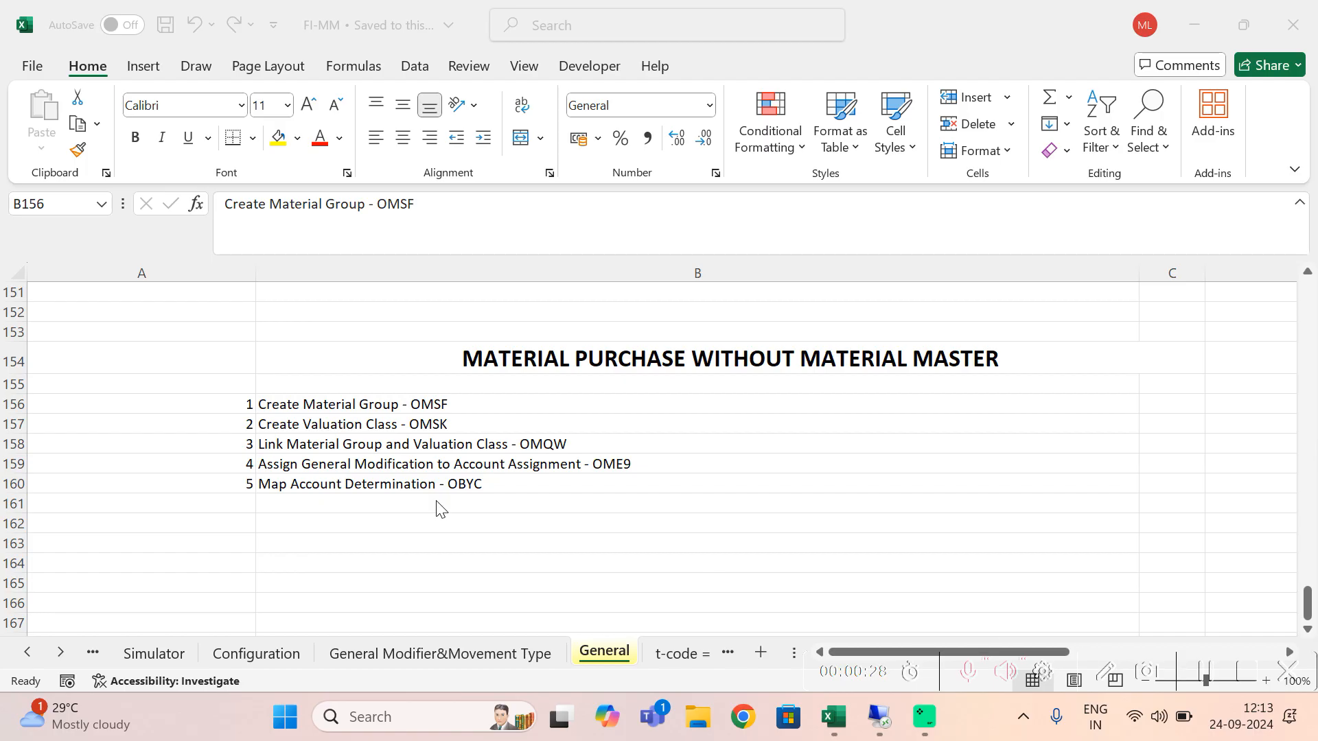
Switch to SAP and open transaction OMSF for maintaining material groups
{"action": "left_click", "coordinate": [318, 403]}
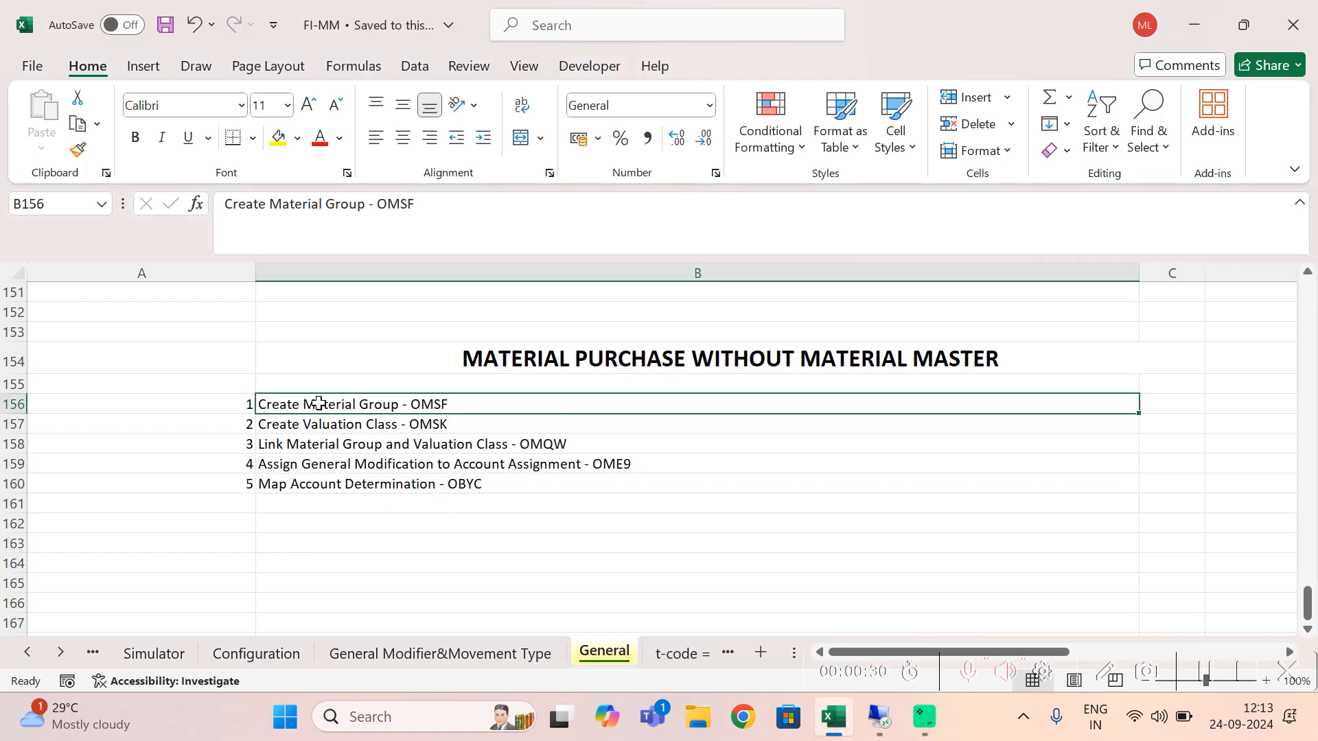
{"action": "left_click", "coordinate": [880, 717]}
{"action": "type", "text": "omsf"}
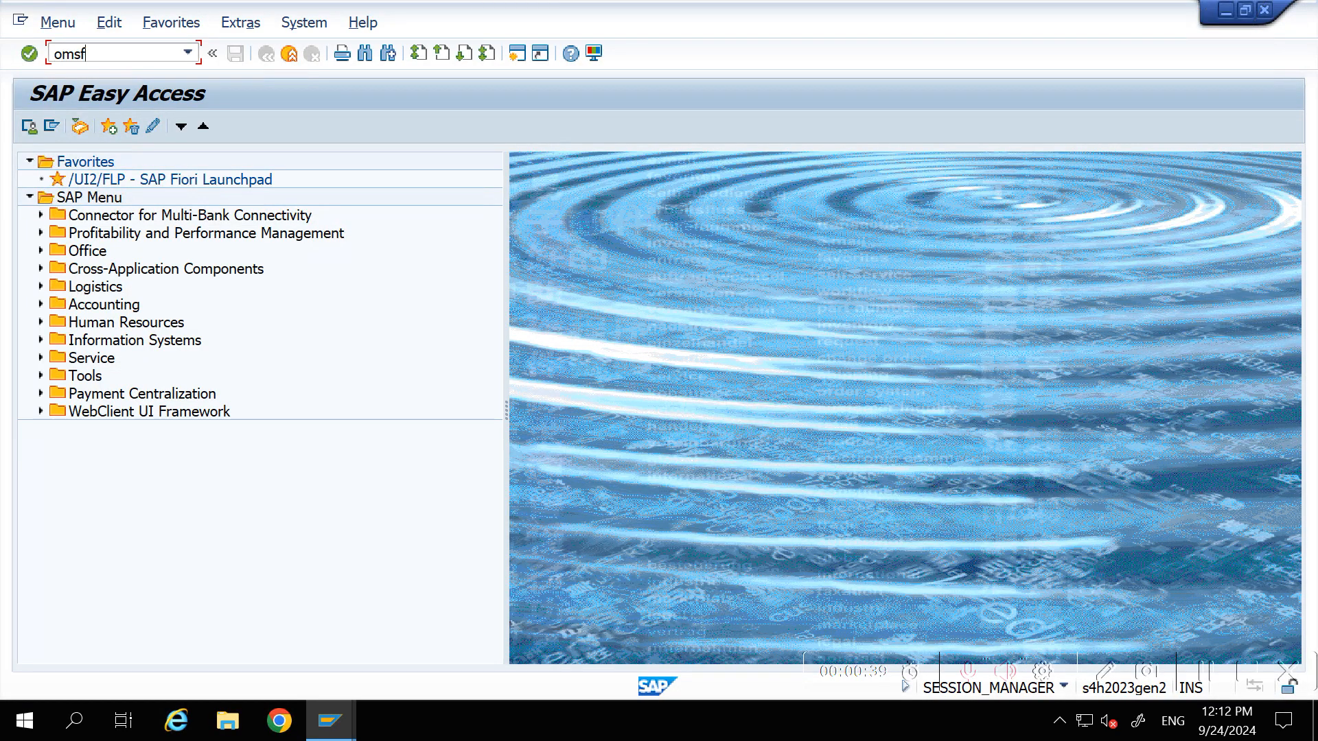
{"action": "key", "text": "Return"}
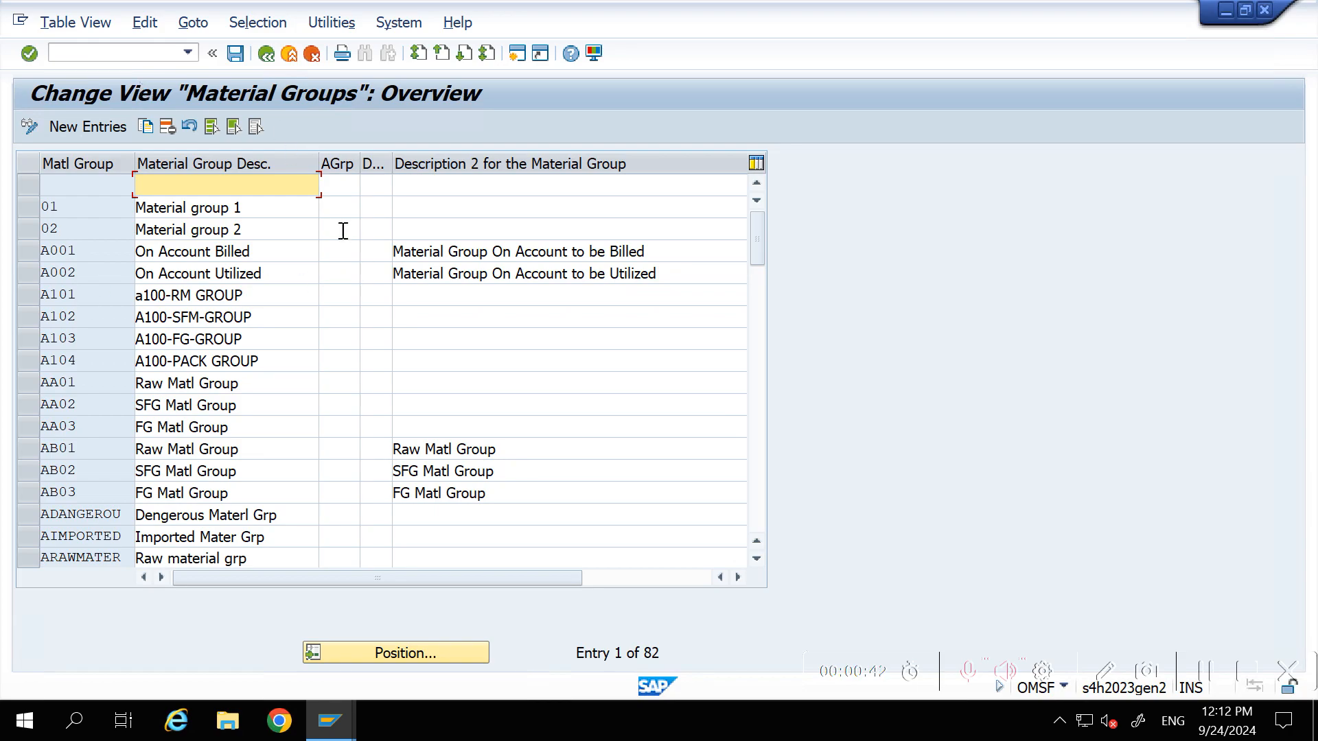
Add a new material group entry with the code ANONSTOCK
{"action": "left_click", "coordinate": [102, 129]}
{"action": "type", "text": "A"}
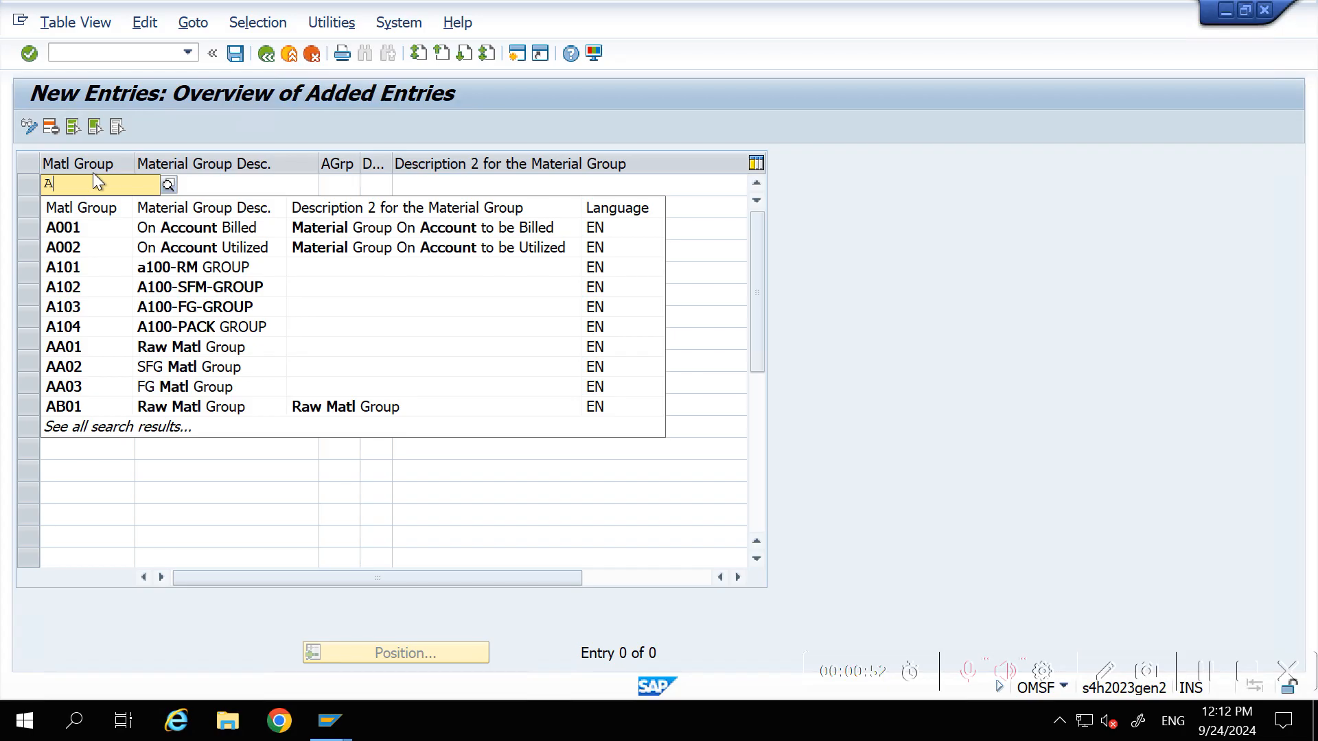
{"action": "type", "text": "NON"}
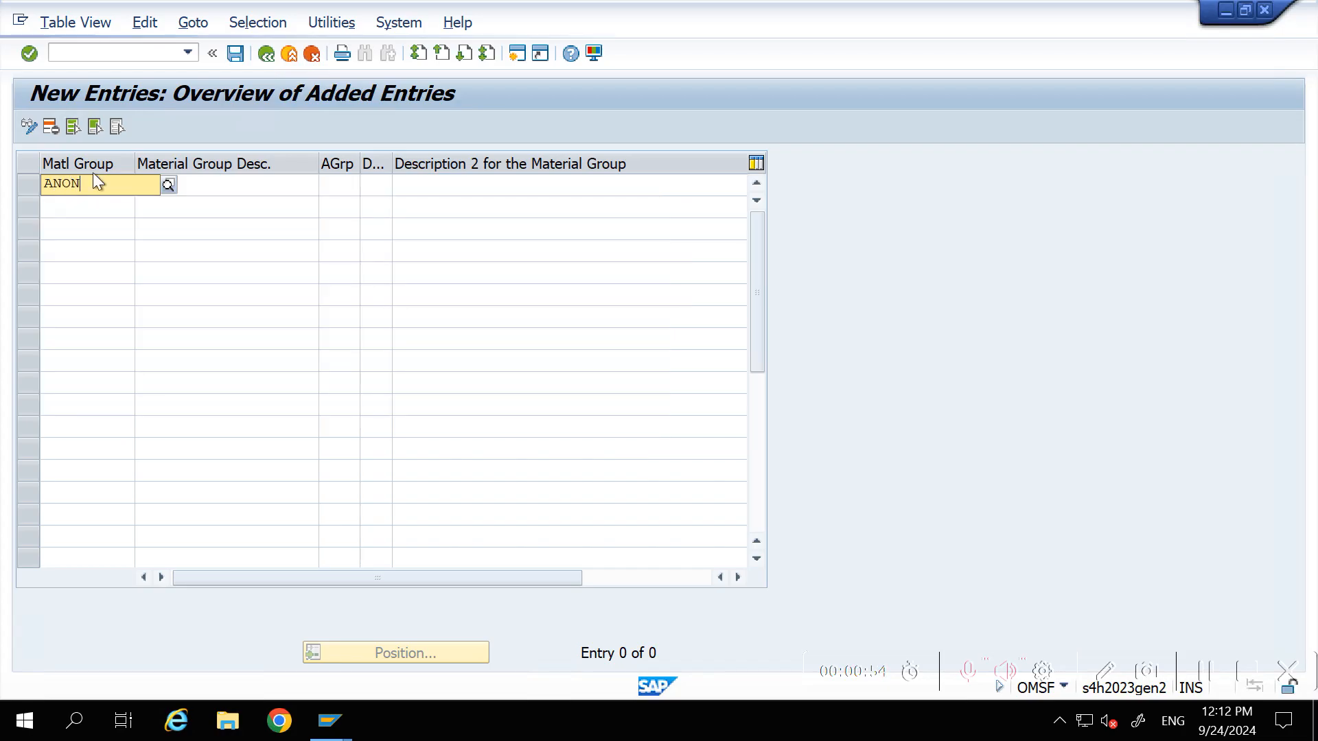
{"action": "type", "text": "STOCK"}
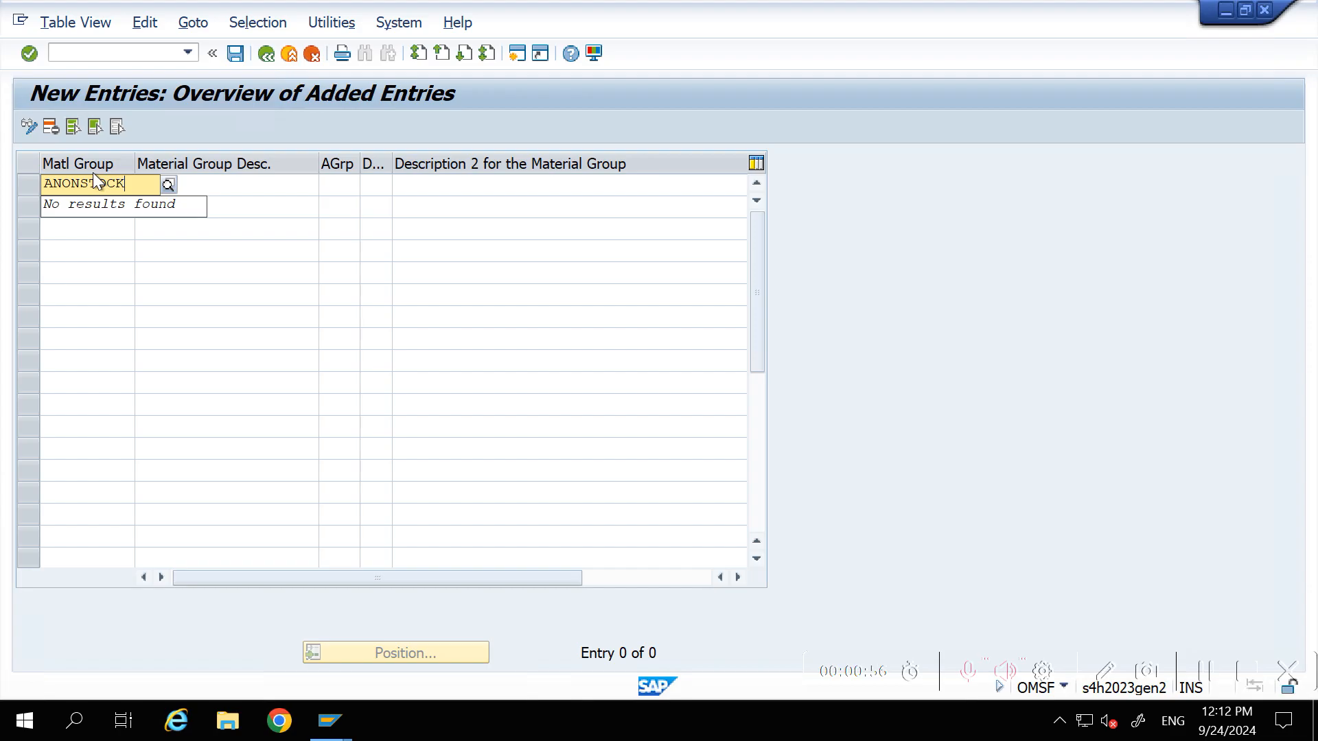
{"action": "key", "text": "Return"}
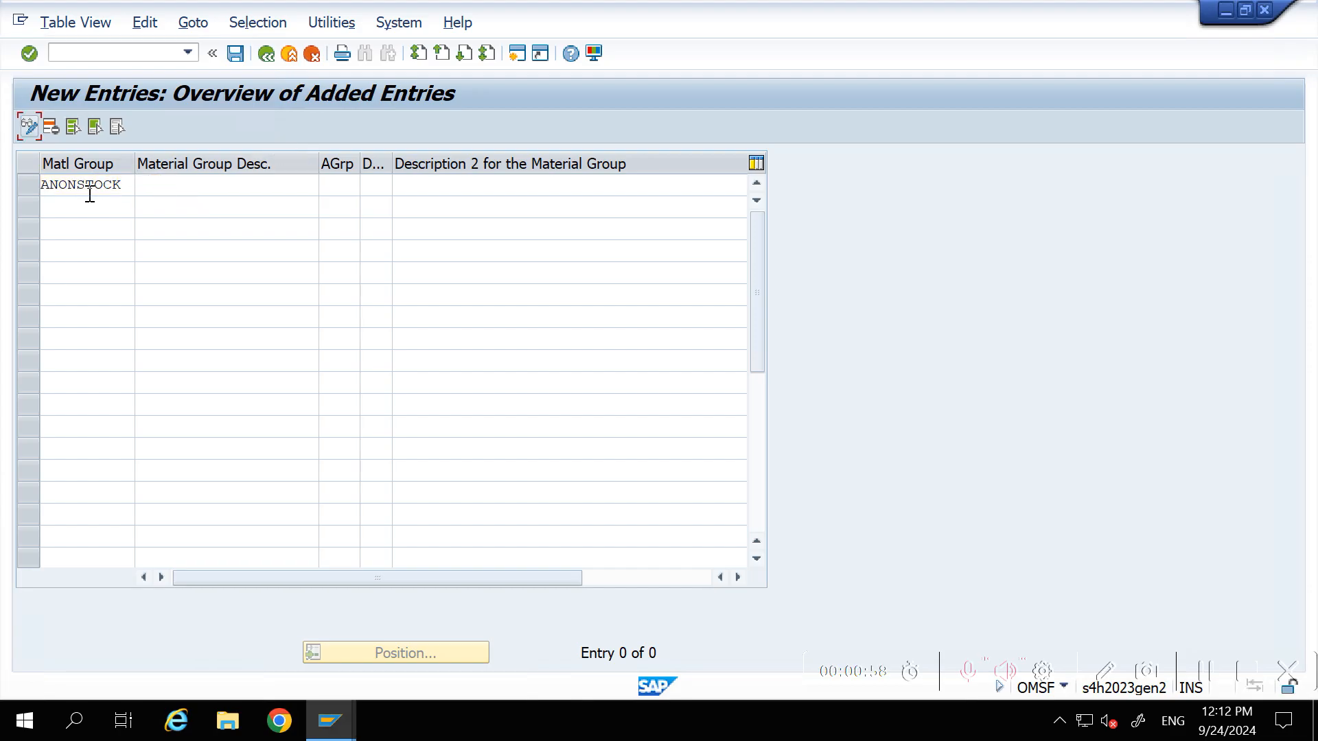
Enter NON STOCK MATERIAL as the description of material group ANONSTOCK and save the entry
{"action": "left_click_drag", "start_coordinate": [123, 185], "coordinate": [39, 185]}
{"action": "key", "text": "ctrl+c"}
{"action": "left_click", "coordinate": [219, 187]}
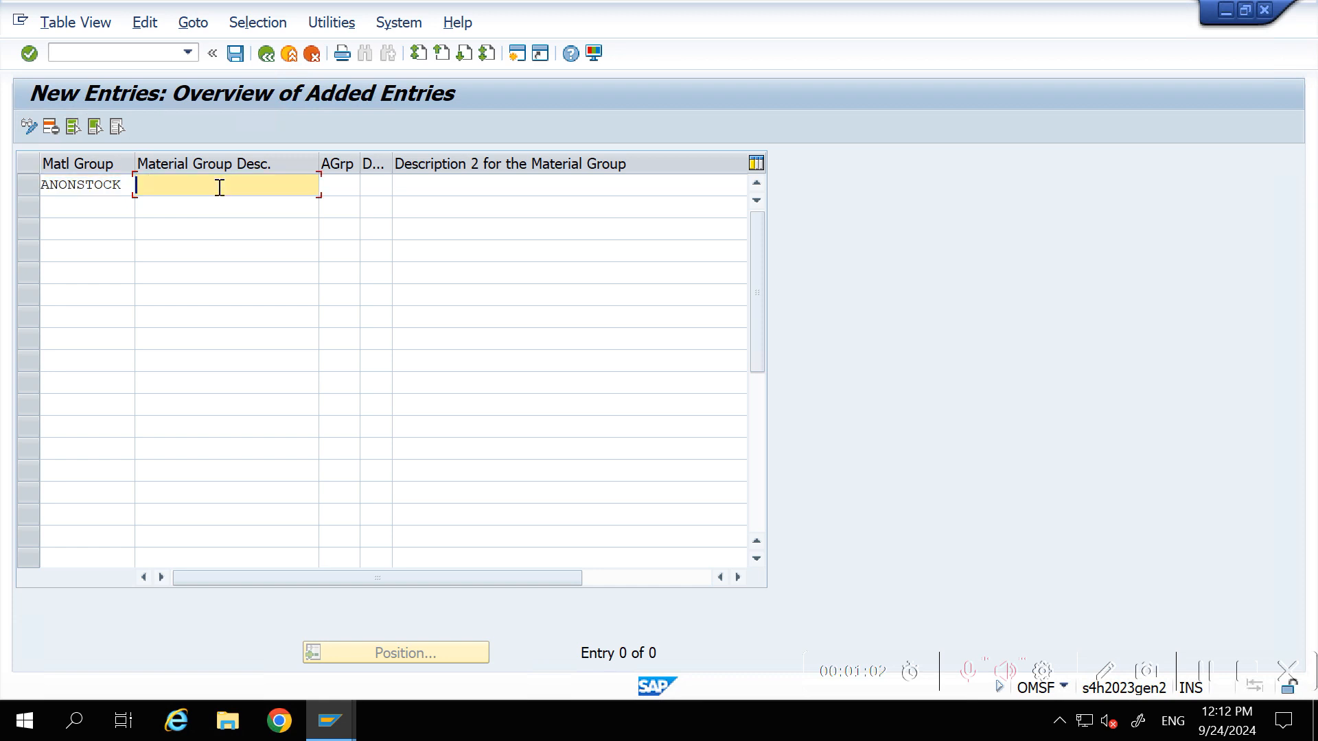
{"action": "type", "text": "NON STOCK M"}
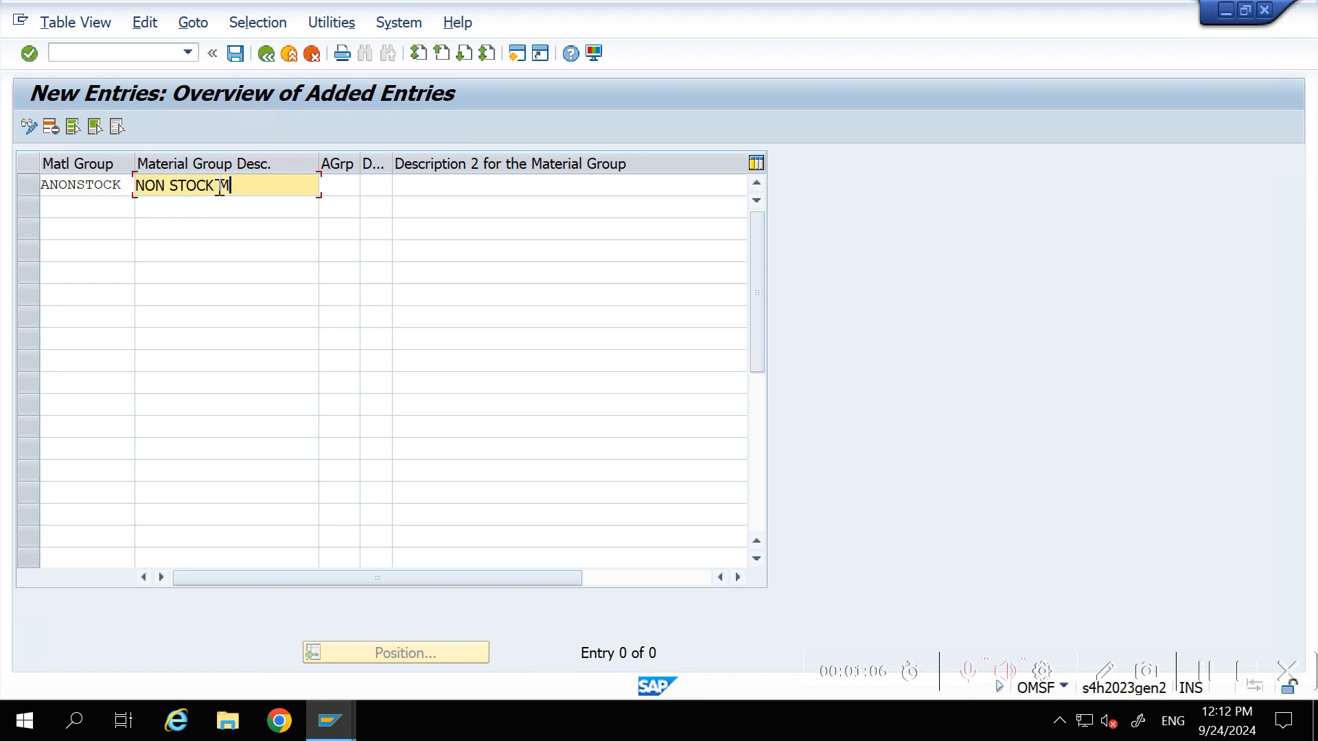
{"action": "type", "text": "ATERIAL"}
{"action": "key", "text": "Return"}
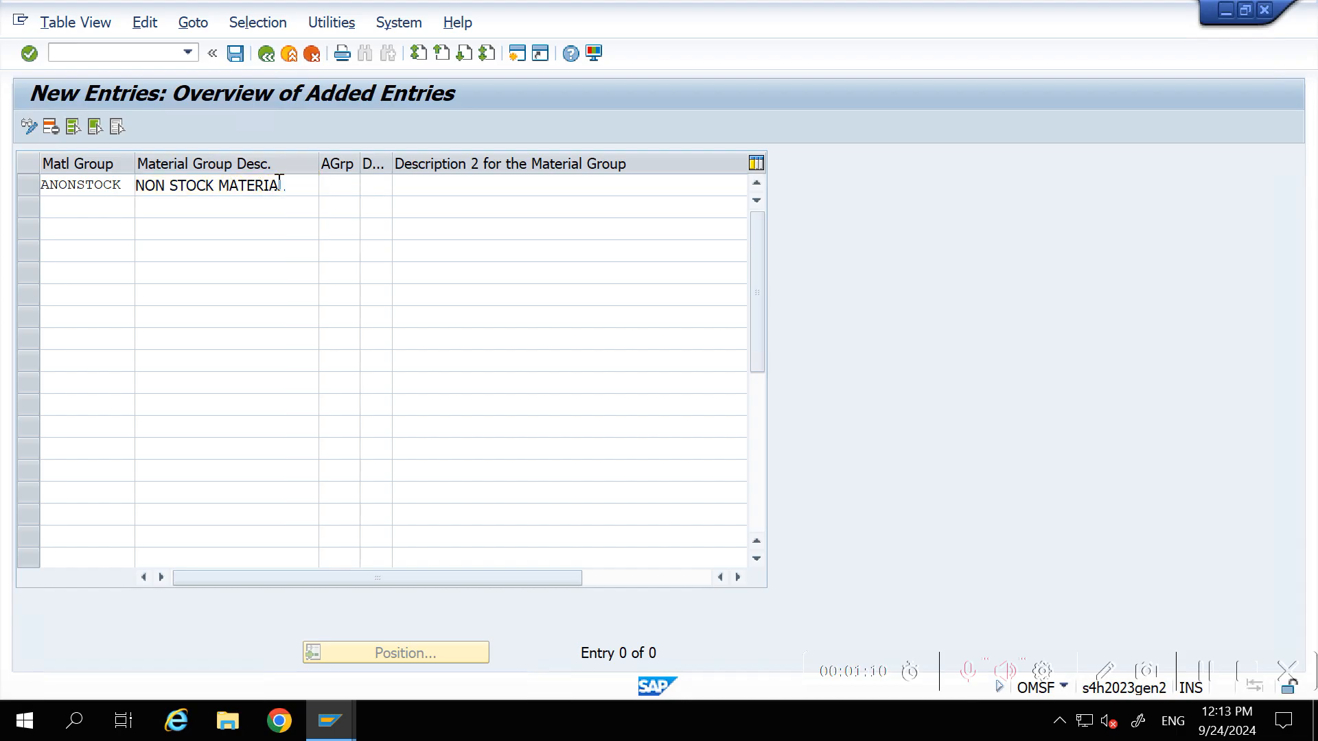
{"action": "key", "text": "ctrl+s"}
{"action": "key", "text": "Return"}
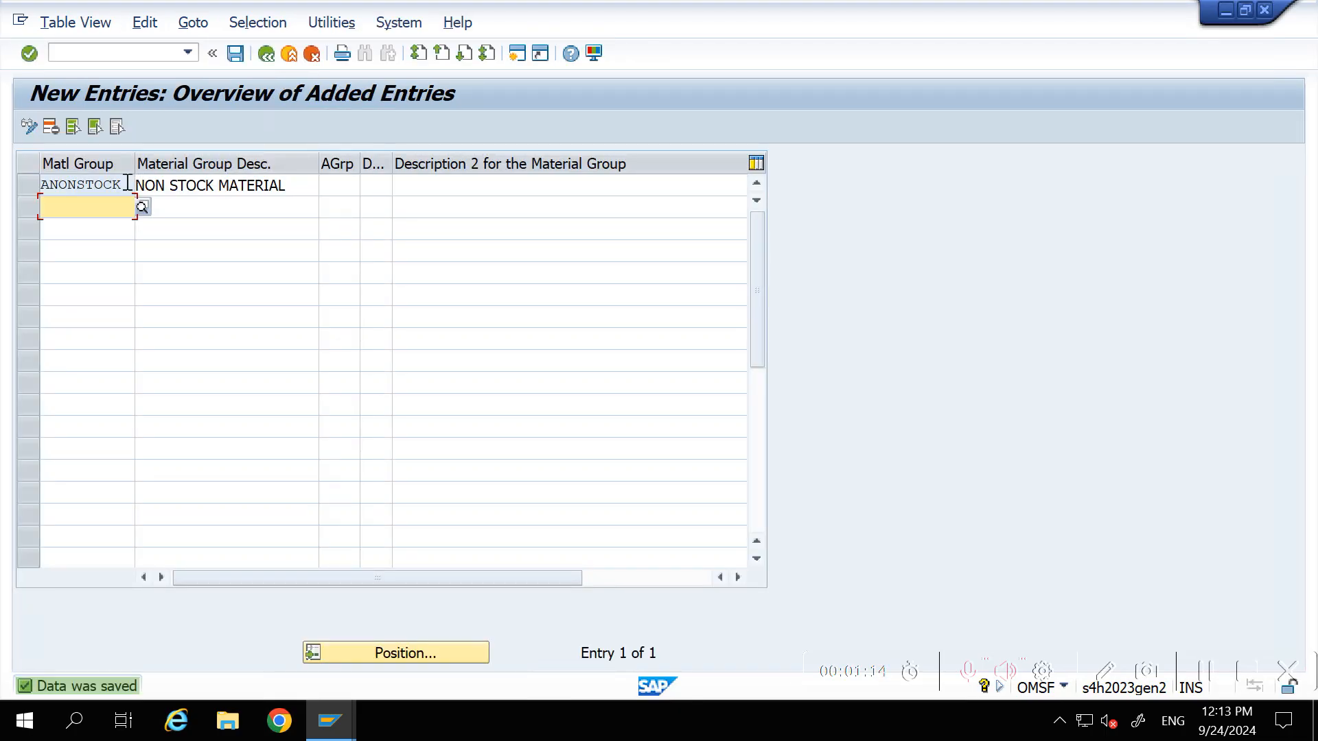
Copy the material group code ANONSTOCK from SAP into cell C156 of the Excel step list
{"action": "left_click_drag", "start_coordinate": [124, 184], "coordinate": [44, 179]}
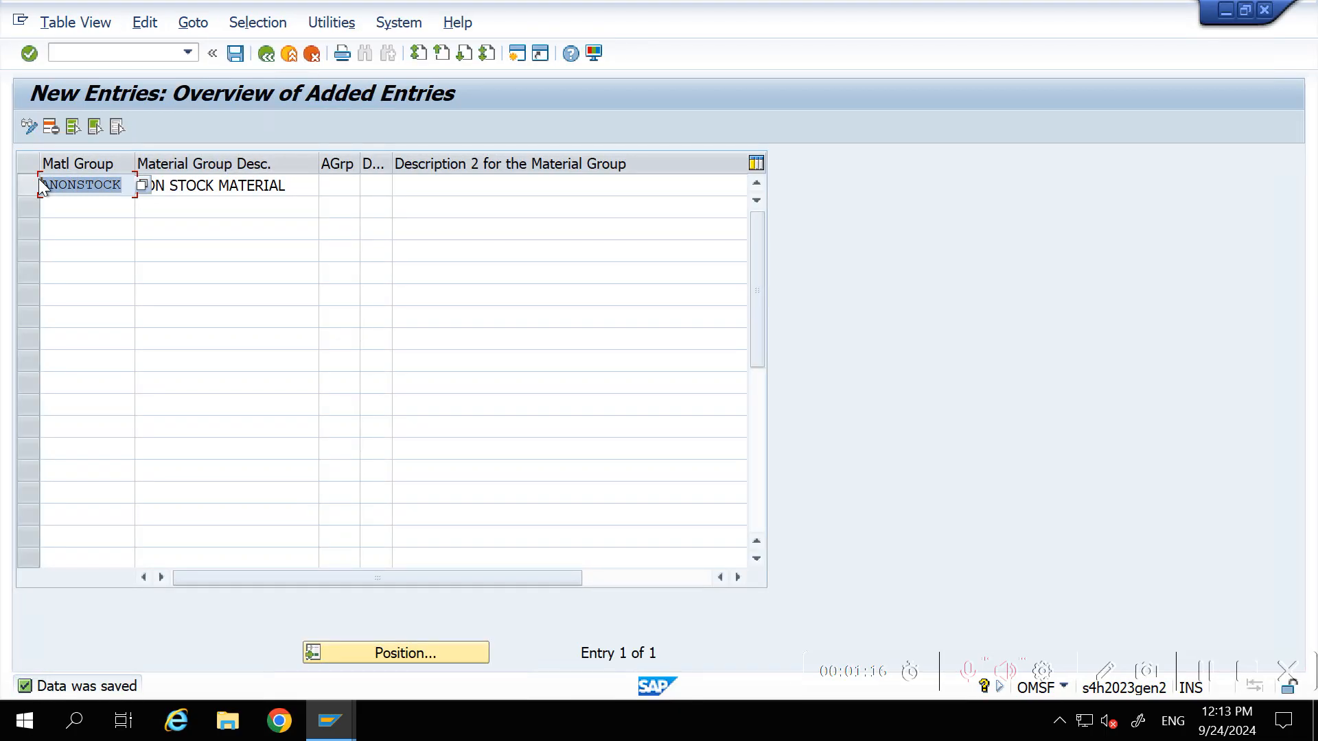
{"action": "left_click", "coordinate": [41, 183]}
{"action": "left_click", "coordinate": [1146, 14]}
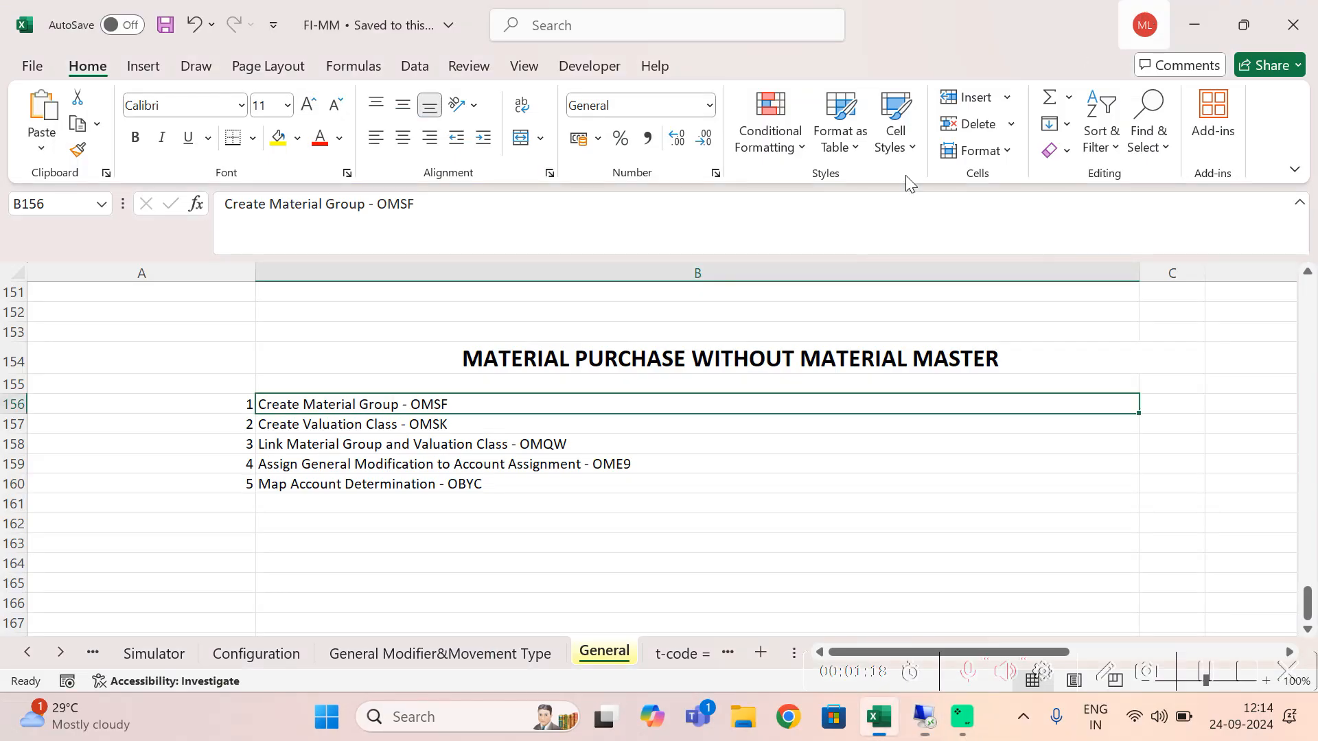
{"action": "left_click", "coordinate": [1158, 401]}
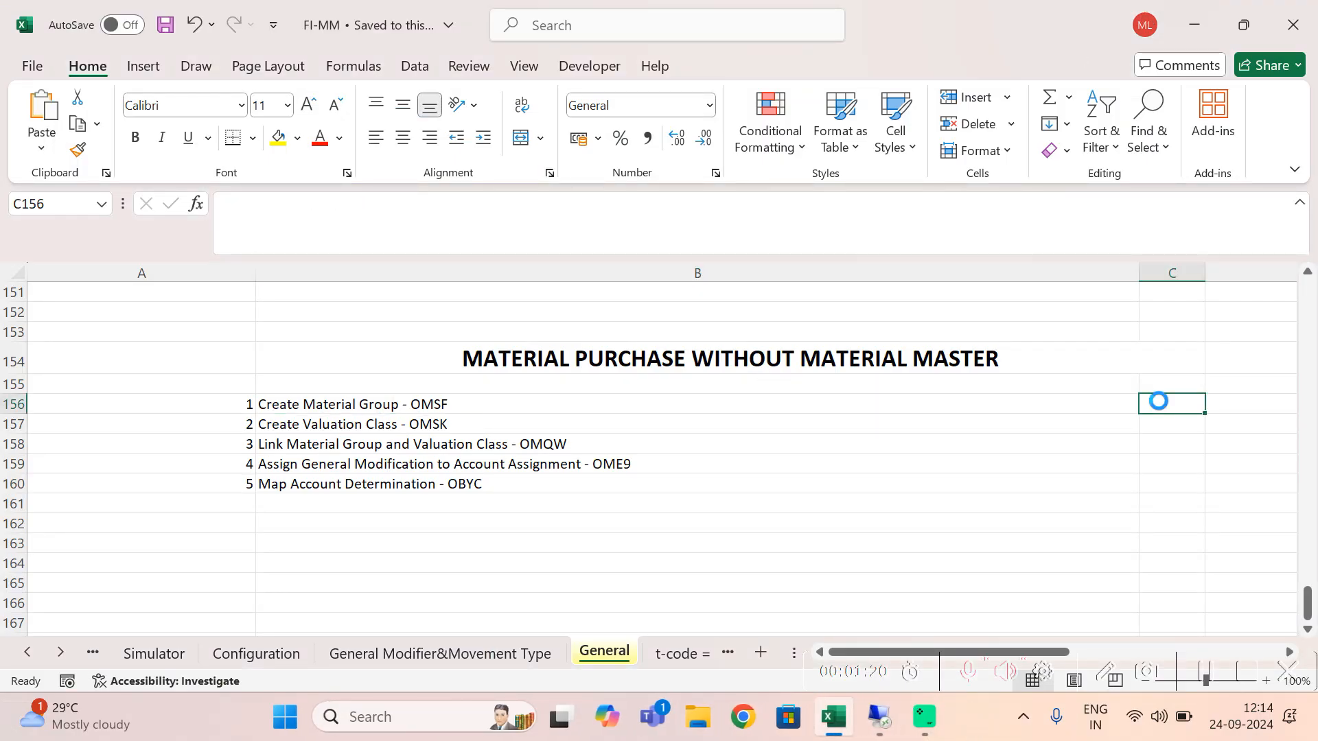
{"action": "key", "text": "ctrl+v"}
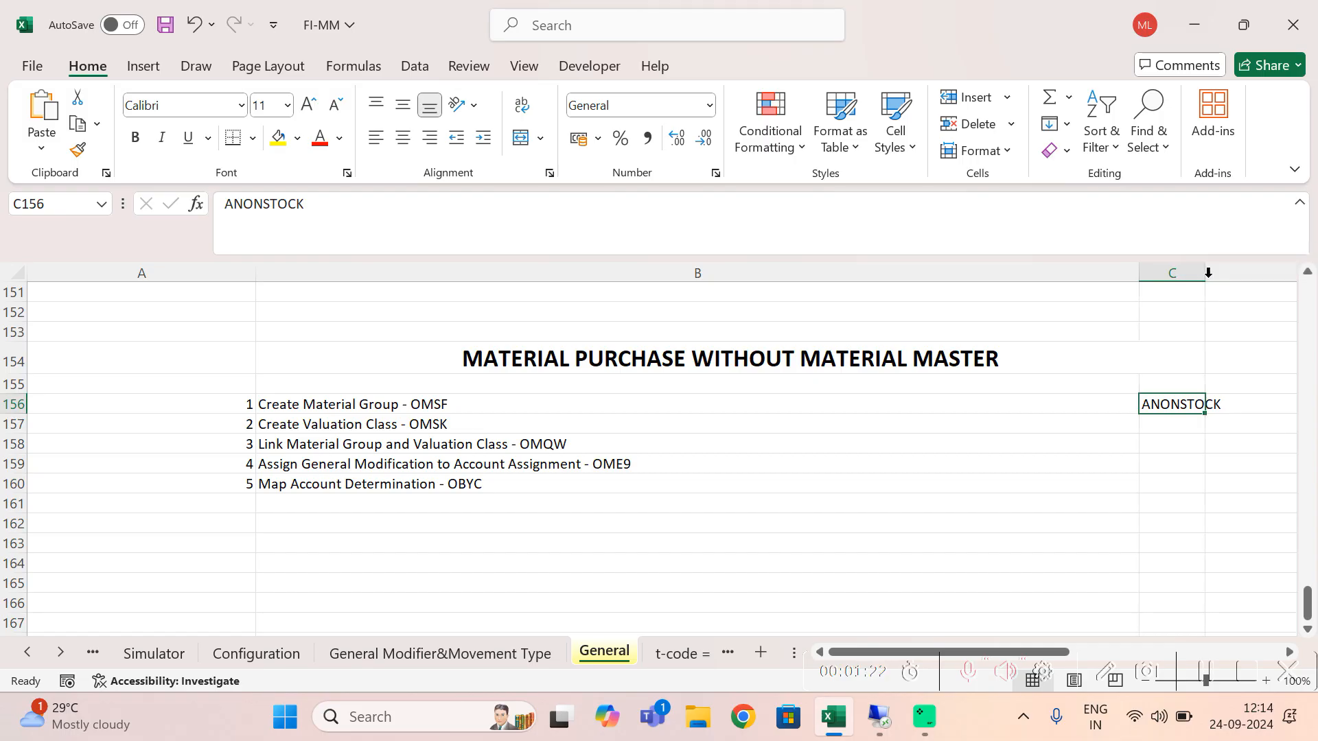
Narrow column B to just fit the step list and unmerge the MATERIAL PURCHASE WITHOUT MATERIAL MASTER heading in row 154
{"action": "double_click", "coordinate": [1204, 273]}
{"action": "left_click_drag", "start_coordinate": [1139, 275], "coordinate": [647, 330]}
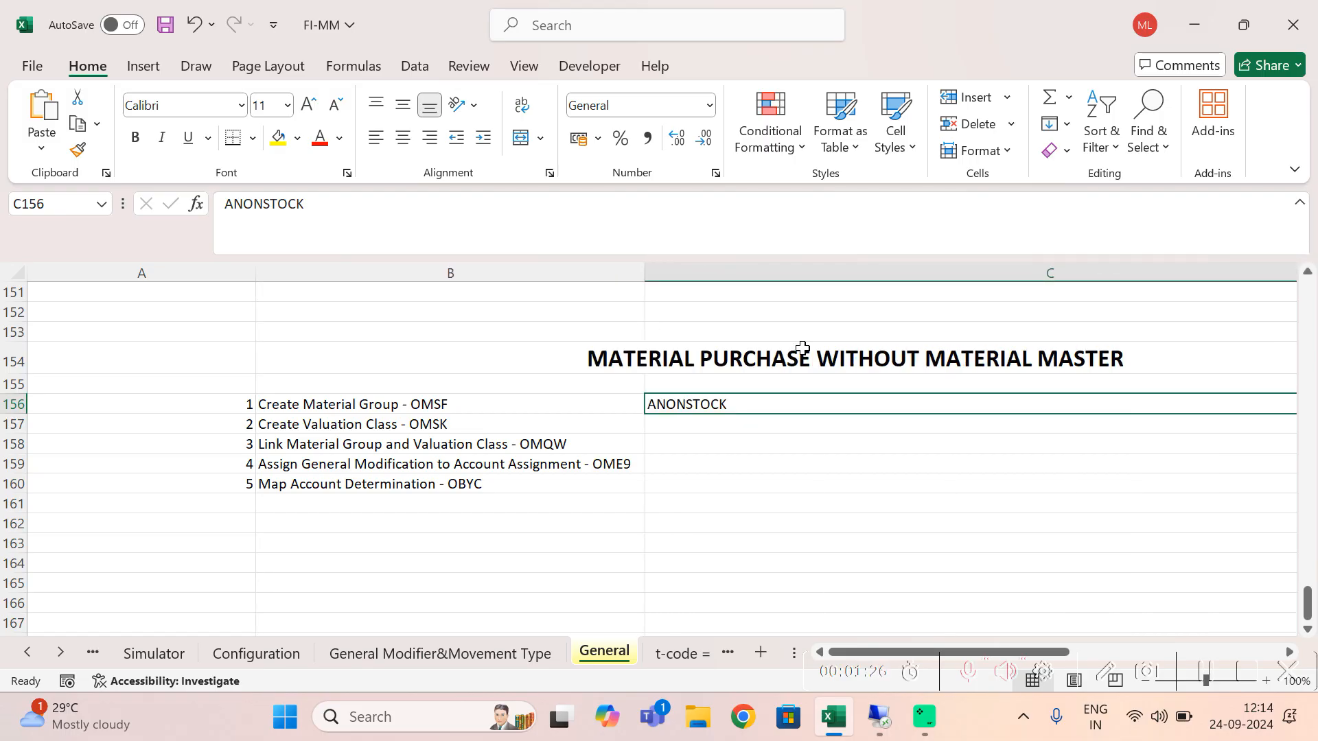
{"action": "left_click", "coordinate": [673, 354]}
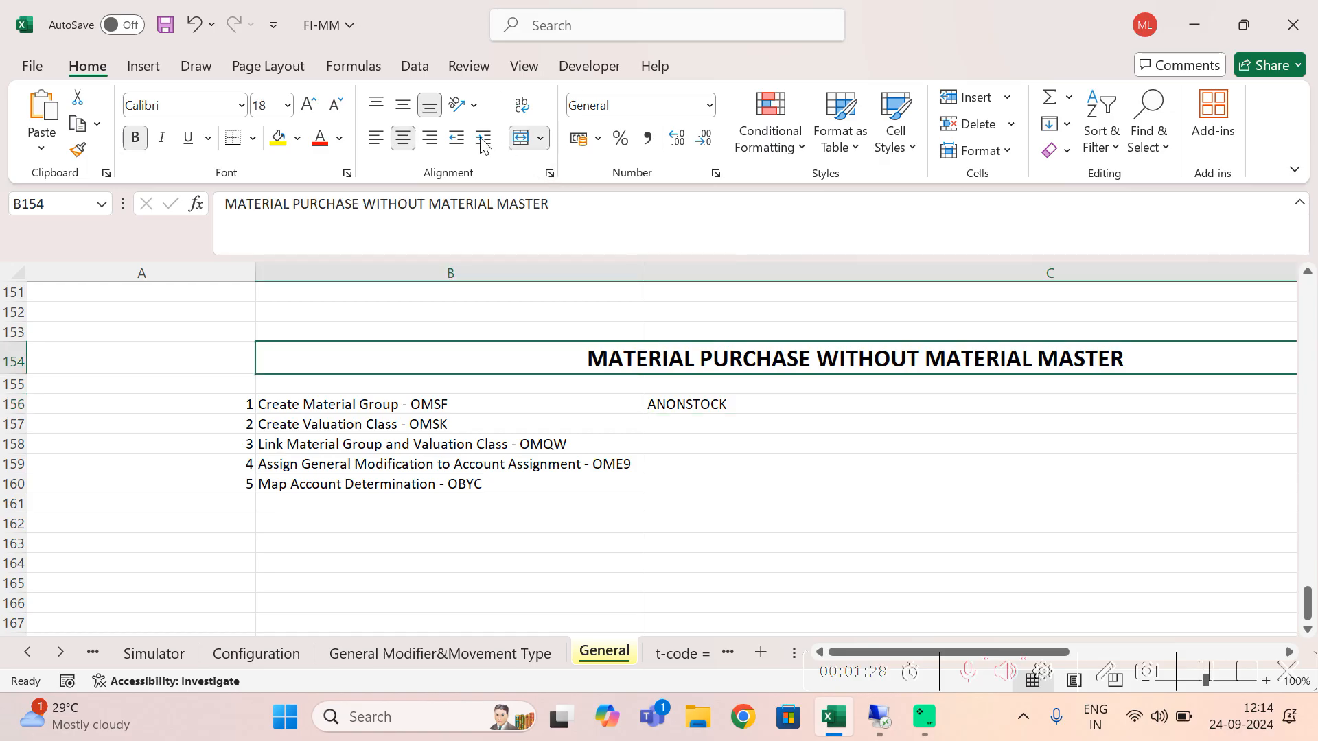
{"action": "left_click", "coordinate": [521, 139]}
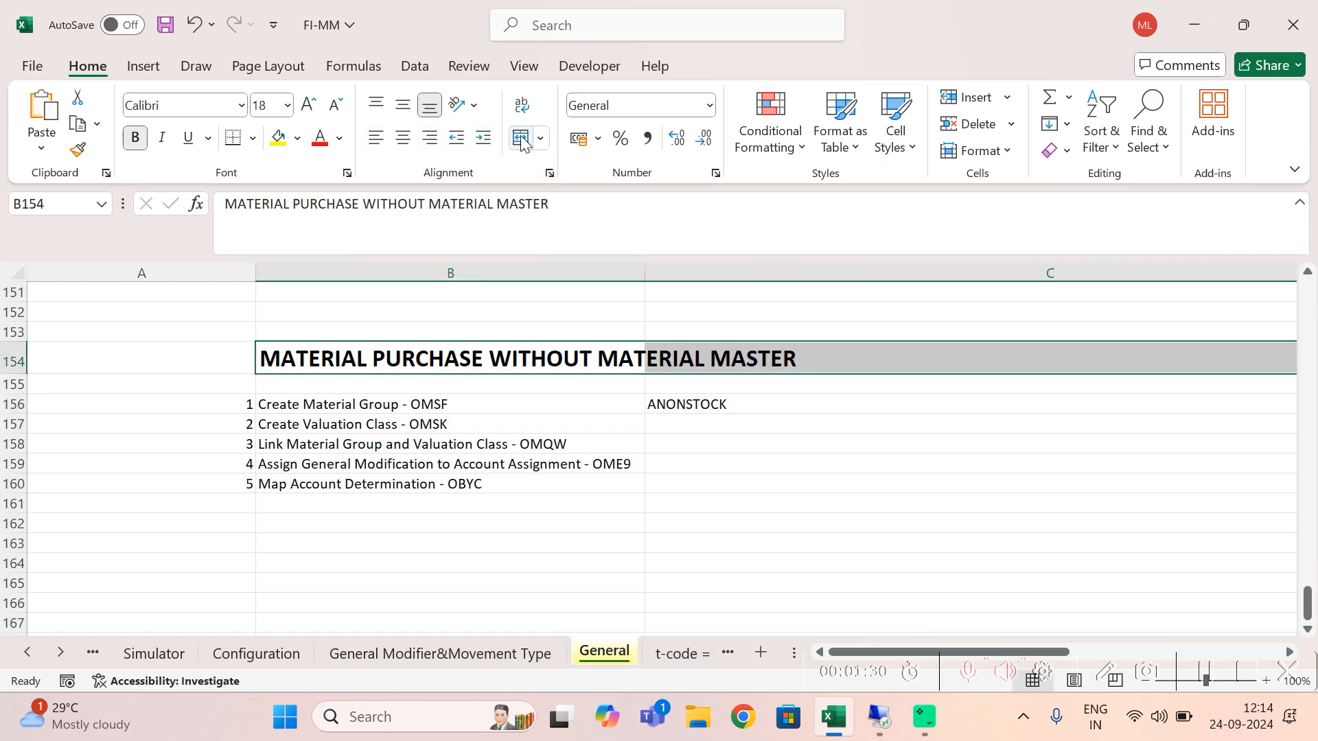
{"action": "left_click", "coordinate": [692, 402]}
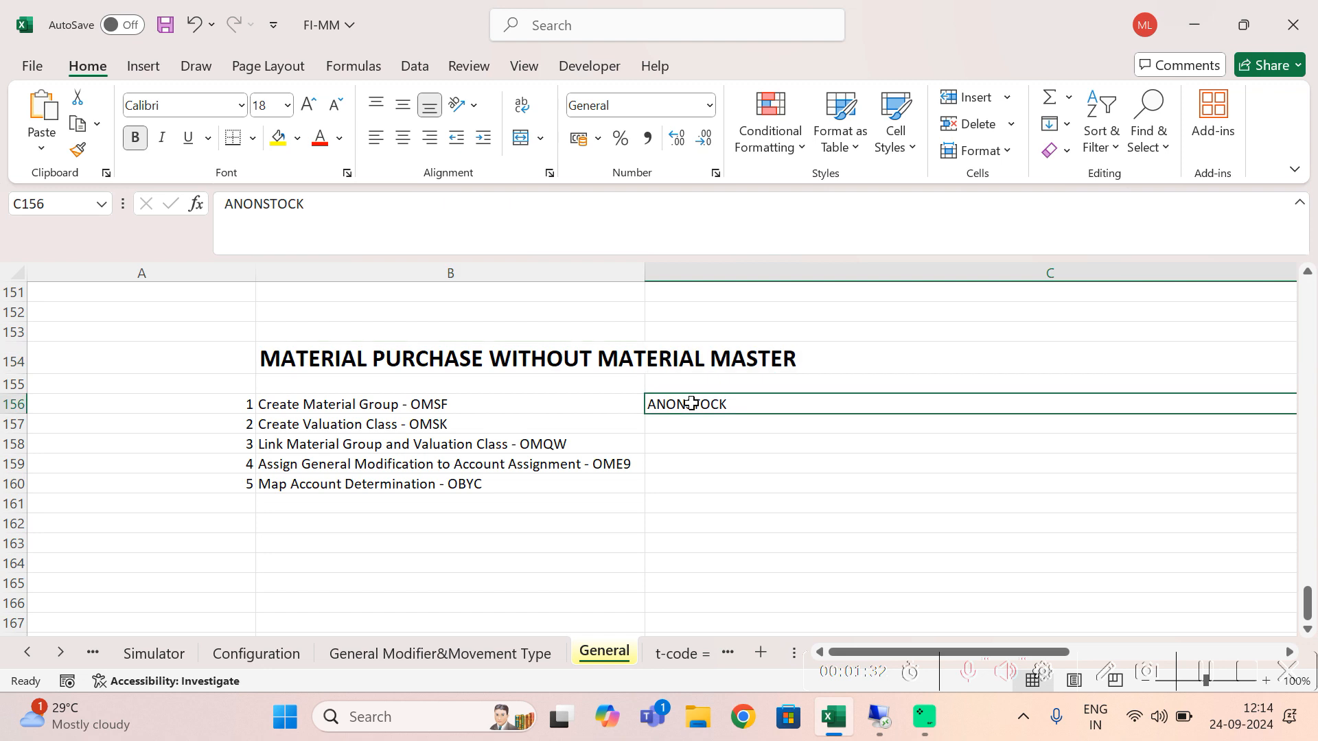
Switch back to SAP and open transaction OMSK for maintaining valuation classes
{"action": "left_click", "coordinate": [378, 428]}
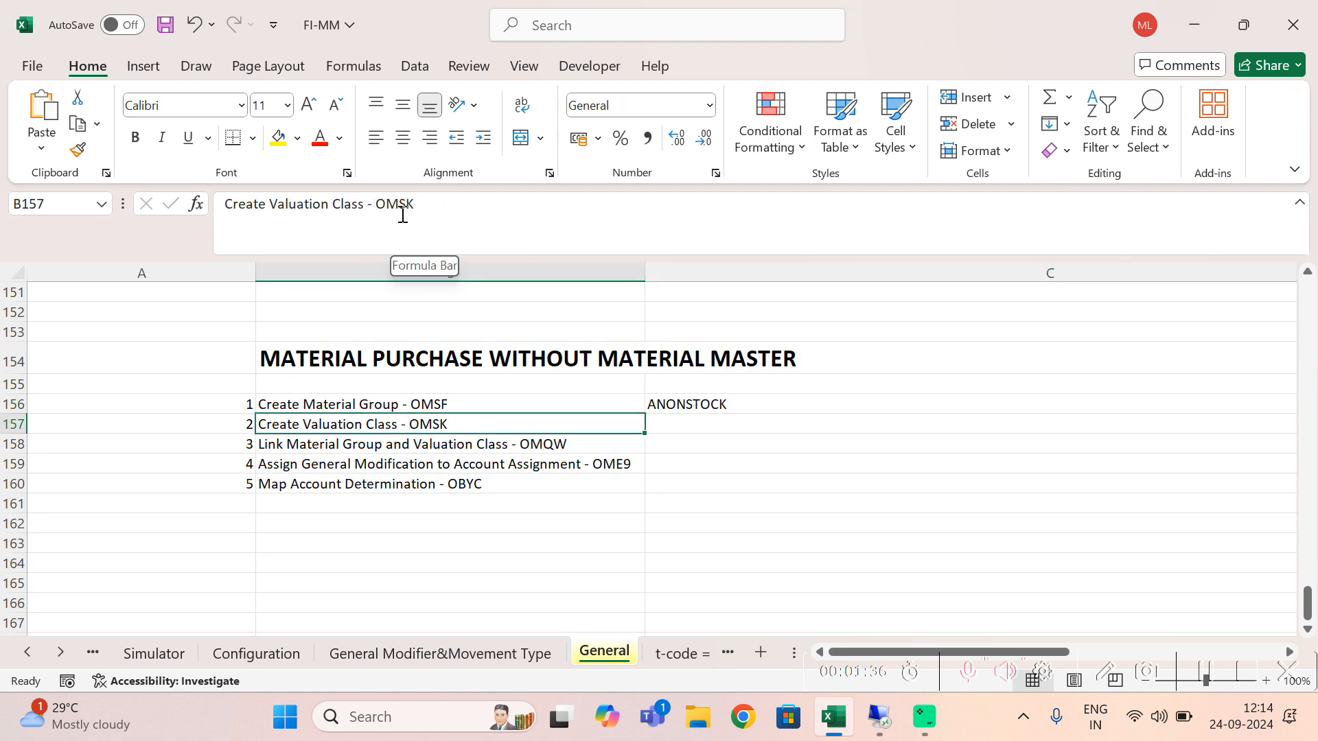
{"action": "left_click", "coordinate": [879, 717]}
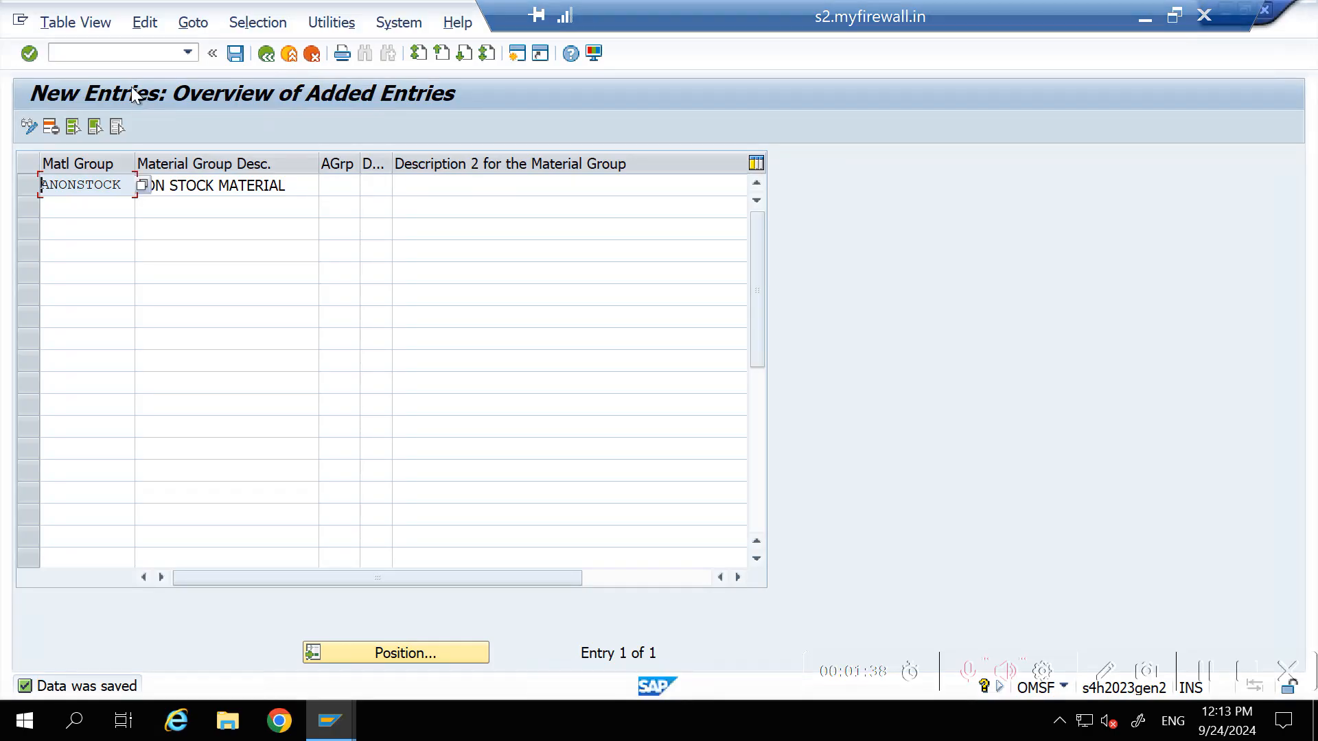
{"action": "left_click", "coordinate": [130, 54]}
{"action": "type", "text": "/"}
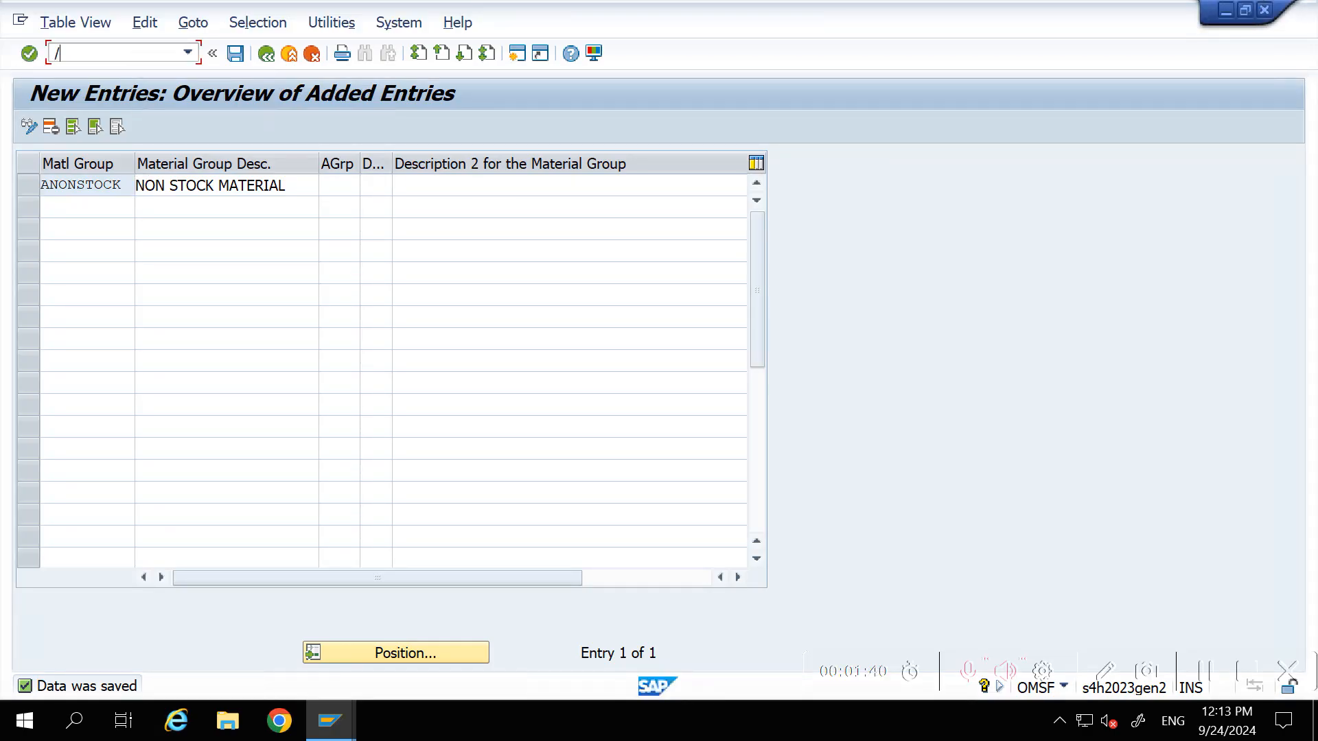
{"action": "type", "text": "NOMSK"}
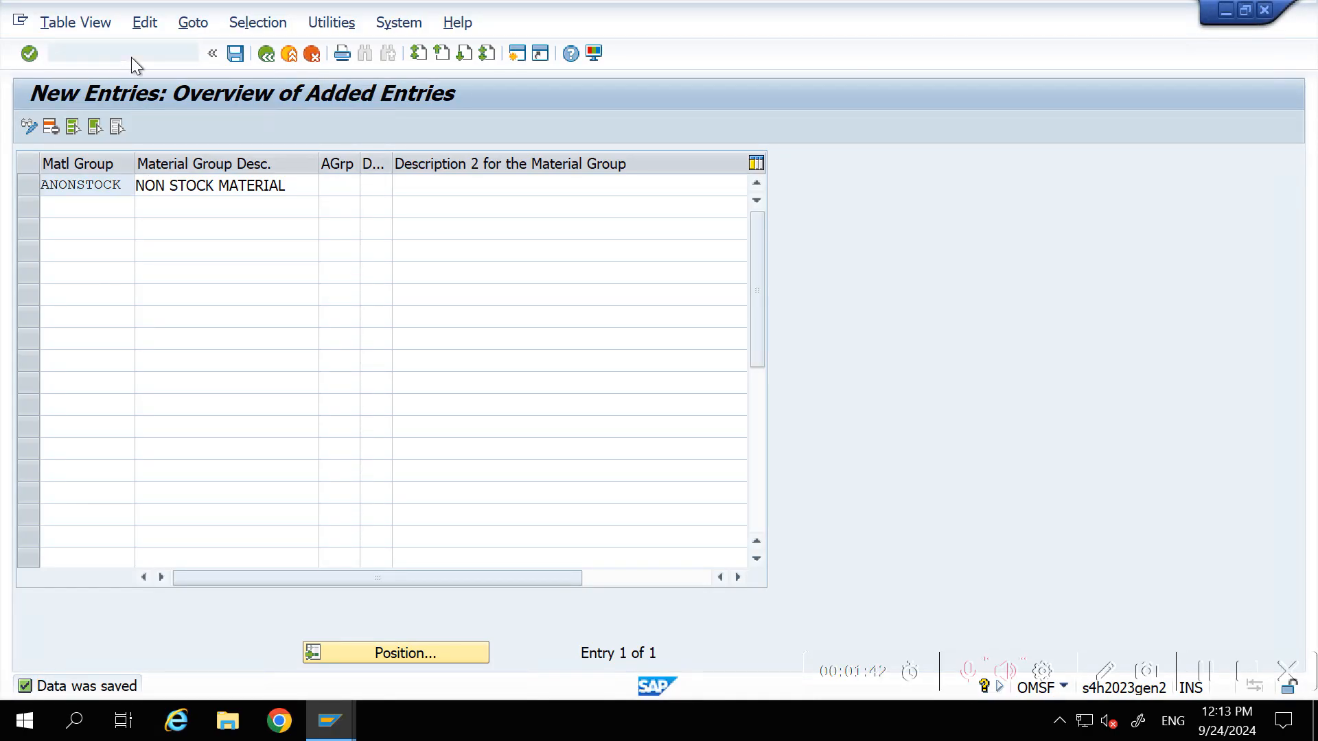
{"action": "key", "text": "Return"}
{"action": "left_click", "coordinate": [168, 262]}
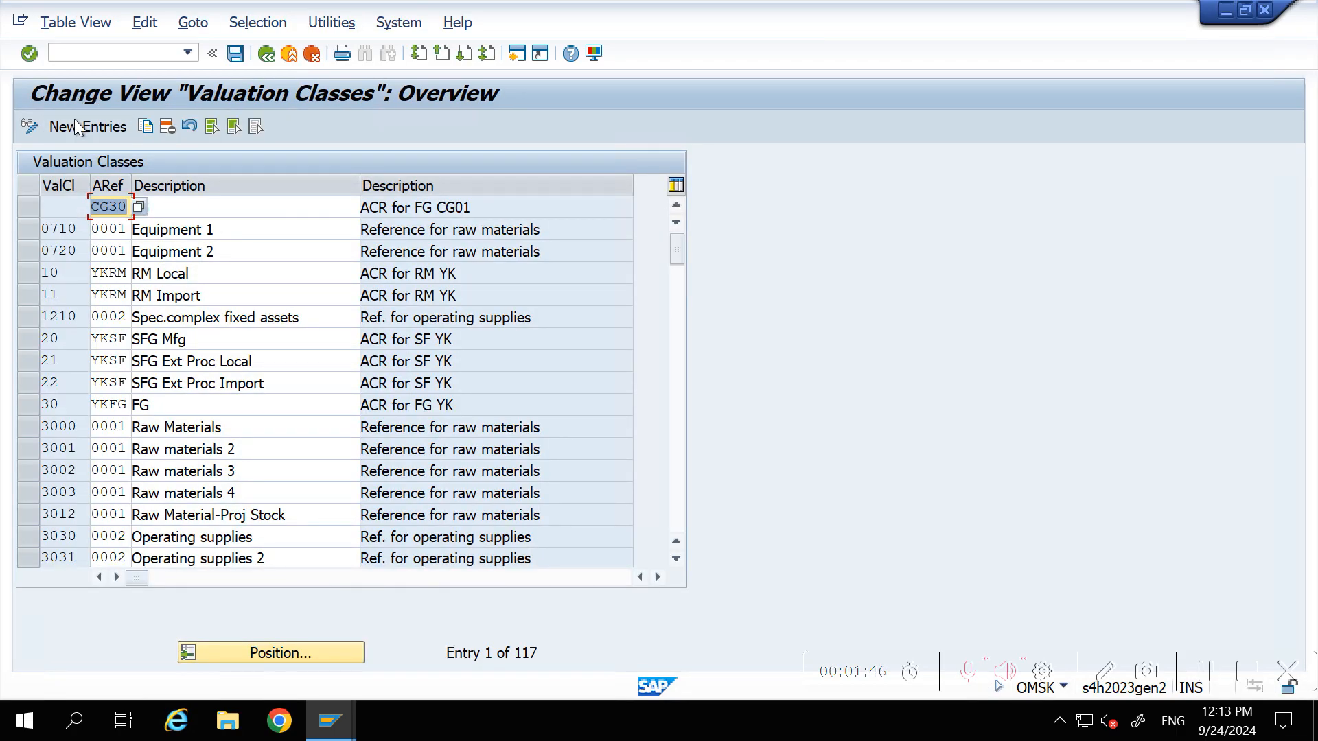
Create valuation class ANST with the description NON STOCK MATERIAL, leaving its account reference empty, and save it
{"action": "left_click", "coordinate": [76, 127]}
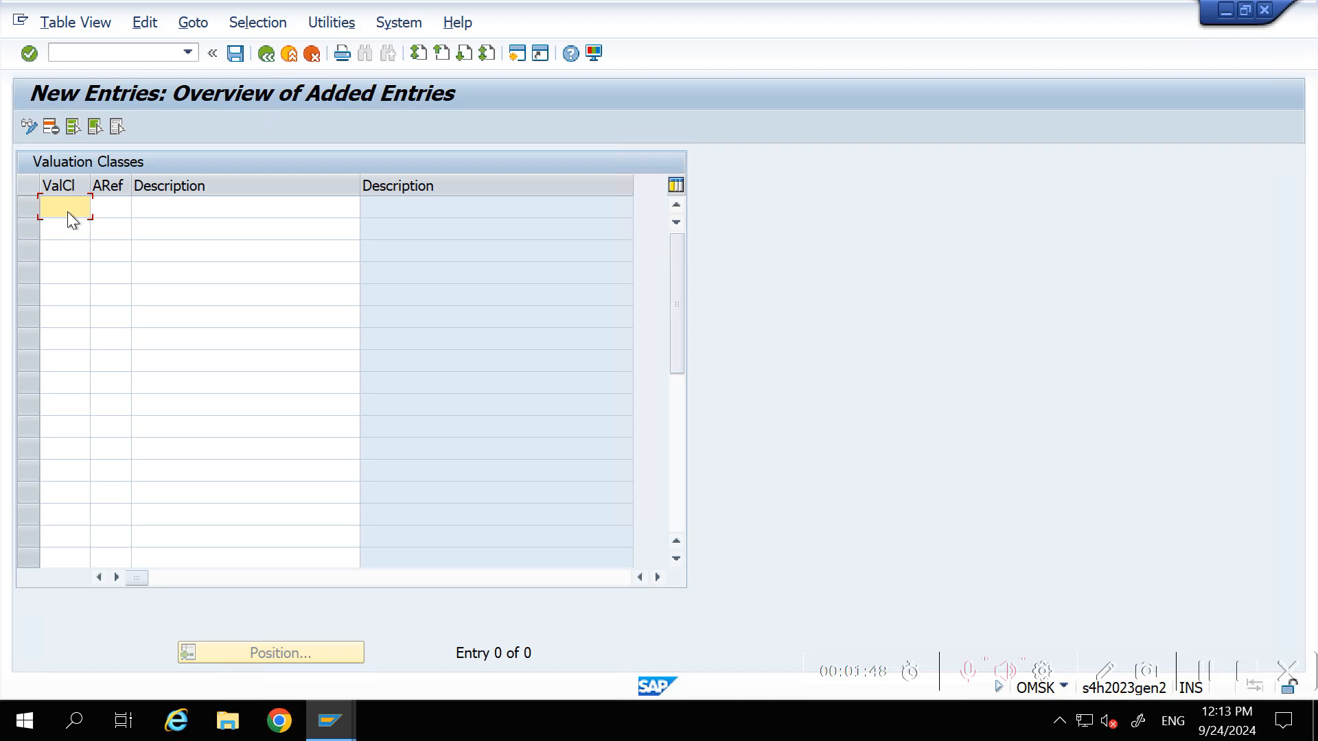
{"action": "type", "text": "ANST"}
{"action": "key", "text": "Tab"}
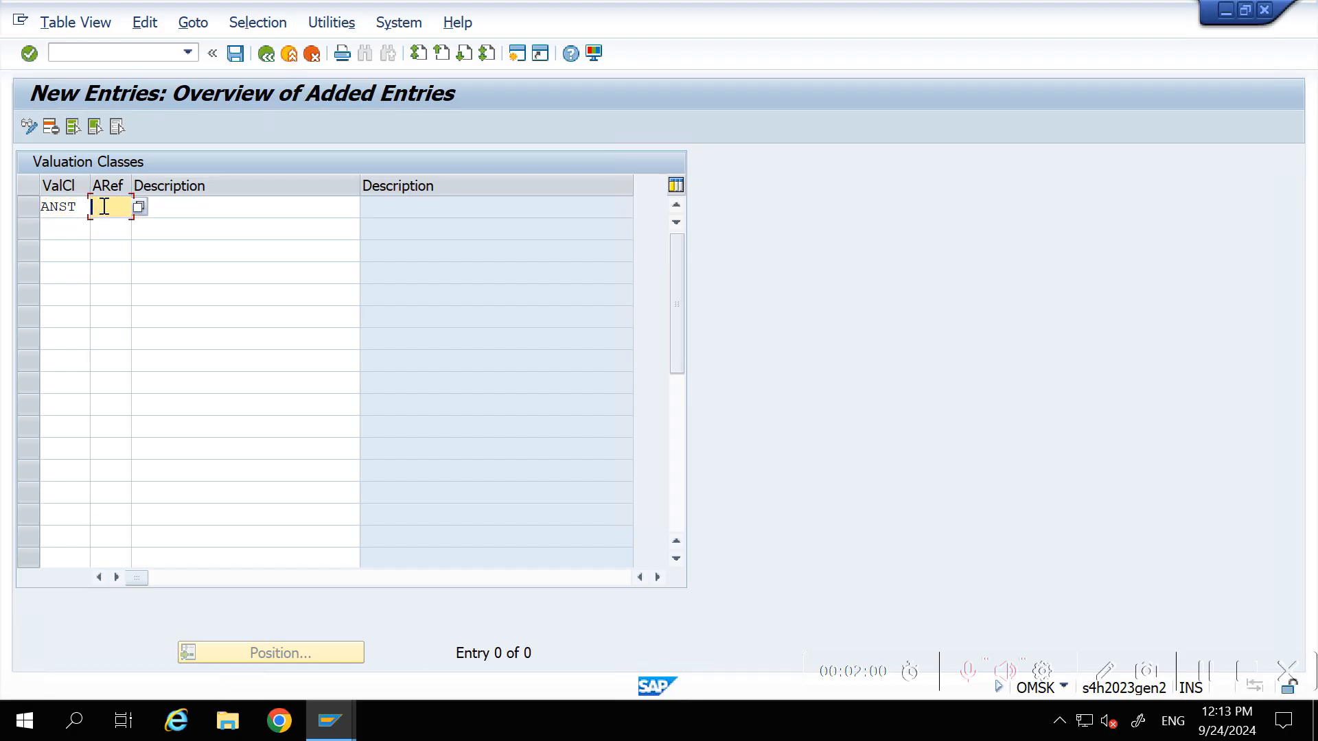
{"action": "left_click", "coordinate": [160, 207]}
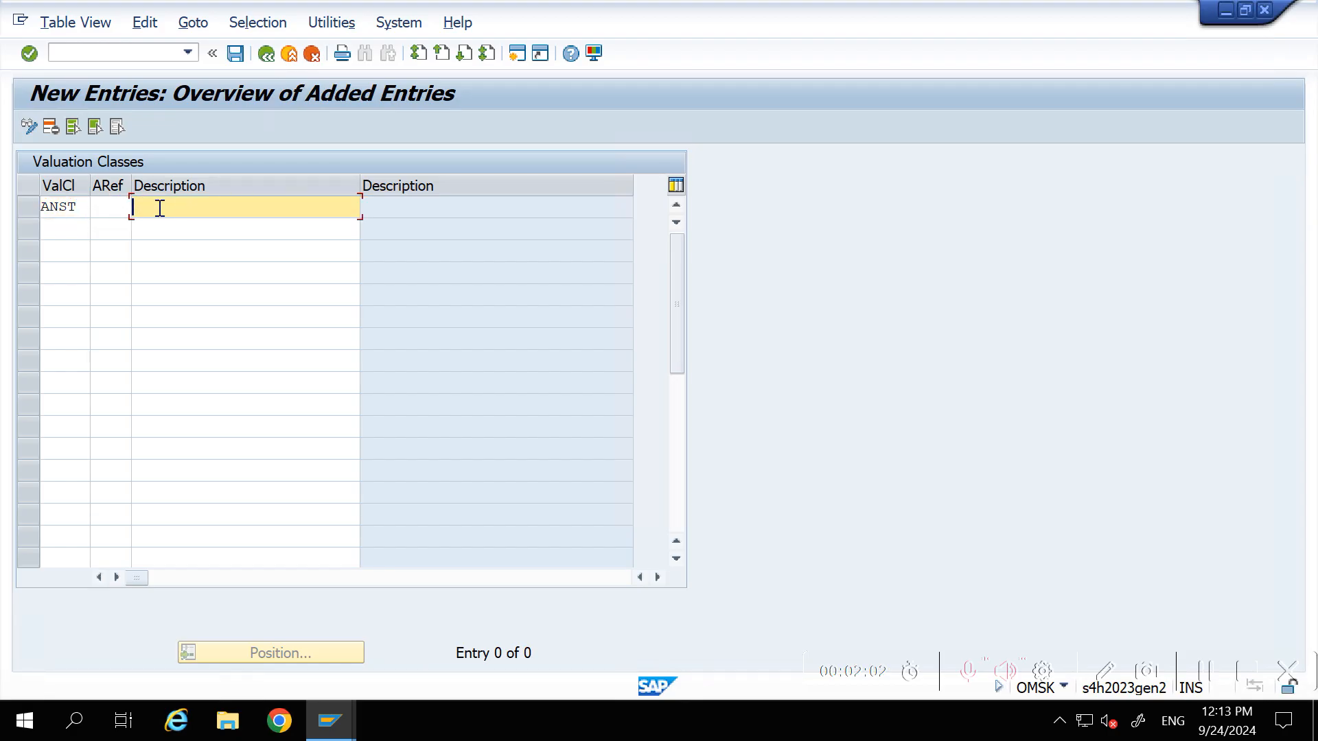
{"action": "type", "text": "NON STOCK MATERIAL"}
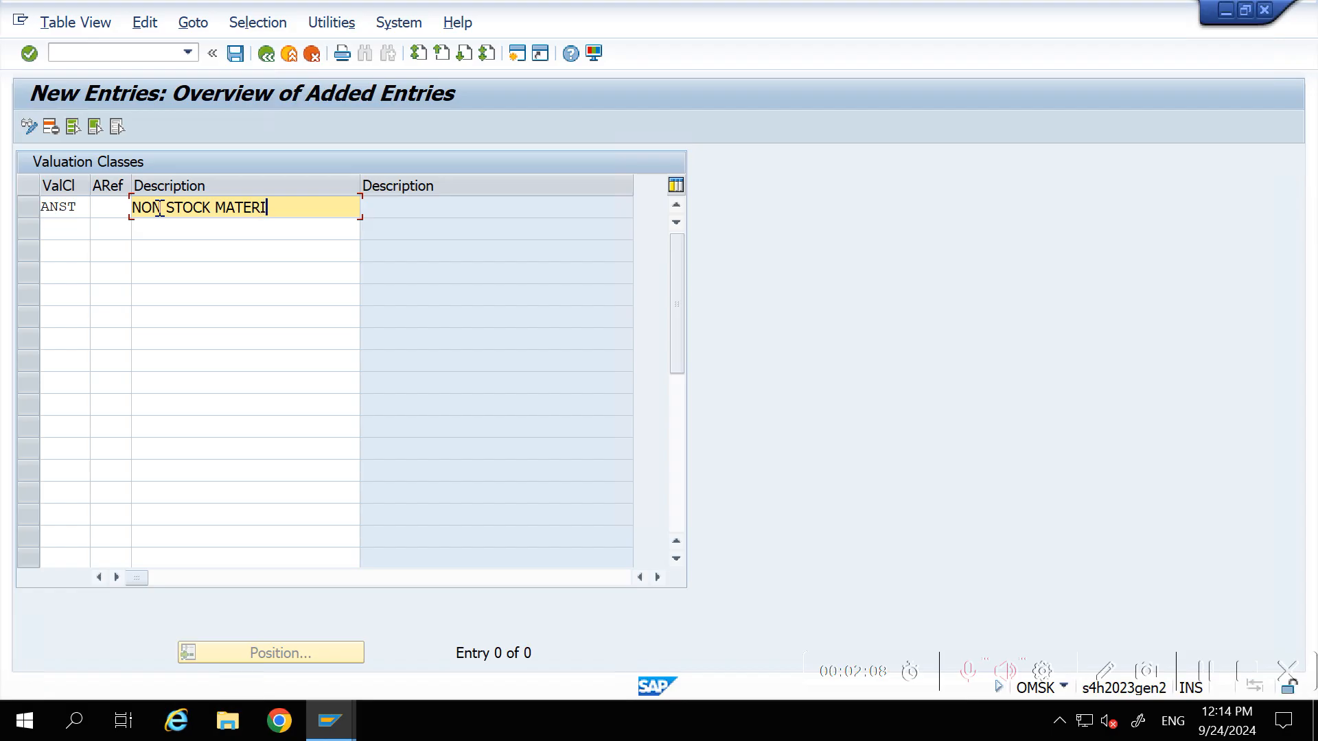
{"action": "key", "text": "Return"}
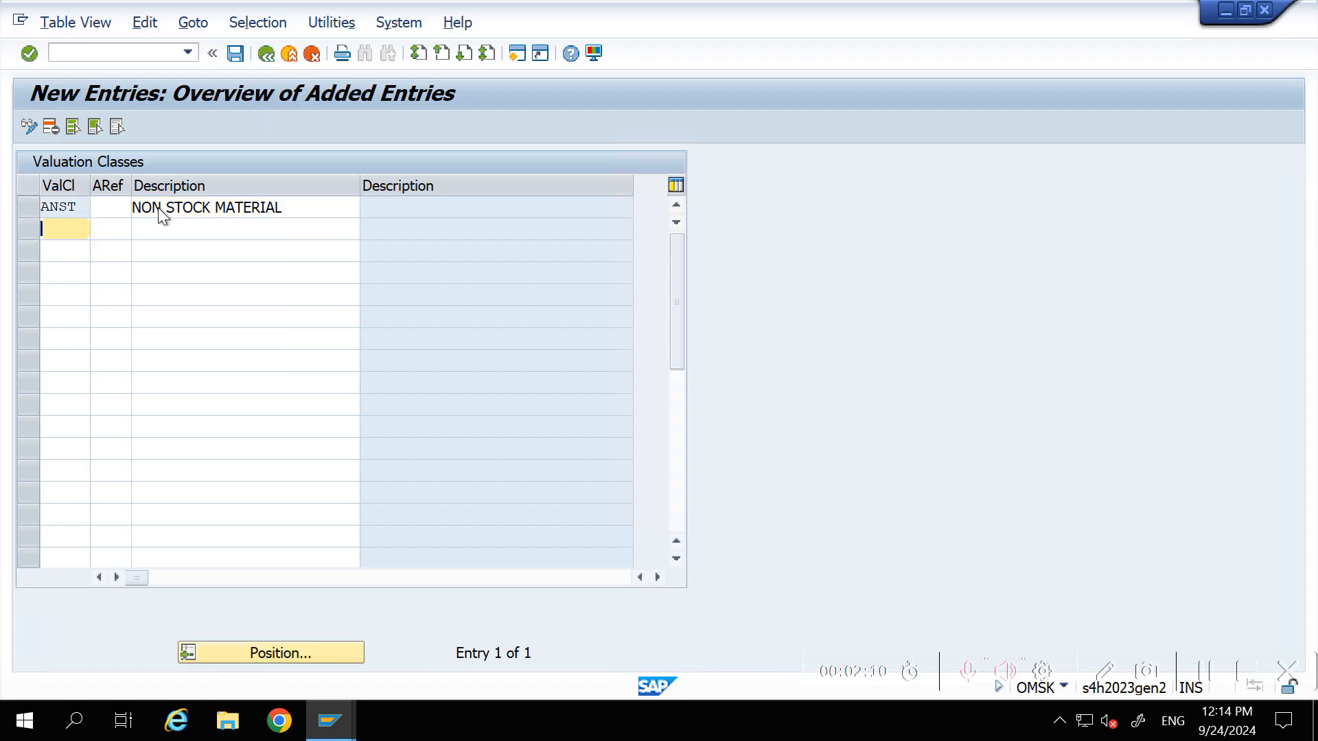
{"action": "key", "text": "ctrl+s"}
{"action": "key", "text": "Return"}
Copy the valuation class code ANST from SAP into cell C157 of the Excel step list
{"action": "left_click_drag", "start_coordinate": [81, 207], "coordinate": [18, 208]}
{"action": "key", "text": "ctrl+c"}
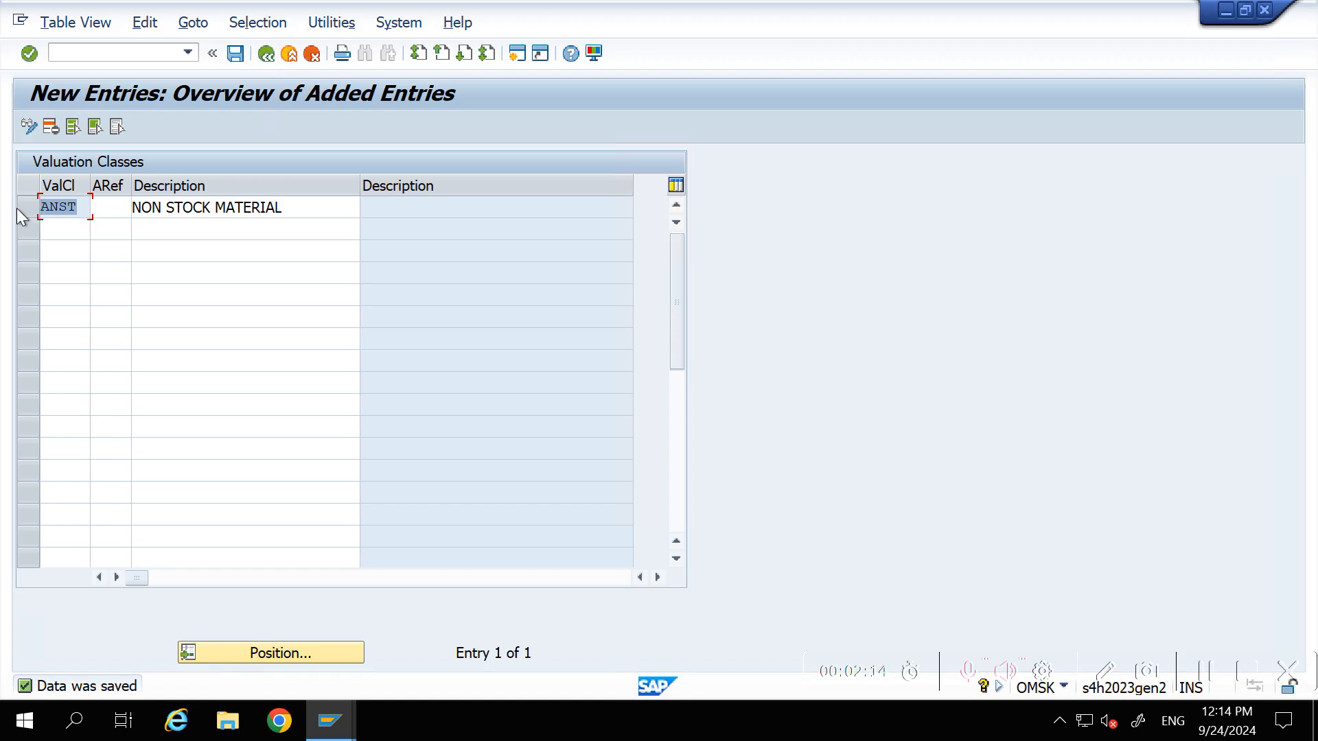
{"action": "mouse_move", "coordinate": [1031, 2]}
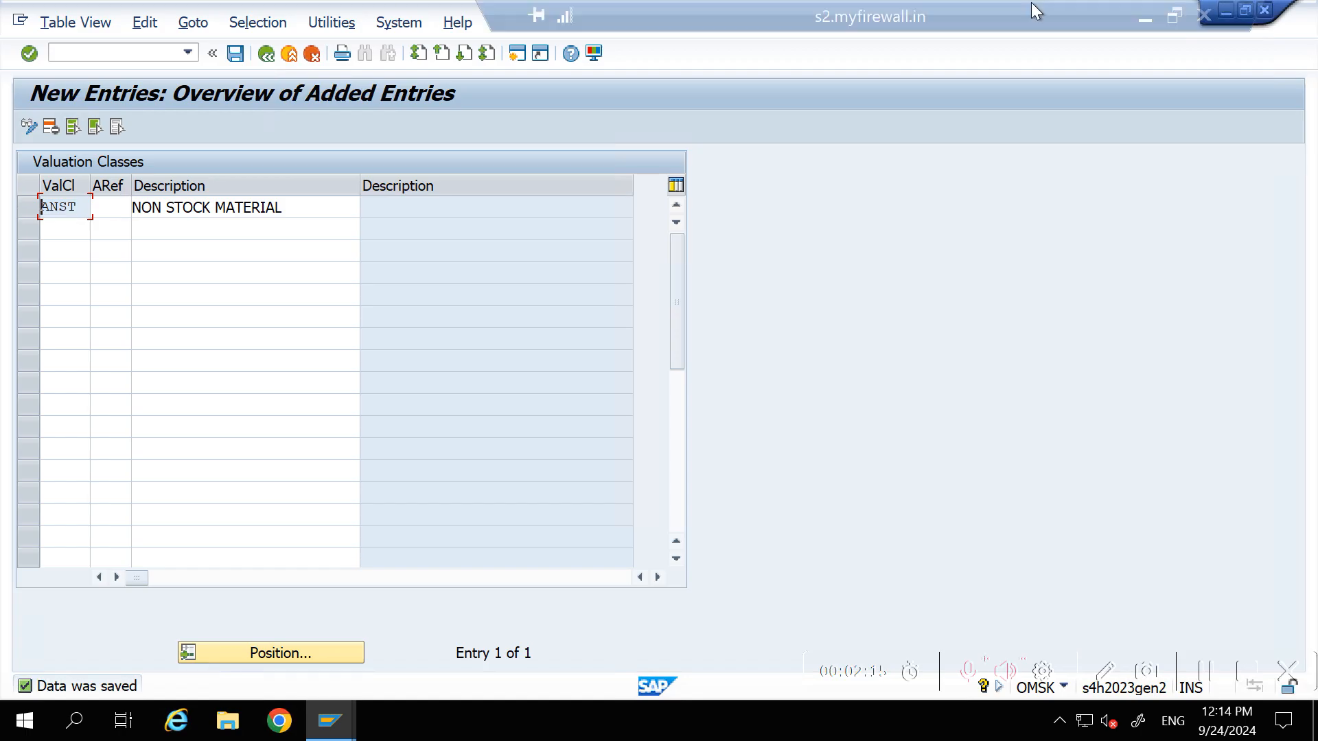
{"action": "left_click", "coordinate": [1138, 21]}
{"action": "left_click", "coordinate": [676, 427]}
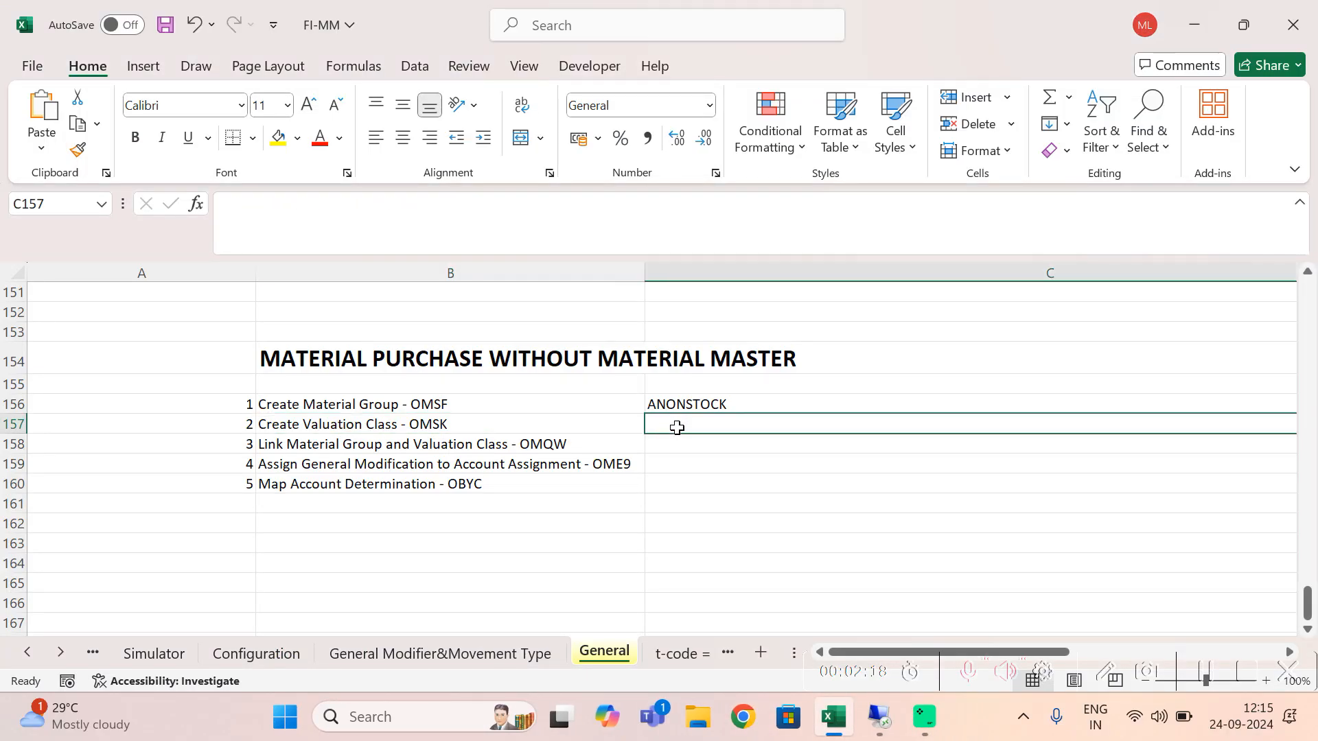
{"action": "key", "text": "ctrl+v"}
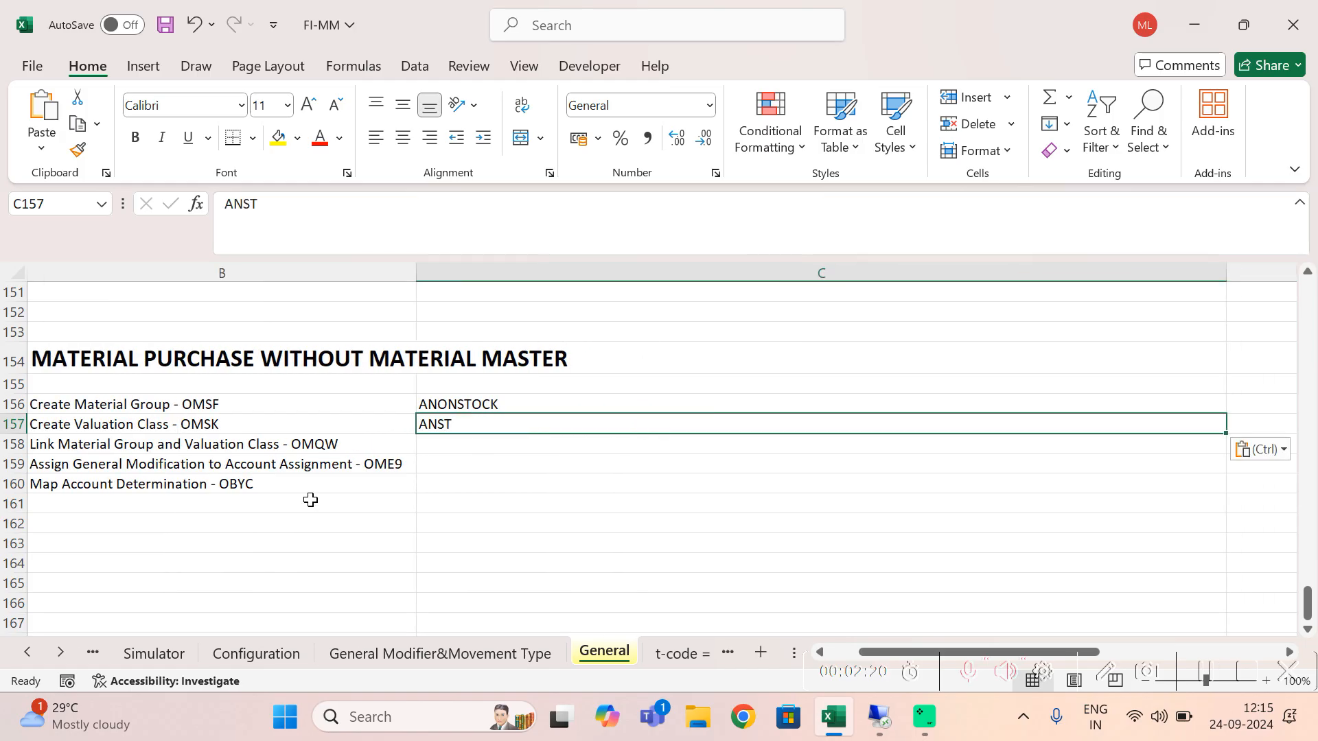
Narrow column C to suit its short codes and select the OMQW linking step in cell B158
{"action": "left_click_drag", "start_coordinate": [1226, 273], "coordinate": [577, 353]}
{"action": "left_click", "coordinate": [335, 474]}
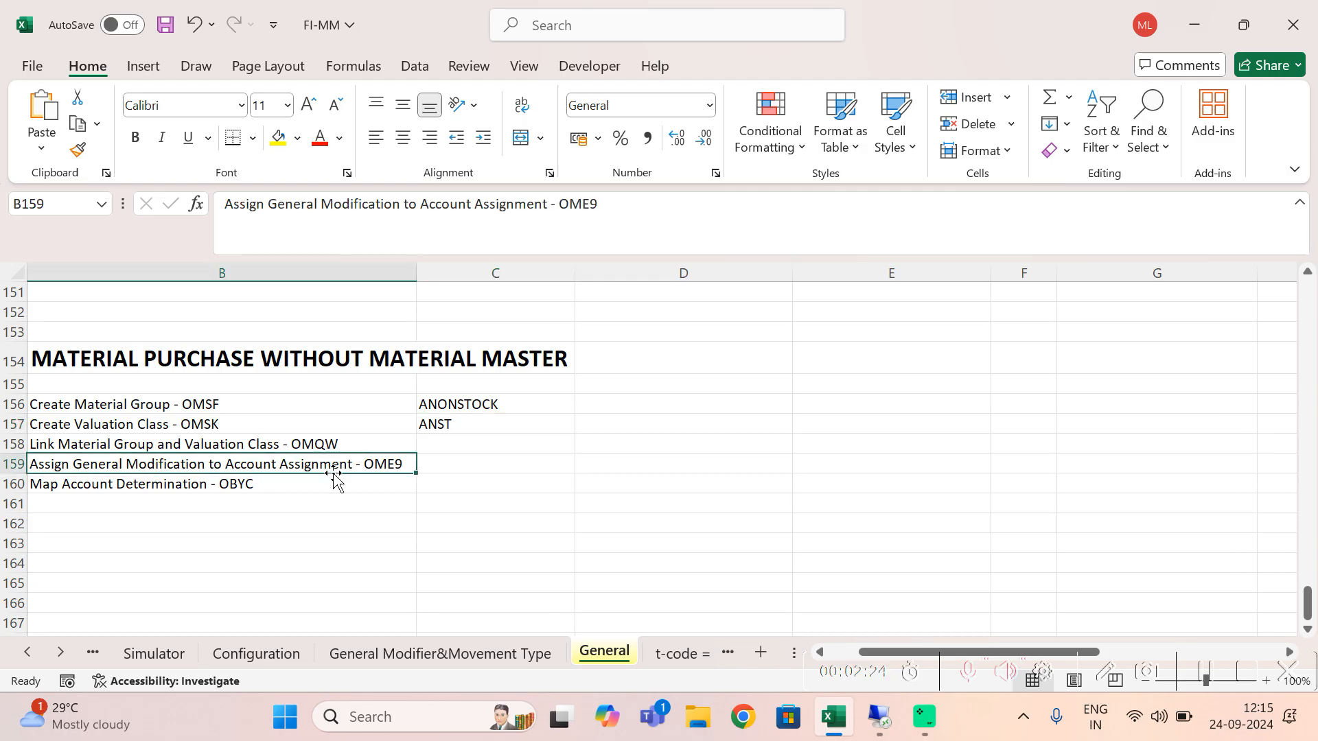
{"action": "key", "text": "Left"}
{"action": "key", "text": "Right"}
{"action": "key", "text": "Up"}
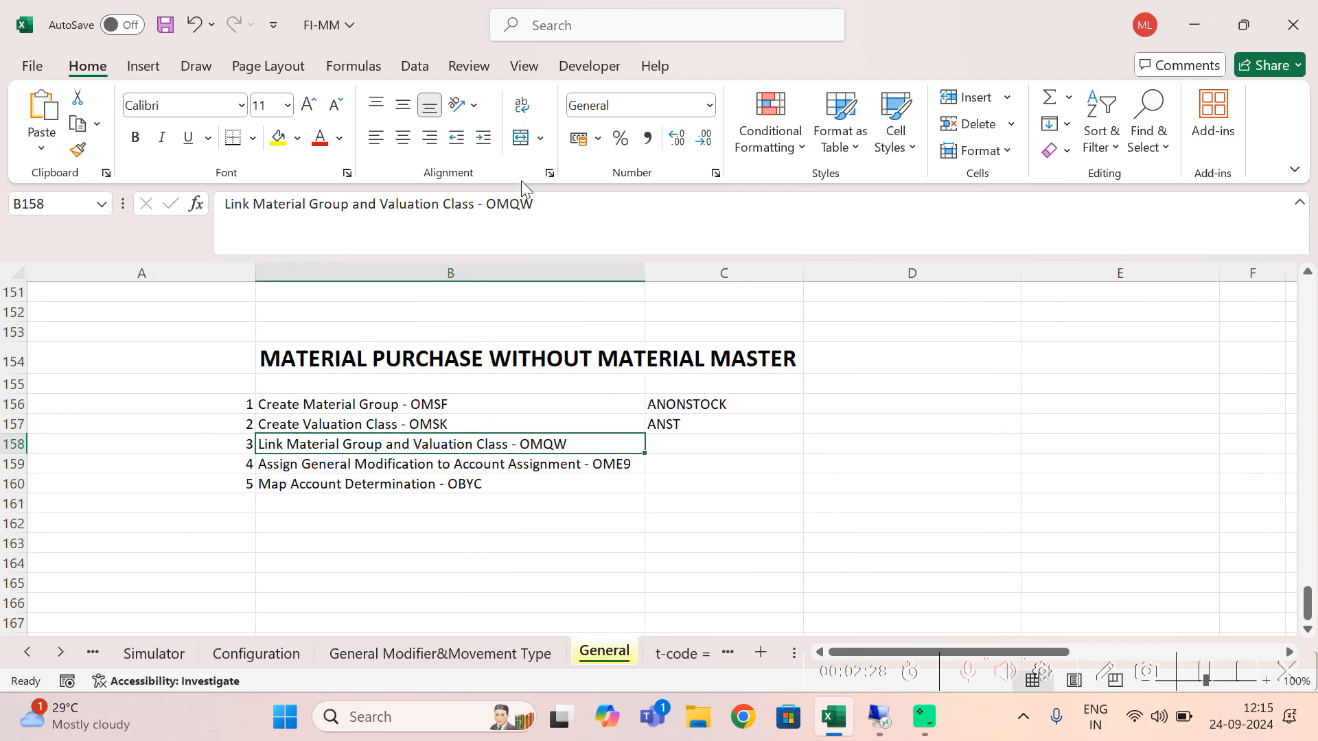
Copy the transaction code OMQW from Excel cell B158, switch to SAP and open that transaction
{"action": "double_click", "coordinate": [515, 204]}
{"action": "key", "text": "ctrl+c"}
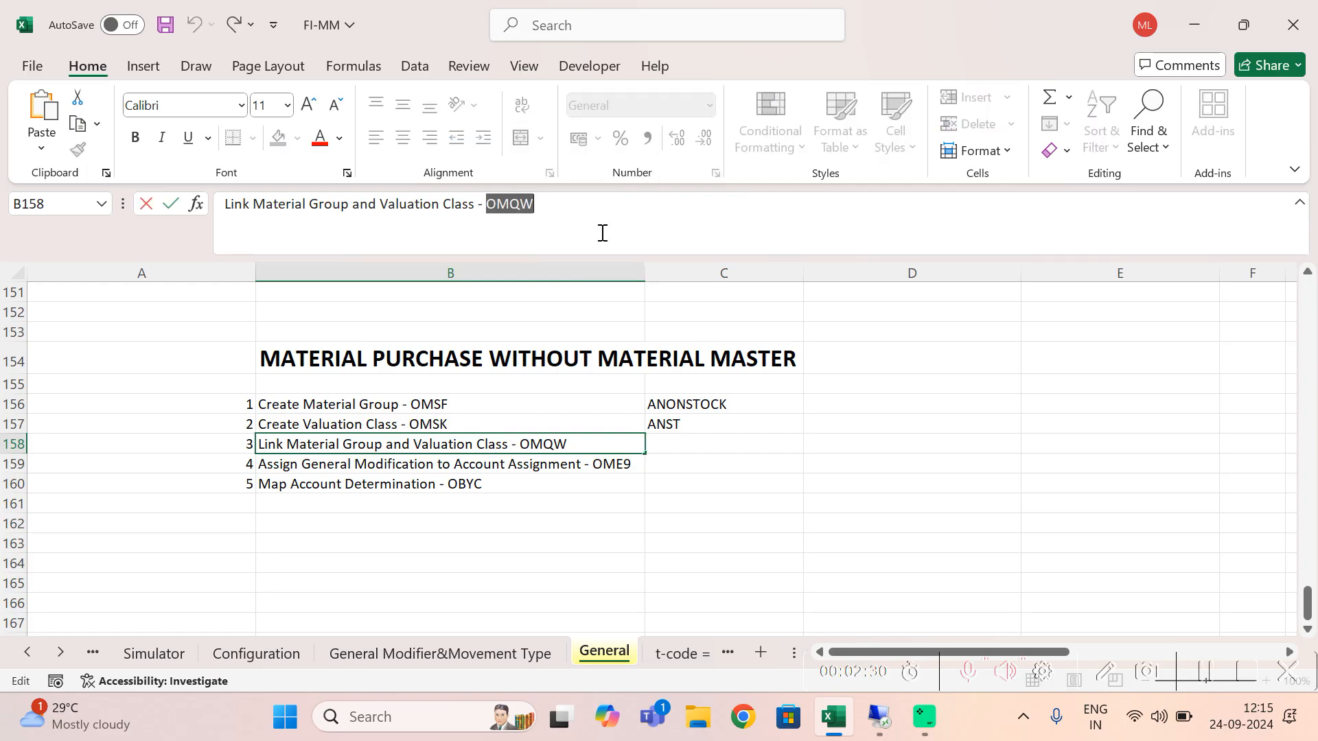
{"action": "left_click", "coordinate": [879, 716]}
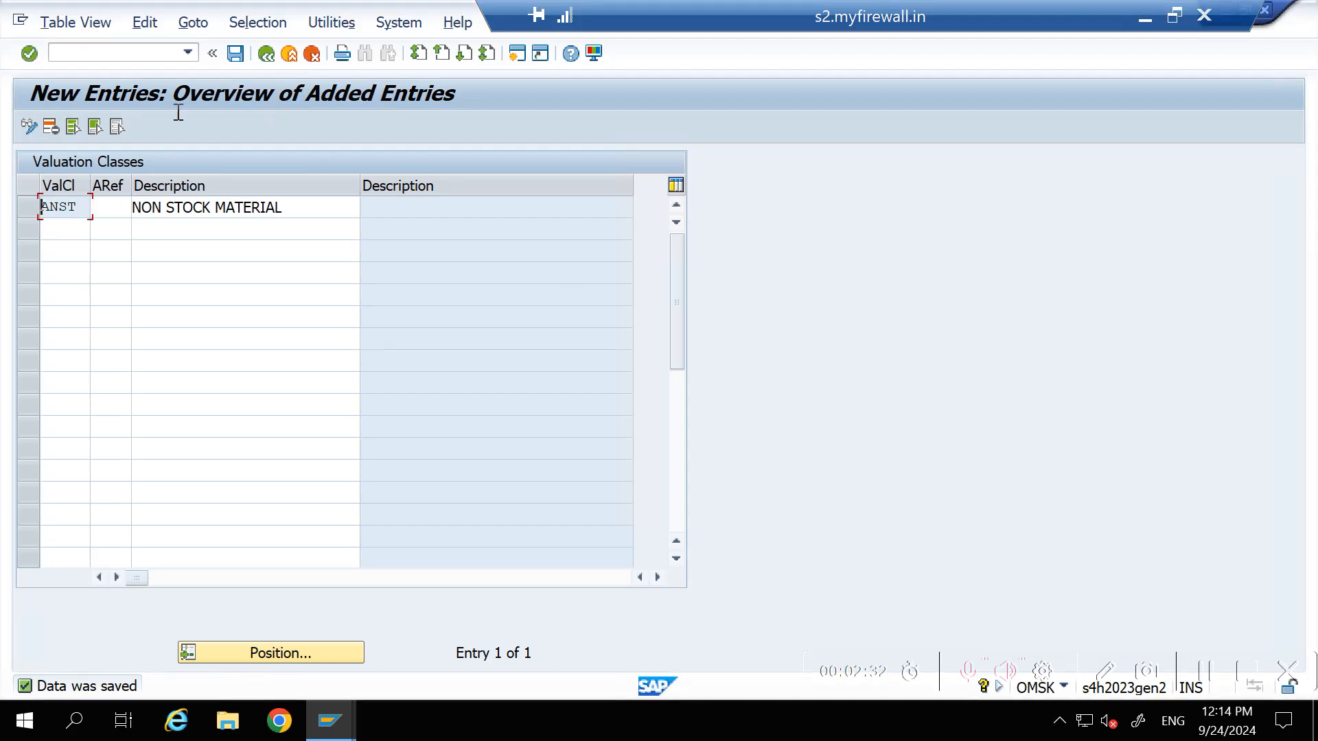
{"action": "left_click", "coordinate": [112, 53]}
{"action": "type", "text": "/N"}
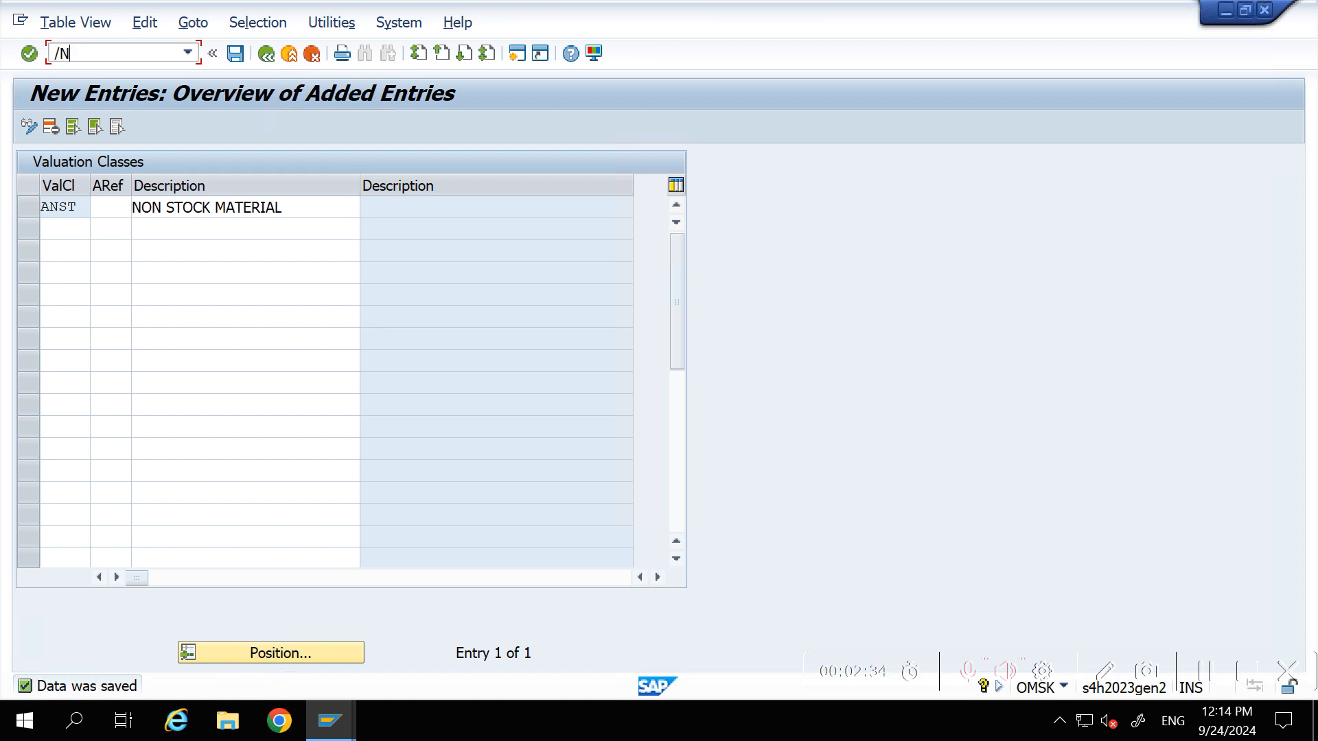
{"action": "key", "text": "ctrl+v"}
{"action": "key", "text": "Return"}
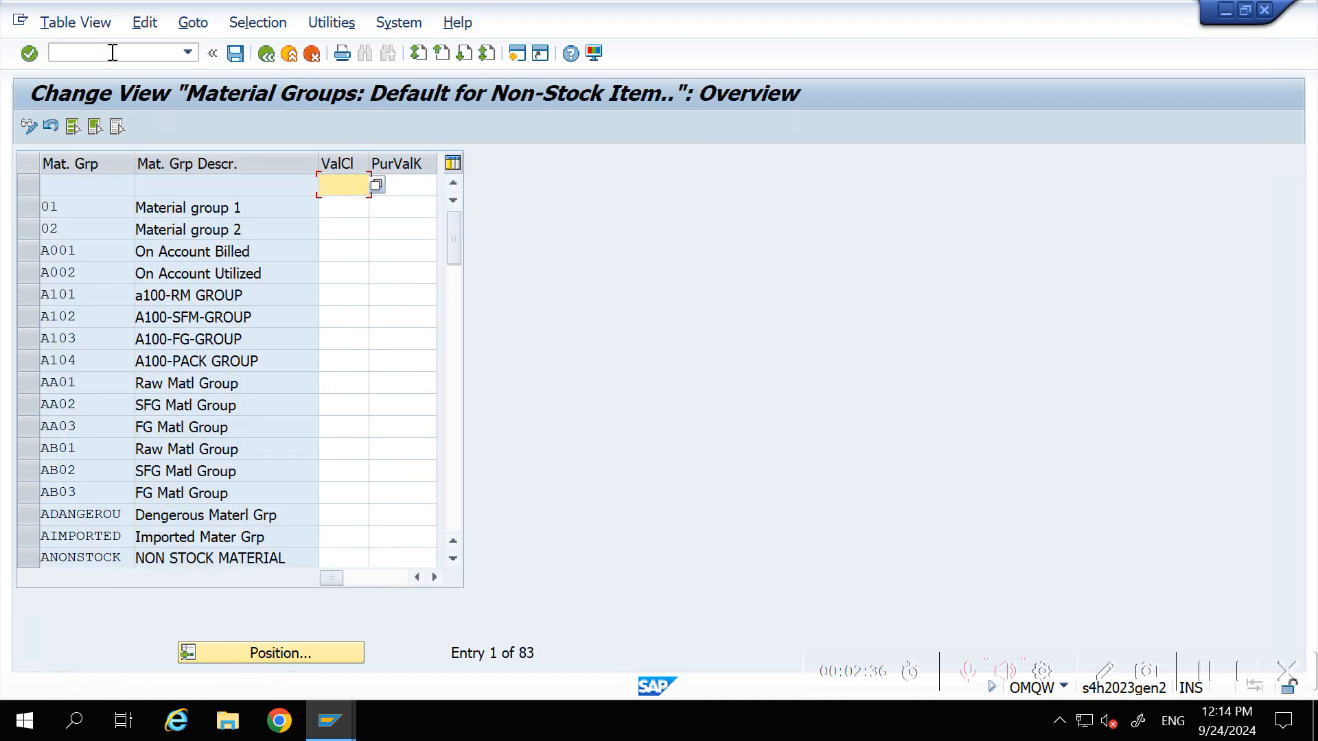
Locate material group ANONSTOCK in the list and activate its valuation class field
{"action": "left_click", "coordinate": [248, 654]}
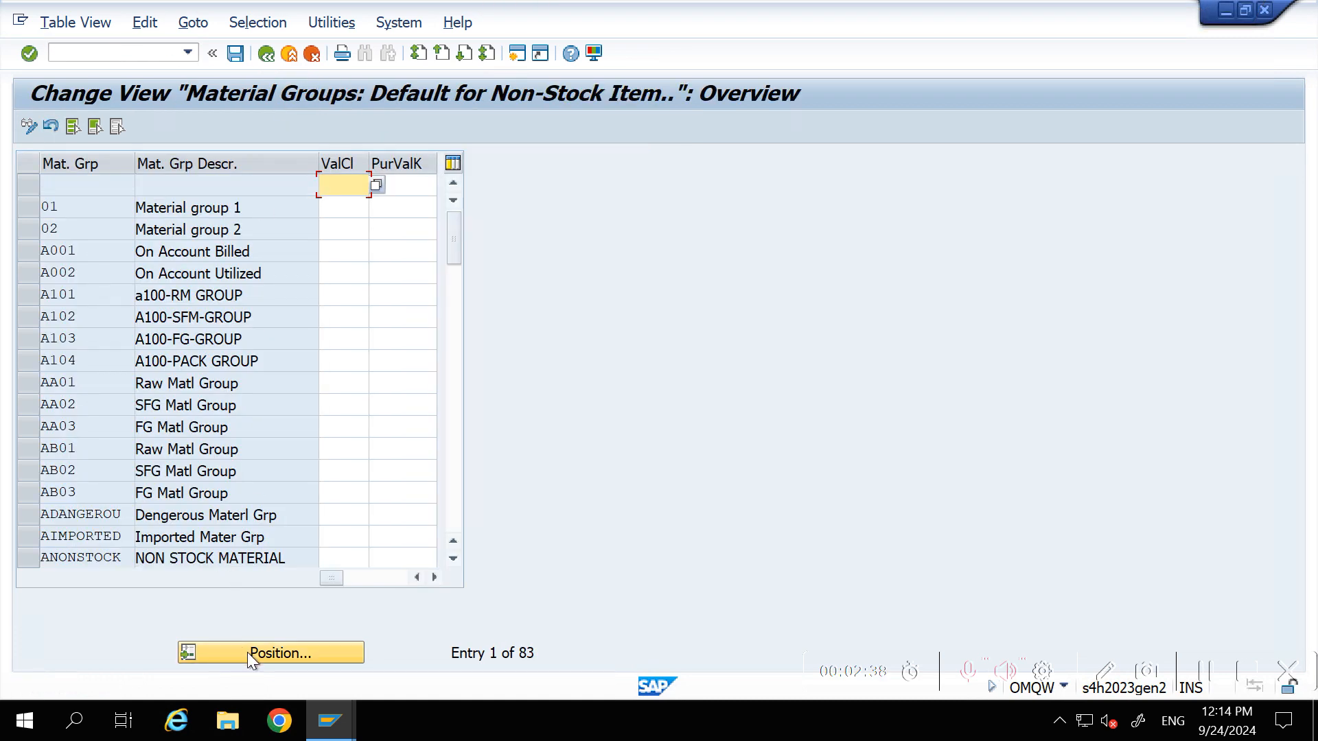
{"action": "key", "text": "Escape"}
{"action": "left_click_drag", "start_coordinate": [126, 556], "coordinate": [39, 557]}
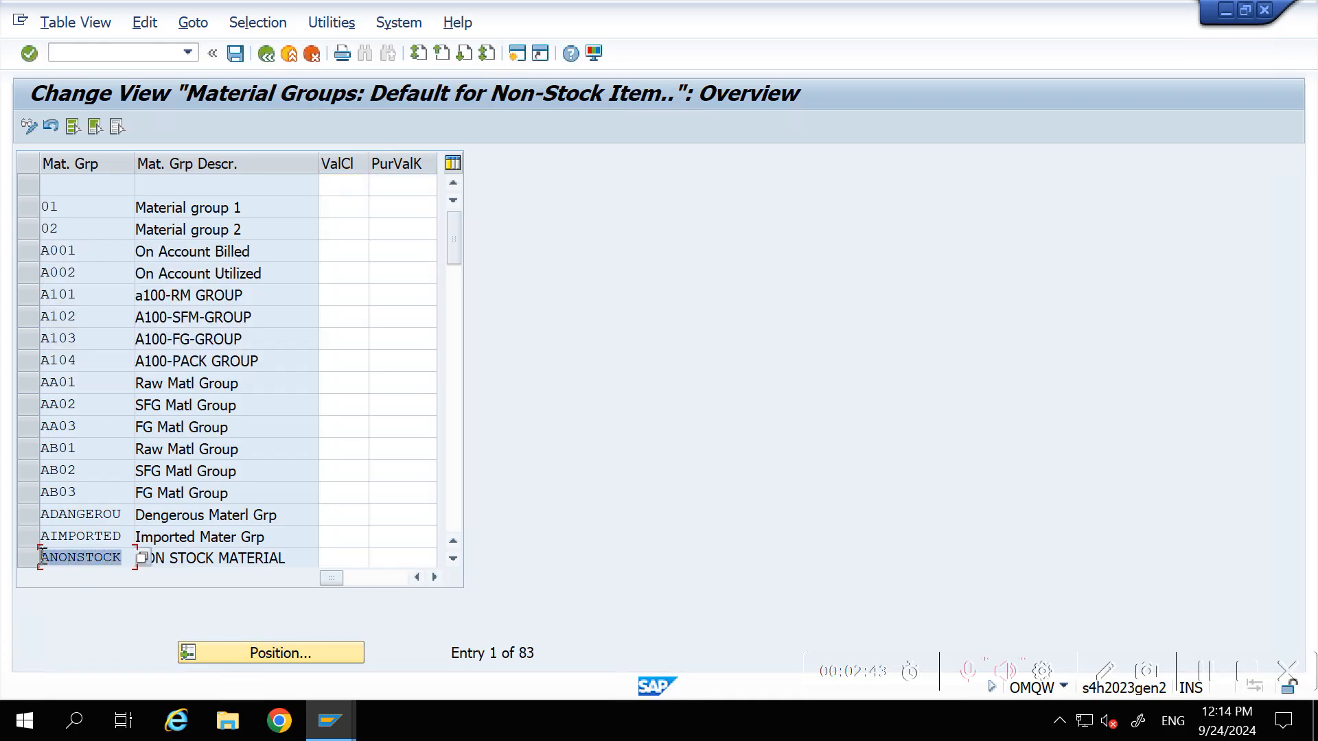
{"action": "left_click", "coordinate": [330, 559]}
{"action": "type", "text": "OMQW"}
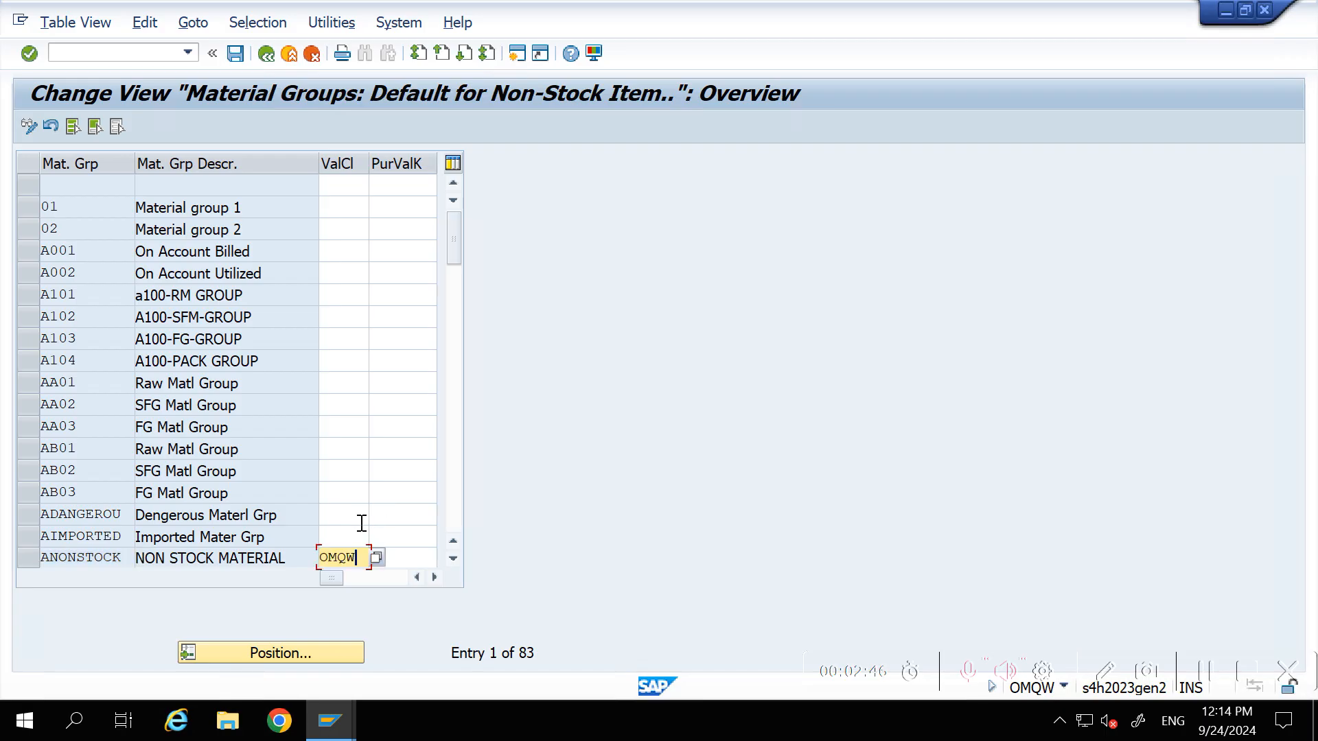
{"action": "key", "text": "BackSpace"}
{"action": "key", "text": "BackSpace"}
{"action": "key", "text": "BackSpace"}
{"action": "key", "text": "BackSpace"}
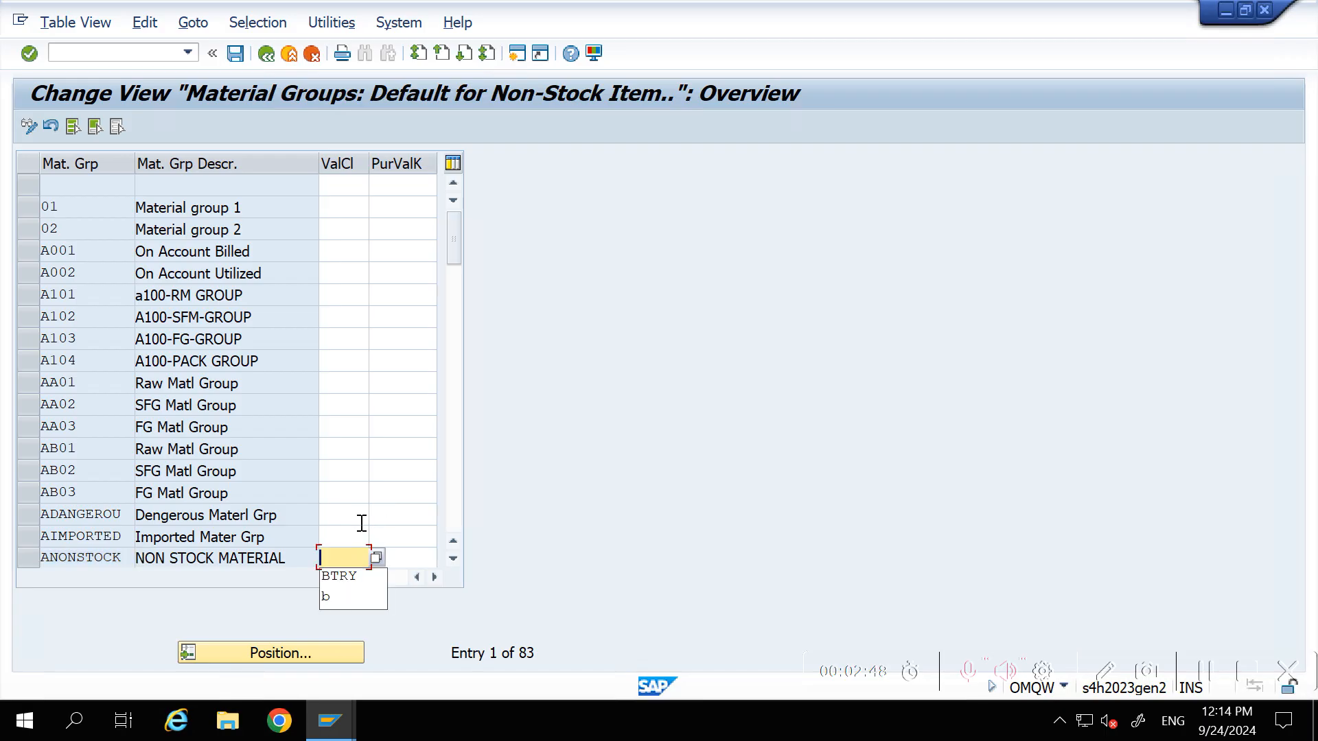
Check the valuation class in the Excel list, assign ANST to material group ANONSTOCK and save it under the proposed customizing request
{"action": "left_click", "coordinate": [1140, 21]}
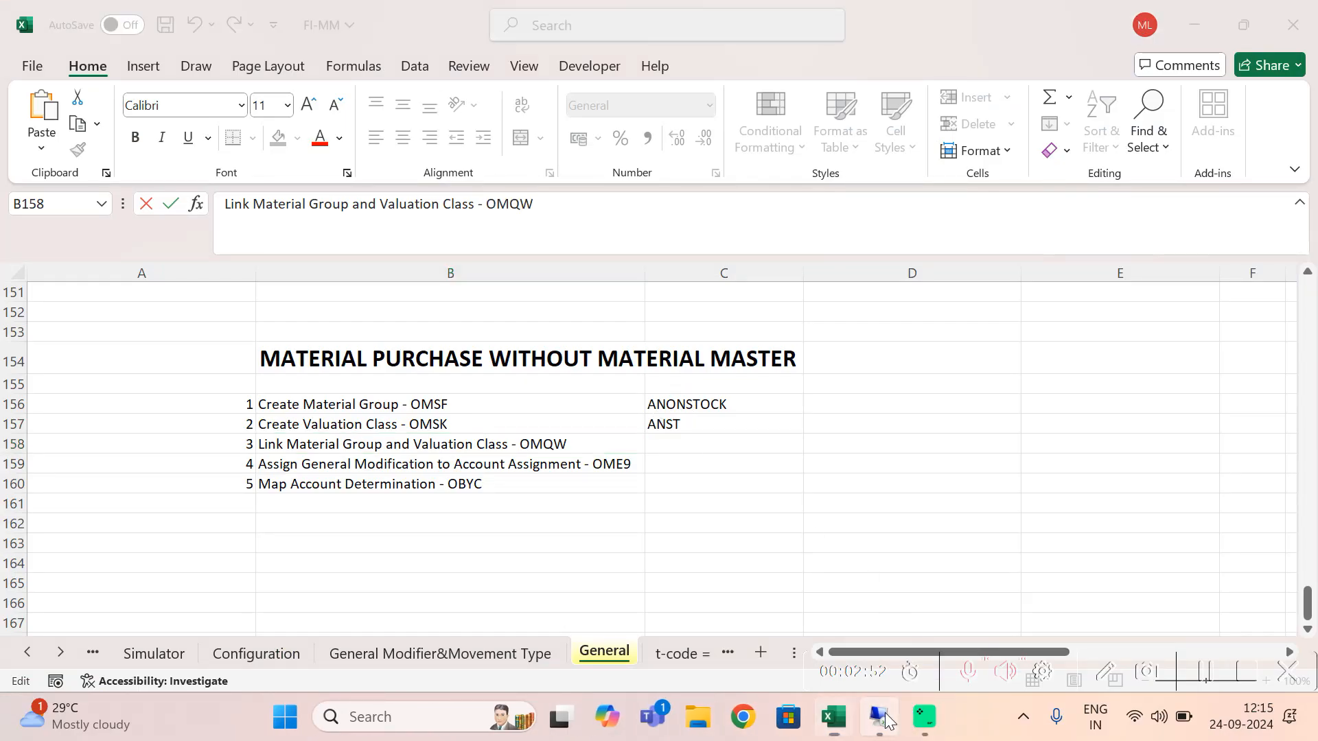
{"action": "left_click", "coordinate": [882, 716]}
{"action": "type", "text": "ANST"}
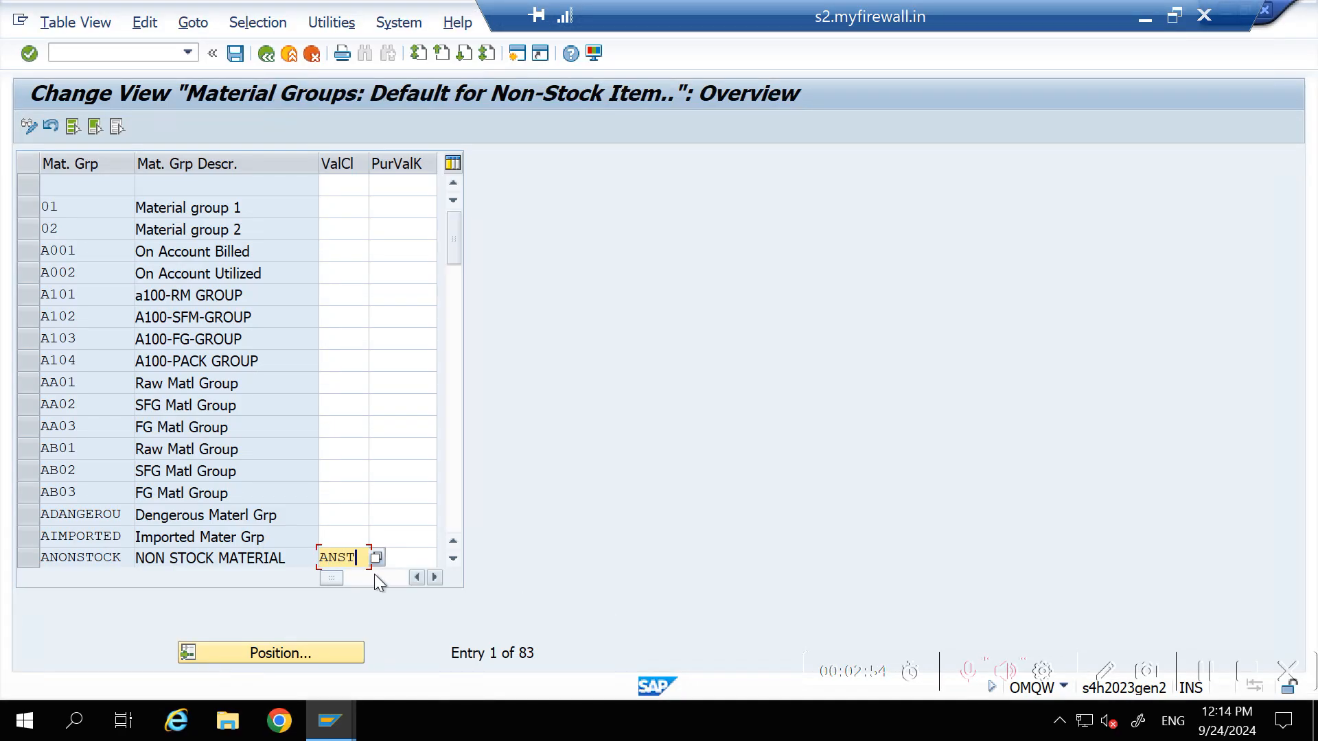
{"action": "left_click", "coordinate": [235, 53]}
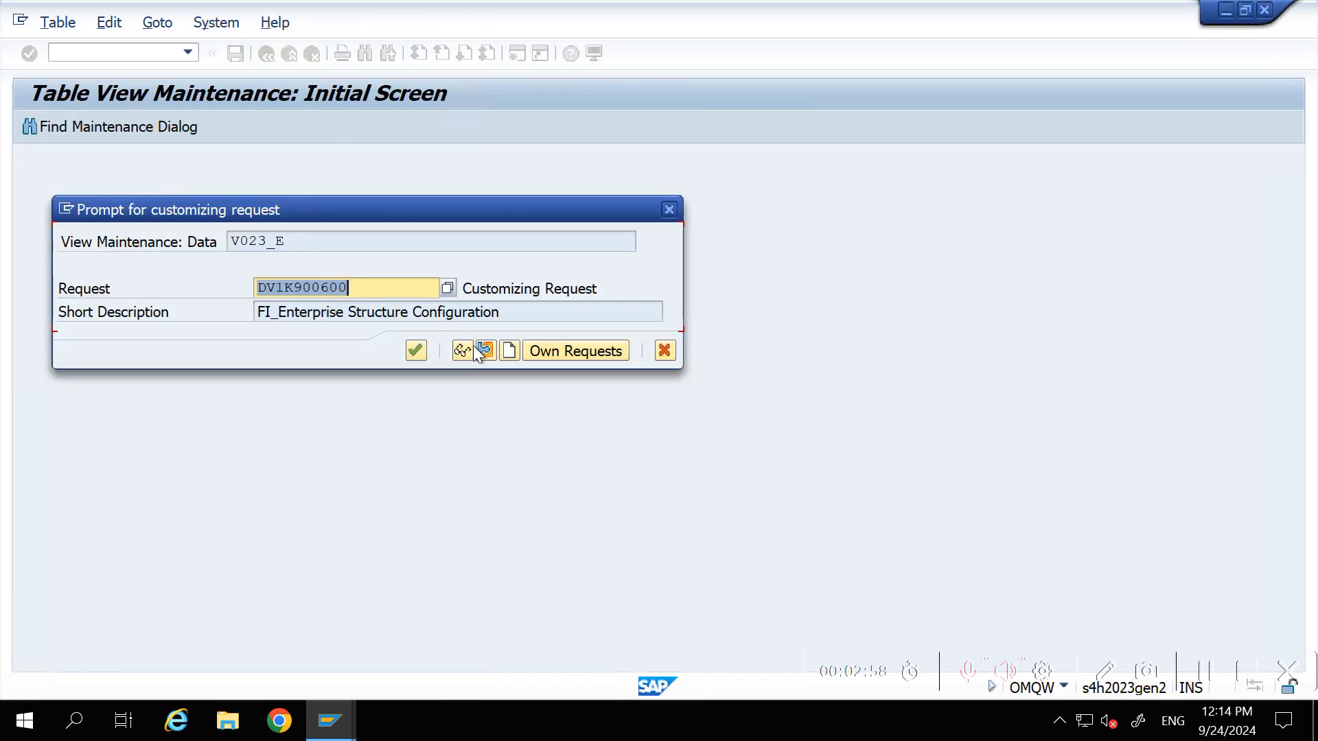
{"action": "left_click", "coordinate": [415, 351]}
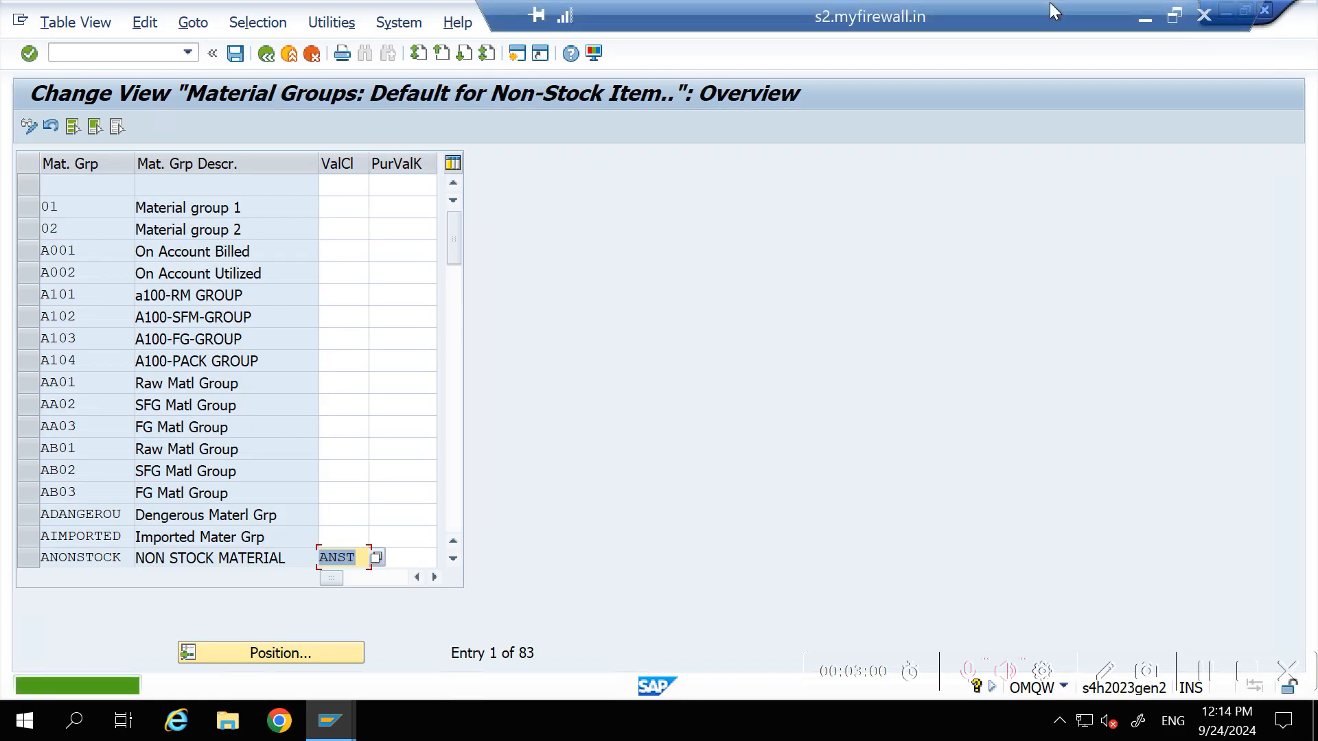
Look up the general modification step in Excel cell B159, switch back to SAP and open transaction OME9
{"action": "left_click", "coordinate": [1142, 16]}
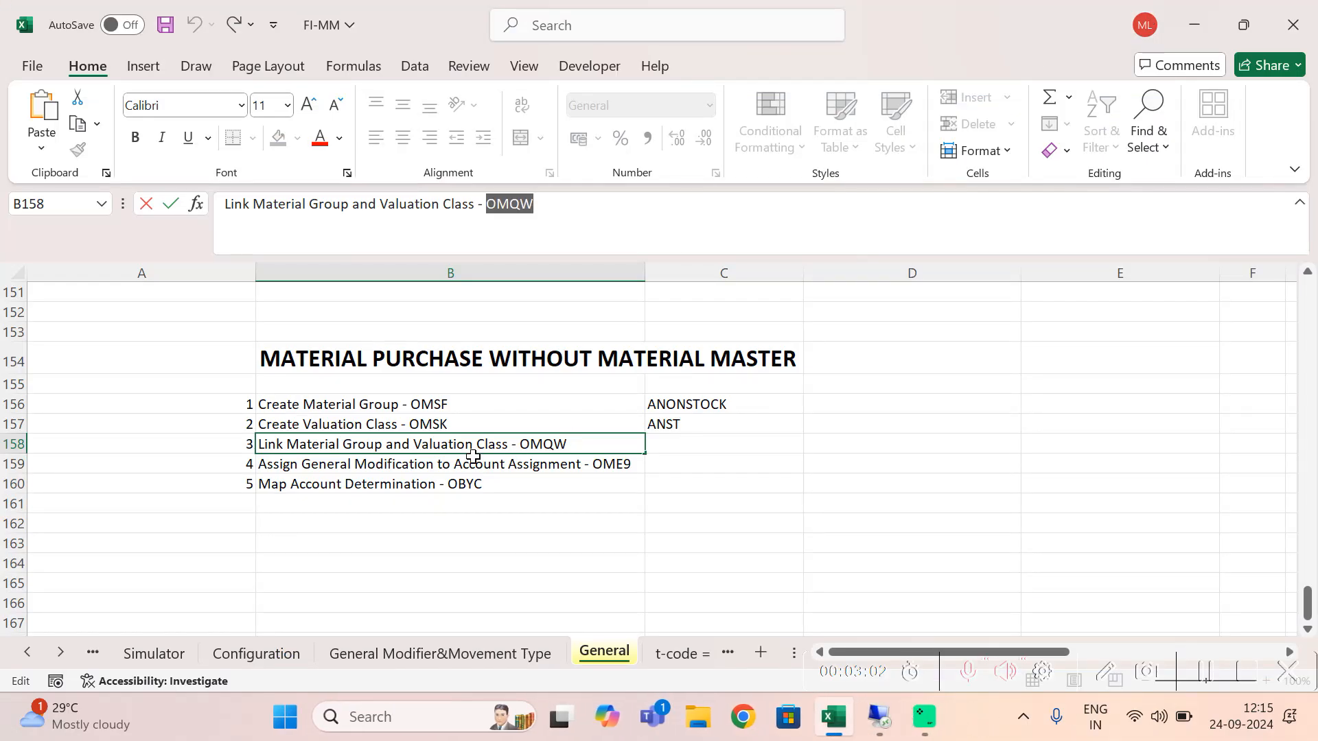
{"action": "left_click", "coordinate": [442, 458]}
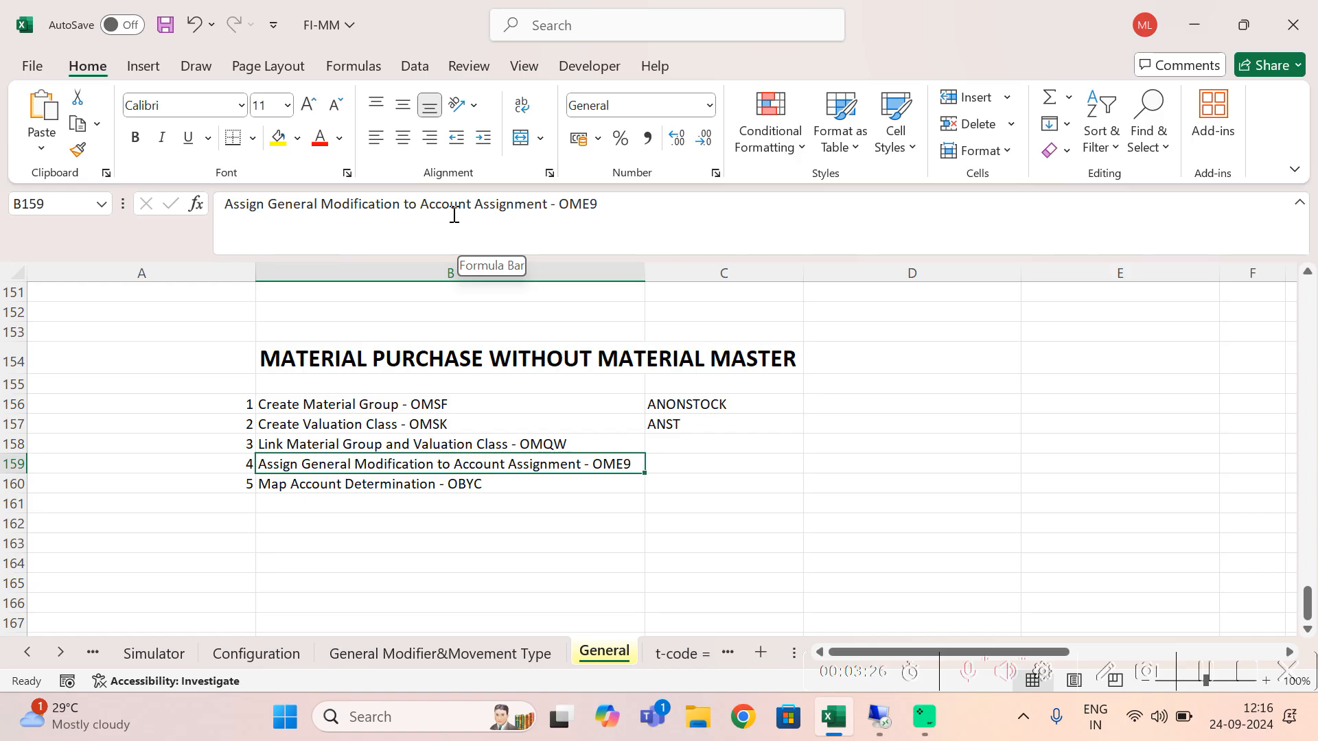
{"action": "double_click", "coordinate": [586, 206]}
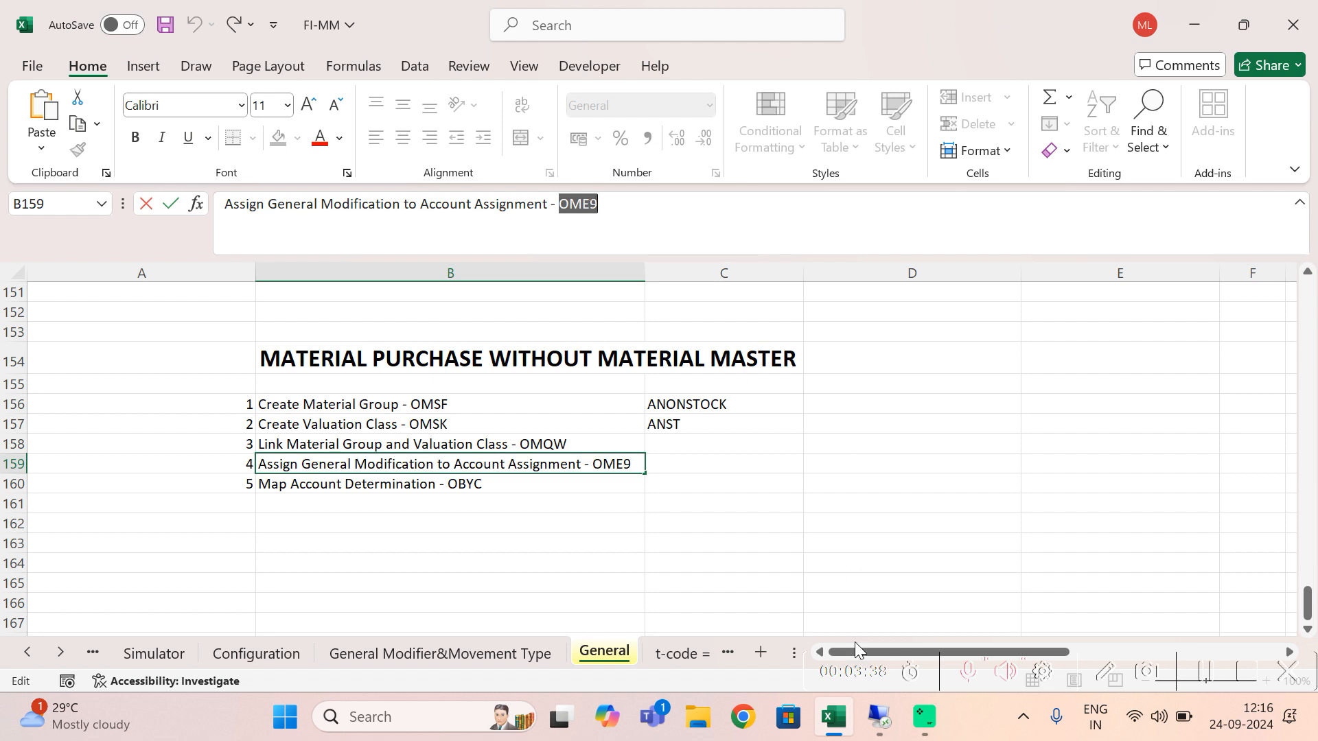
{"action": "left_click", "coordinate": [885, 729]}
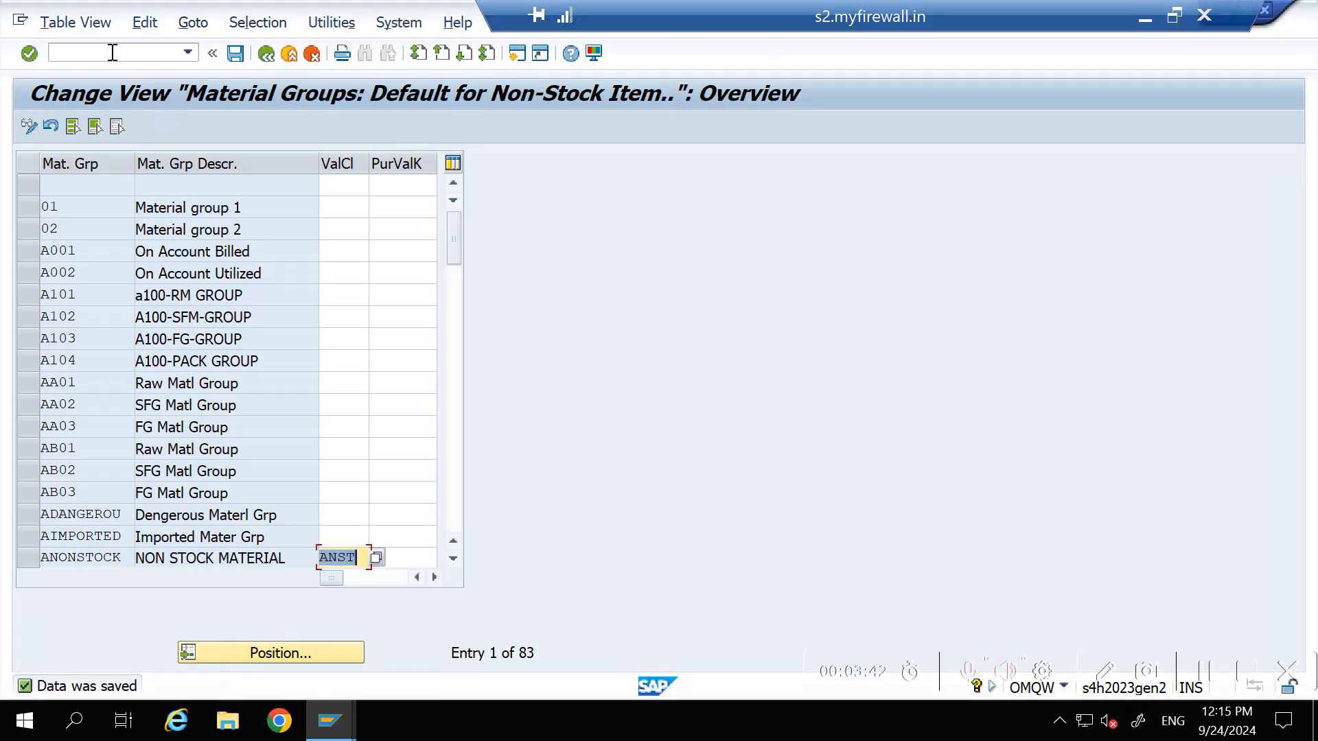
{"action": "left_click", "coordinate": [113, 53]}
{"action": "type", "text": "/NOME9"}
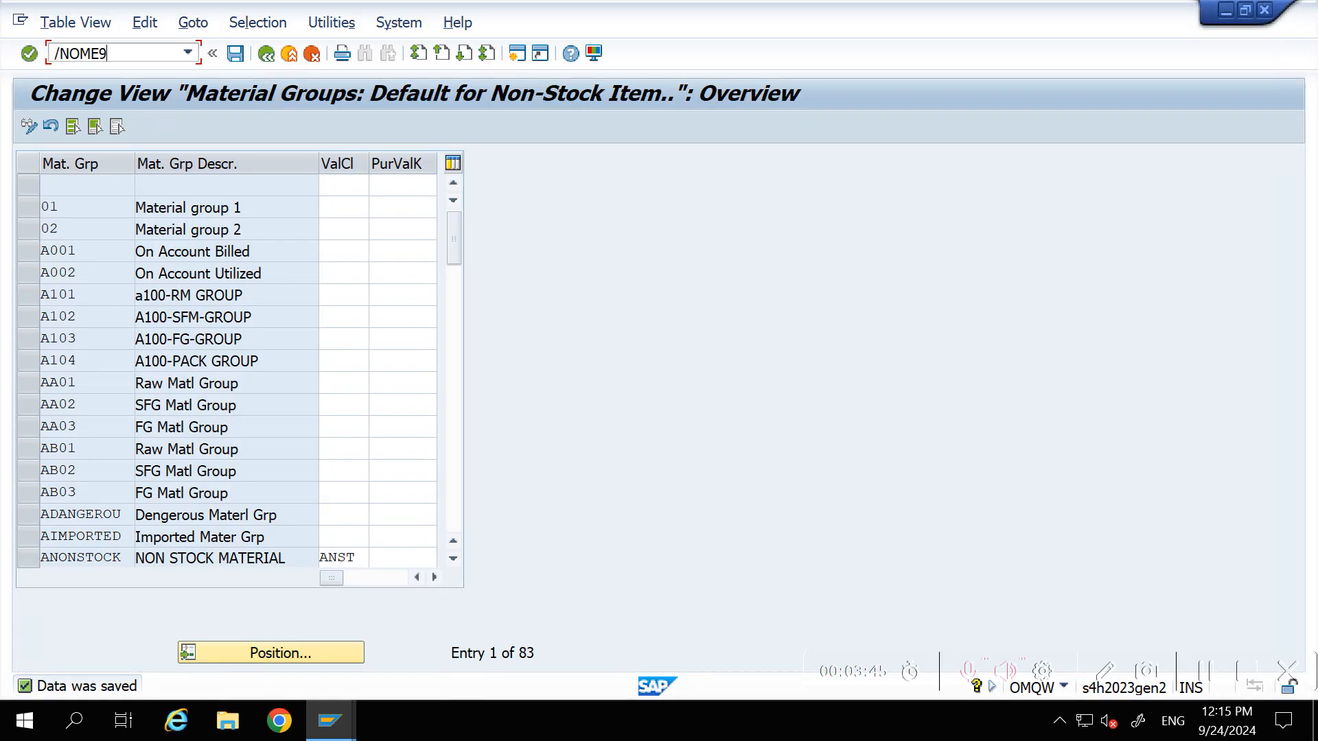
{"action": "key", "text": "Return"}
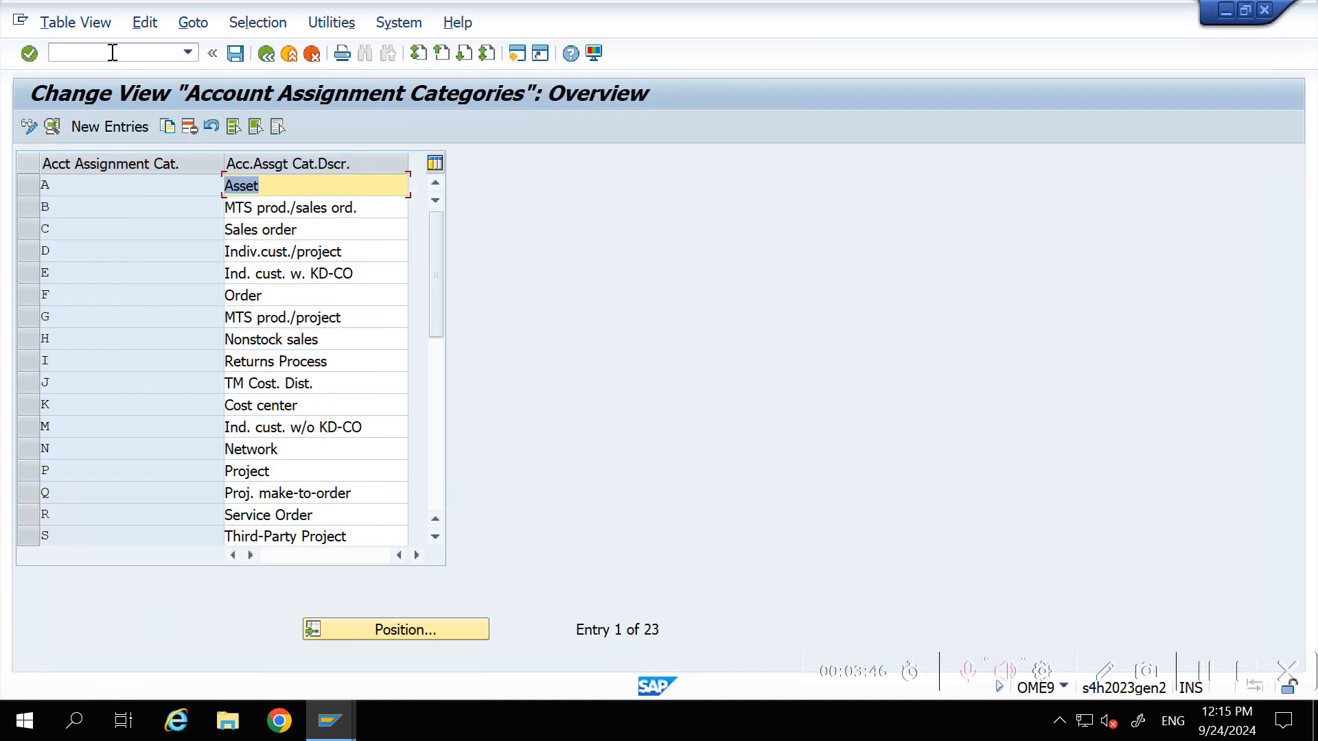
Open the details of account assignment category K (Cost center) and examine its consumption posting and account modification
{"action": "double_click", "coordinate": [82, 405]}
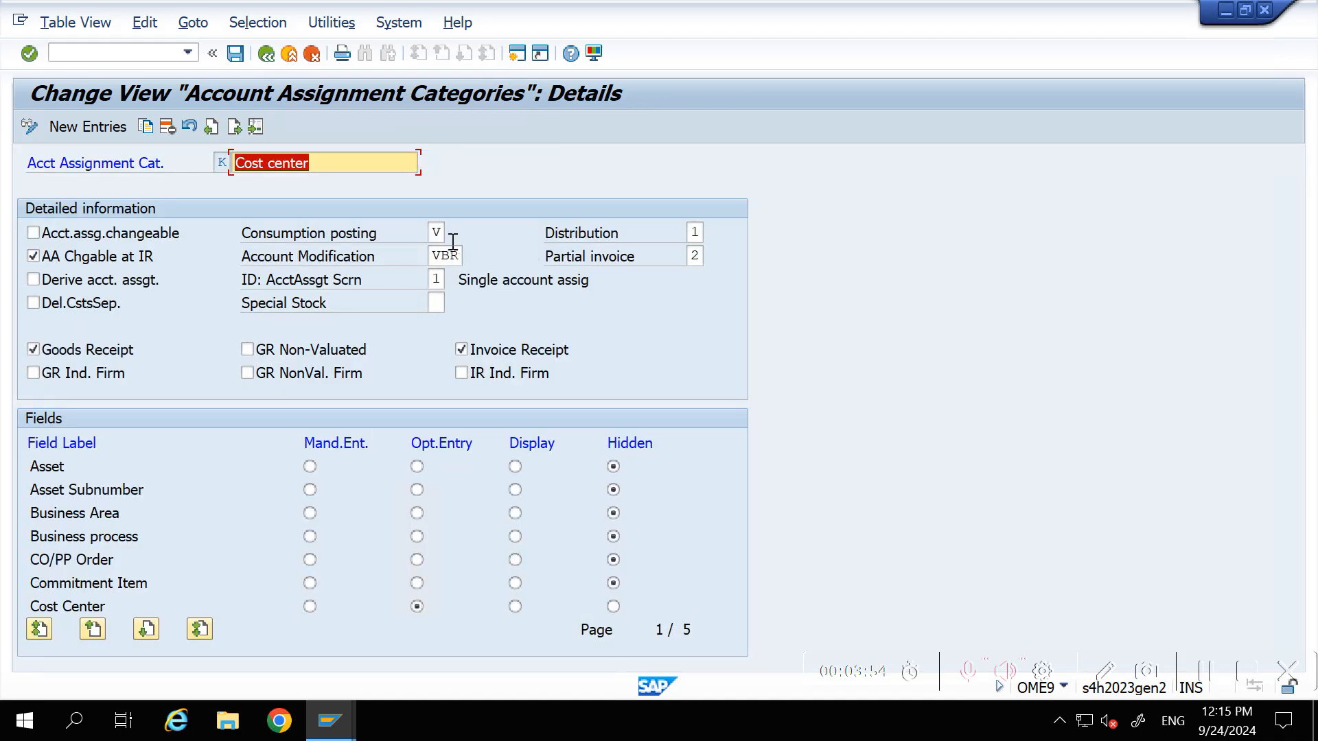
{"action": "left_click", "coordinate": [440, 233]}
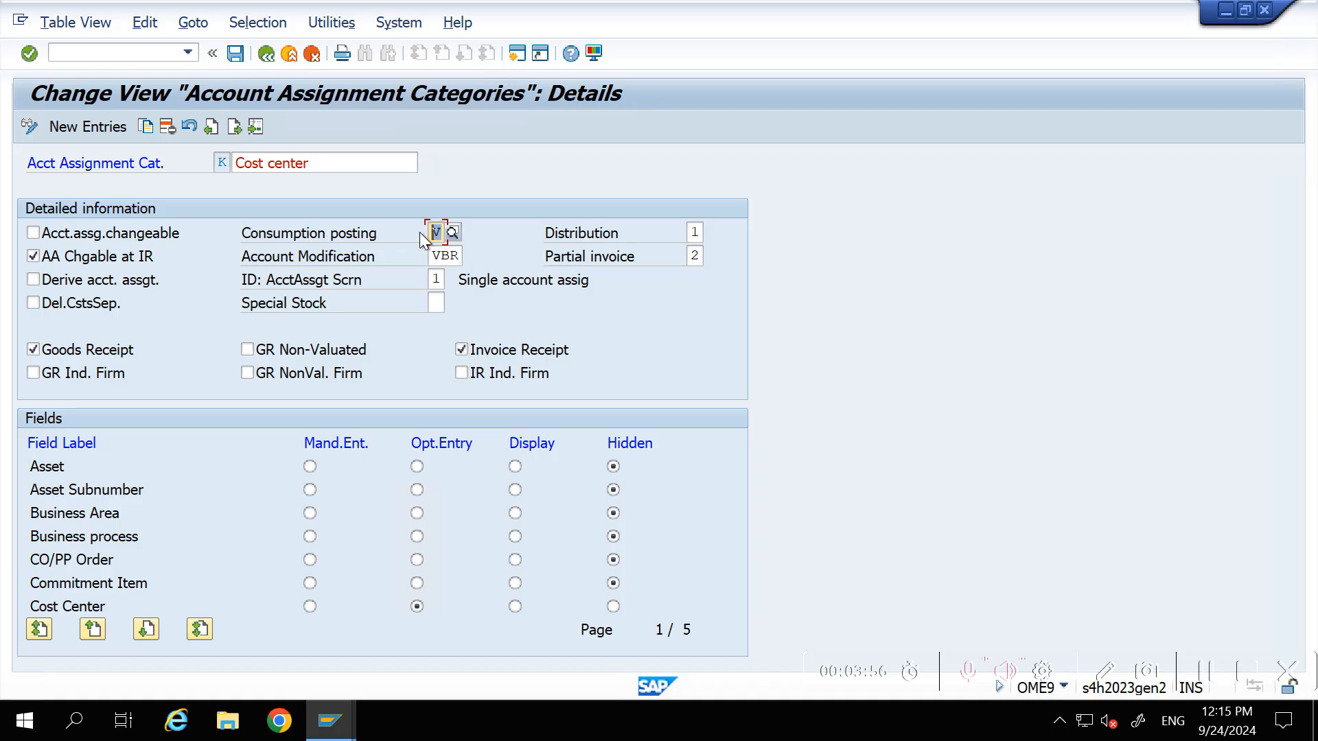
{"action": "left_click", "coordinate": [458, 255]}
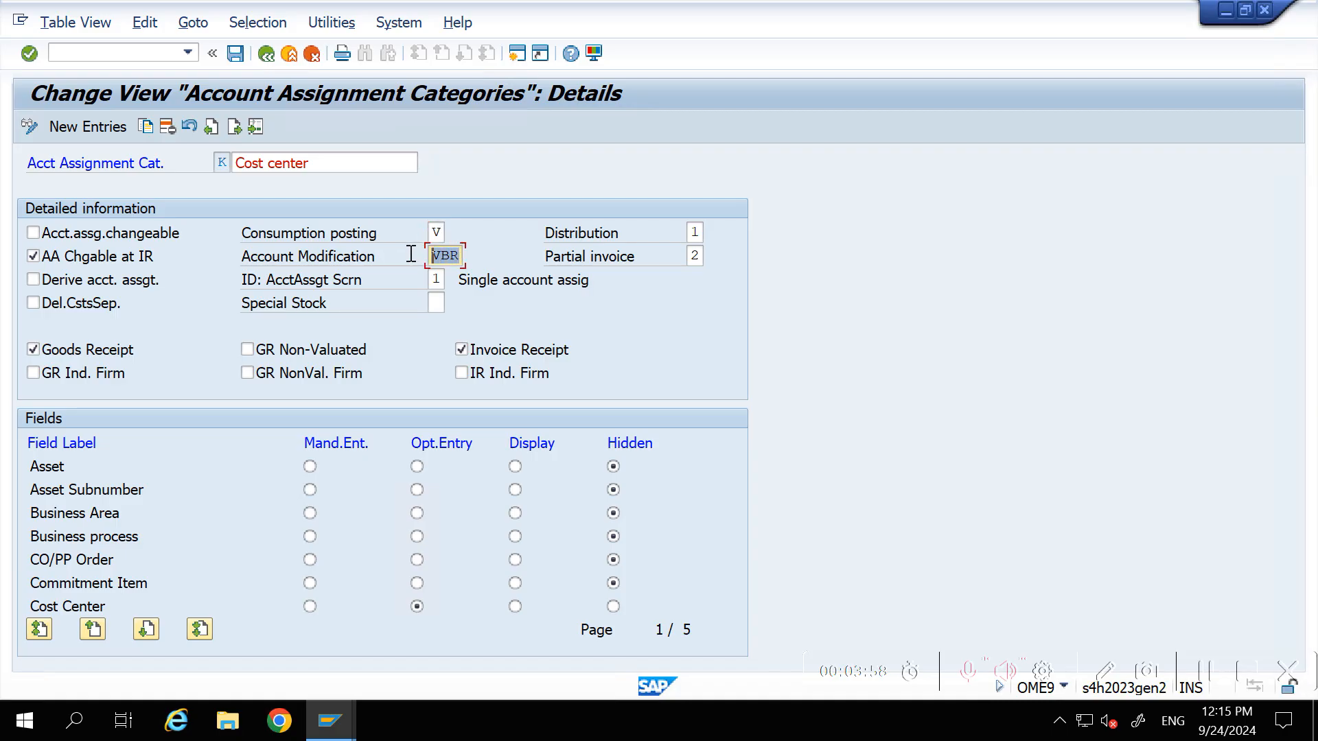
Switch to Excel and record the account modification VBR in cell C159 beside the OME9 step
{"action": "mouse_move", "coordinate": [1036, 10]}
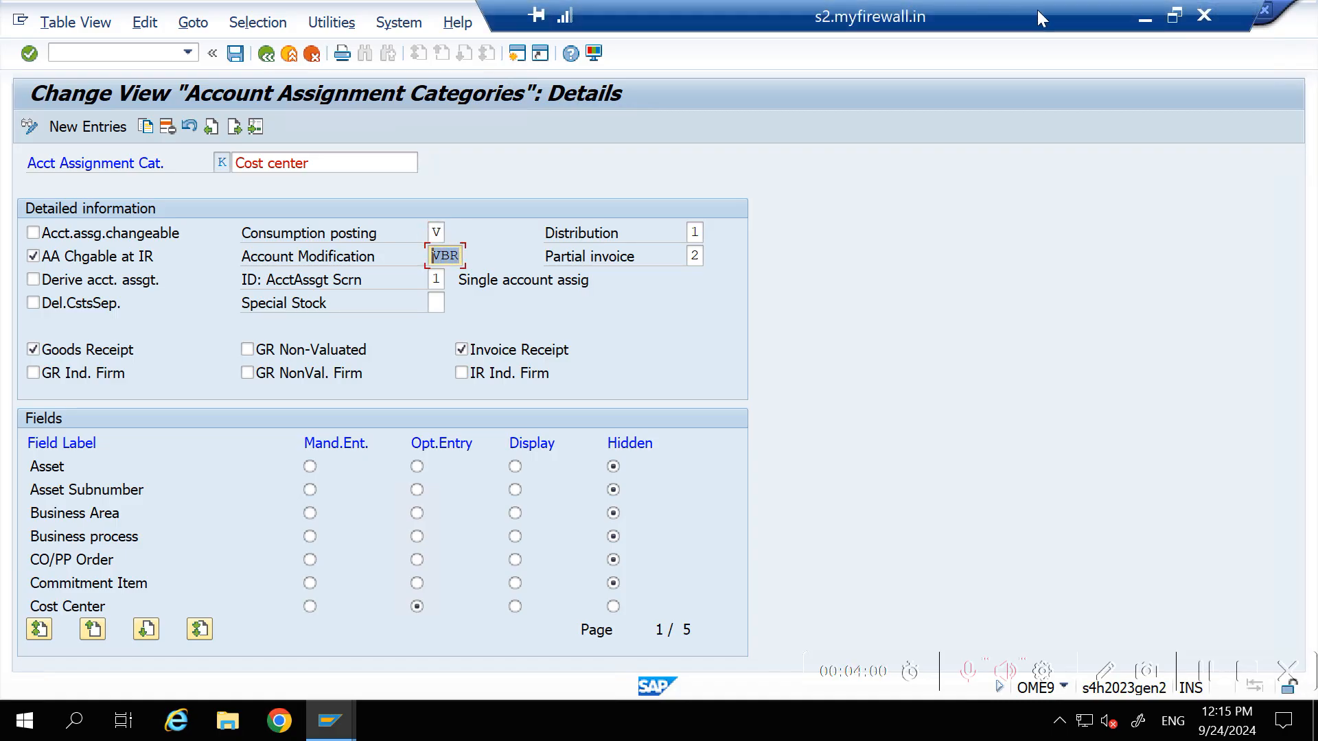
{"action": "left_click", "coordinate": [1145, 17]}
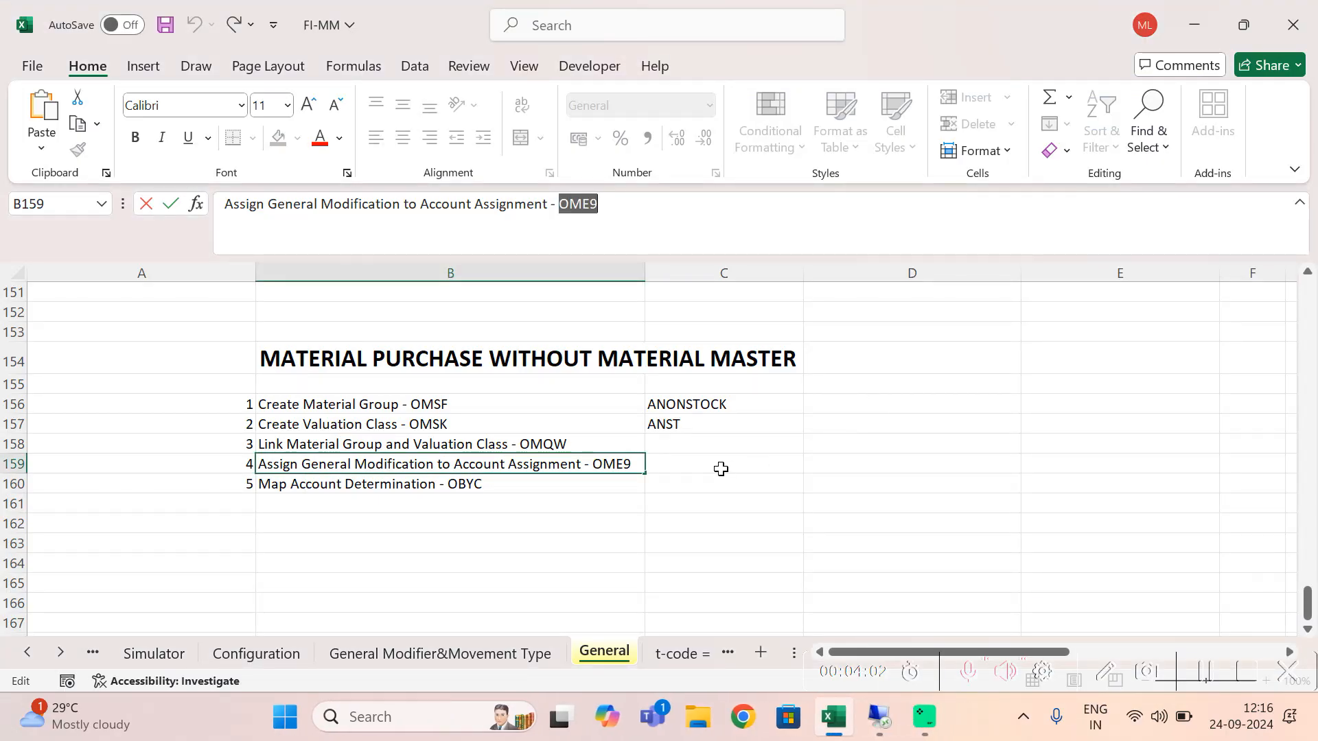
{"action": "left_click", "coordinate": [720, 467]}
{"action": "type", "text": "VBR"}
{"action": "key", "text": "Return"}
{"action": "left_click", "coordinate": [720, 467]}
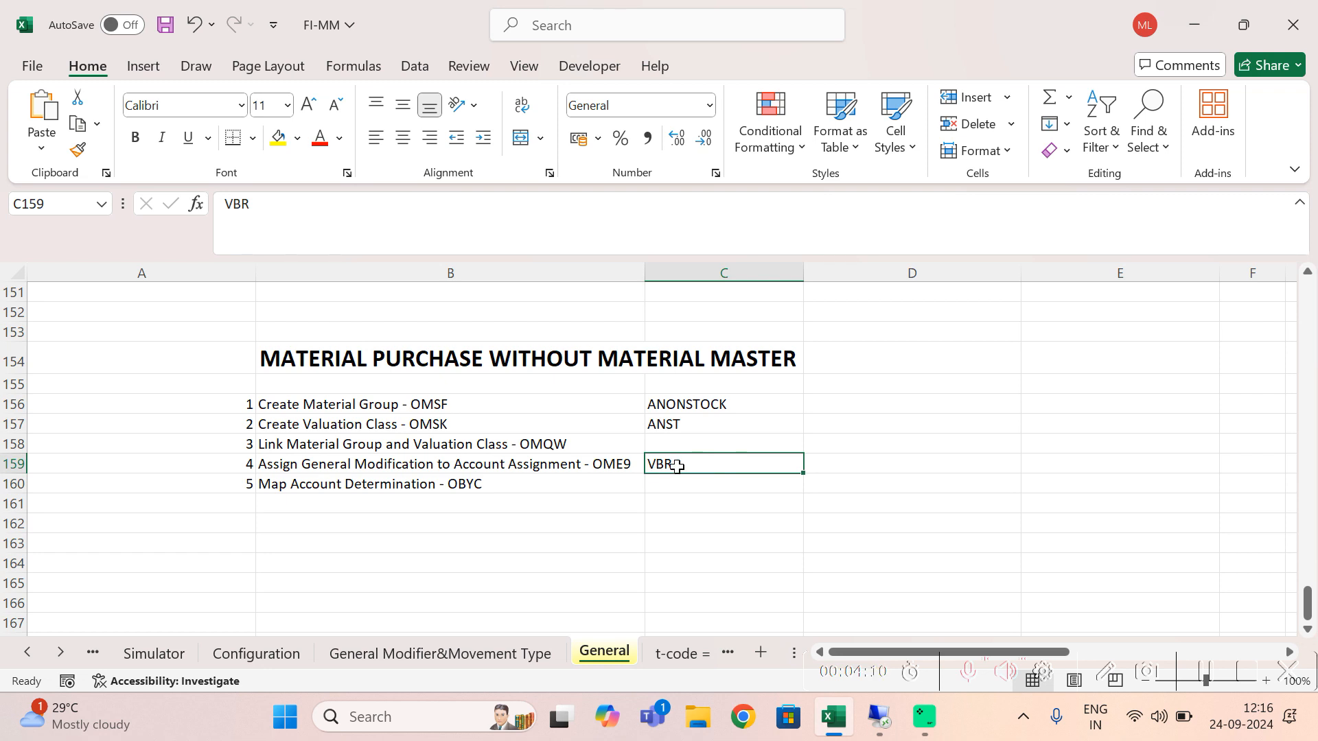
Review the account determination step in Excel row 160, return to SAP, exit OME9 and open transaction OBYC
{"action": "left_click", "coordinate": [479, 480]}
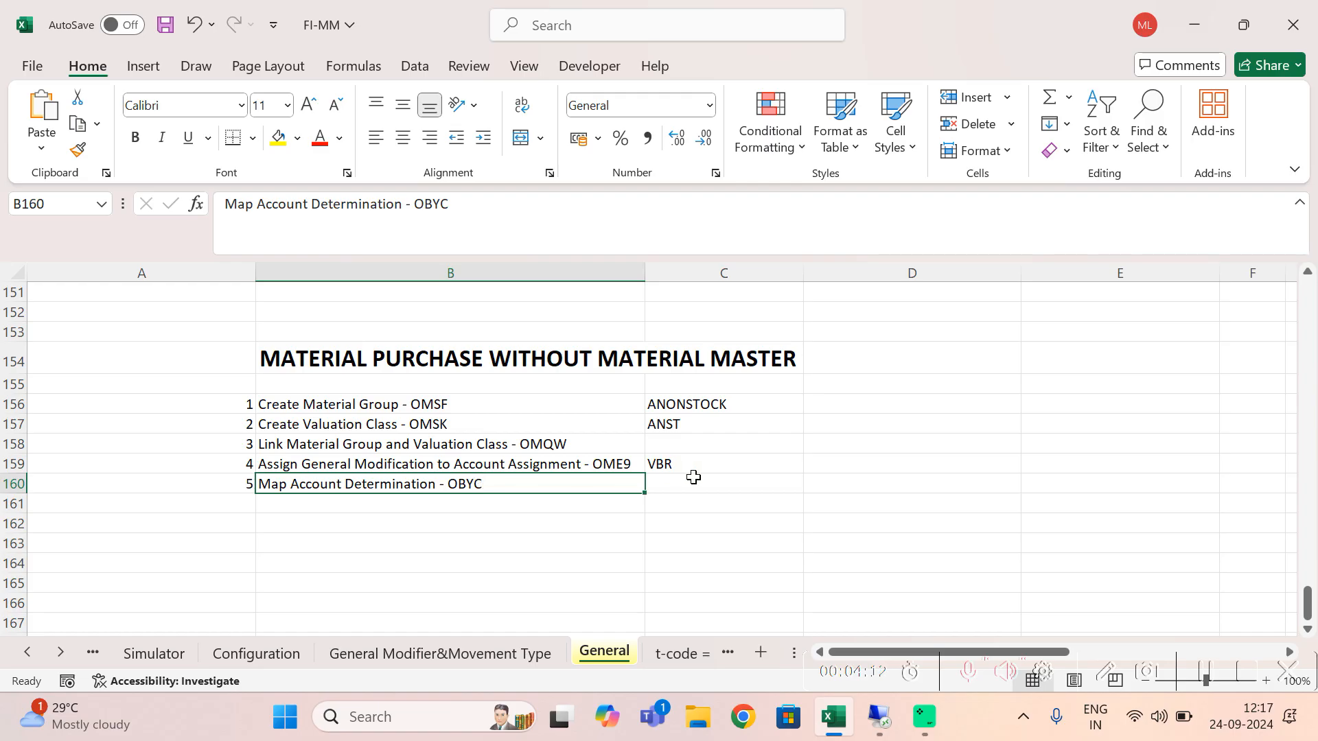
{"action": "left_click", "coordinate": [689, 487]}
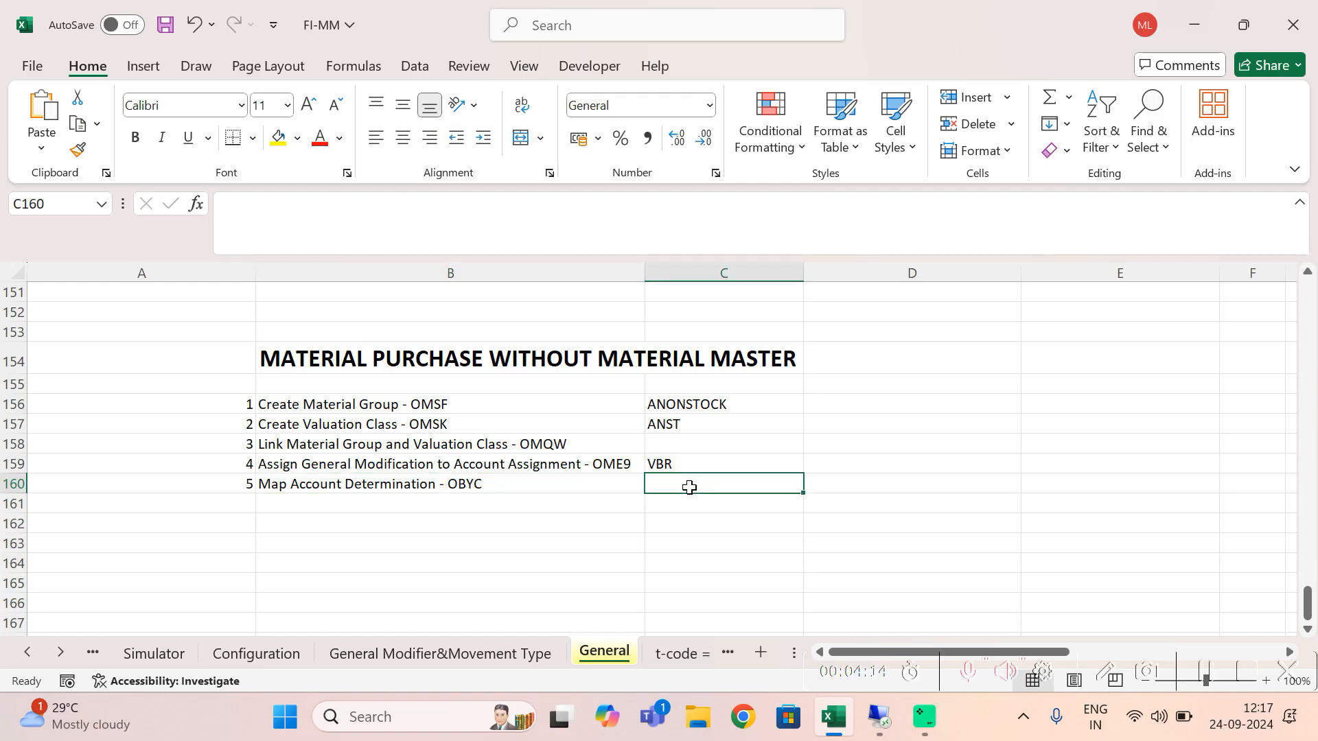
{"action": "left_click", "coordinate": [879, 716]}
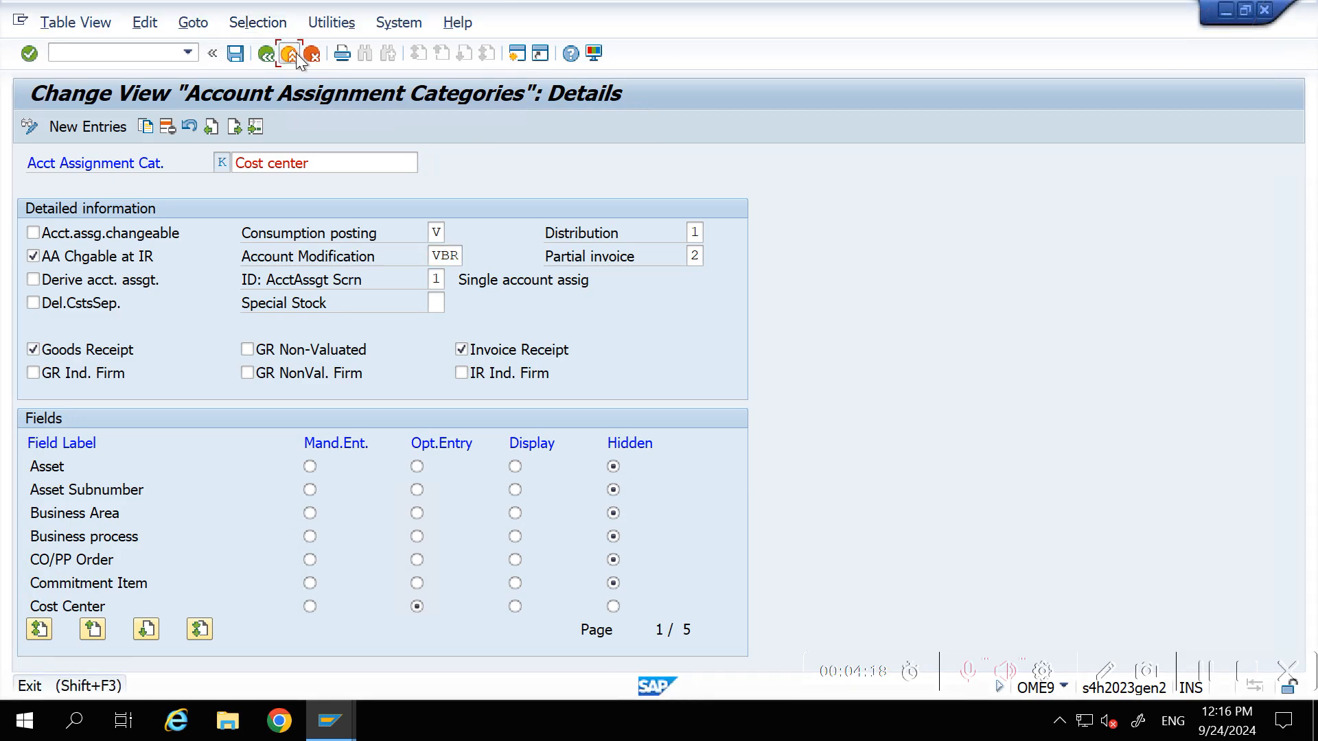
{"action": "left_click", "coordinate": [290, 54]}
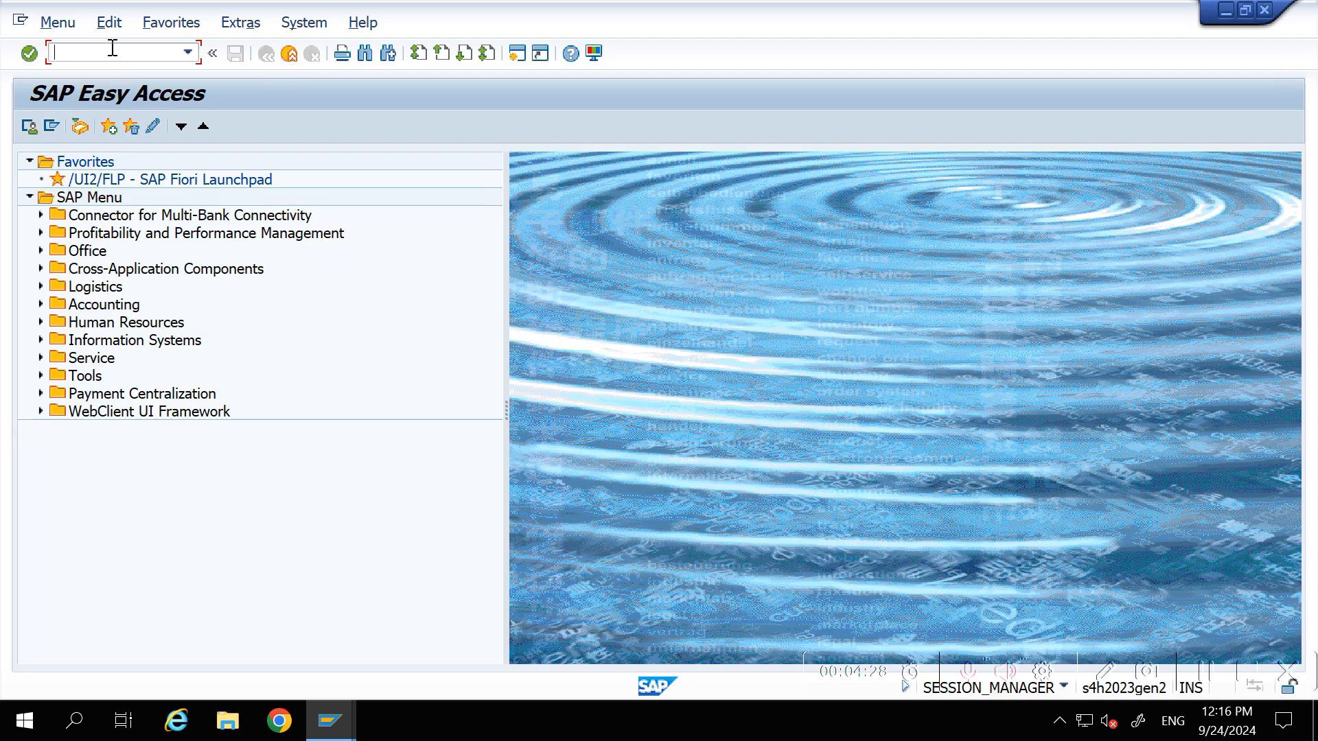
{"action": "type", "text": "OBYC"}
{"action": "key", "text": "Return"}
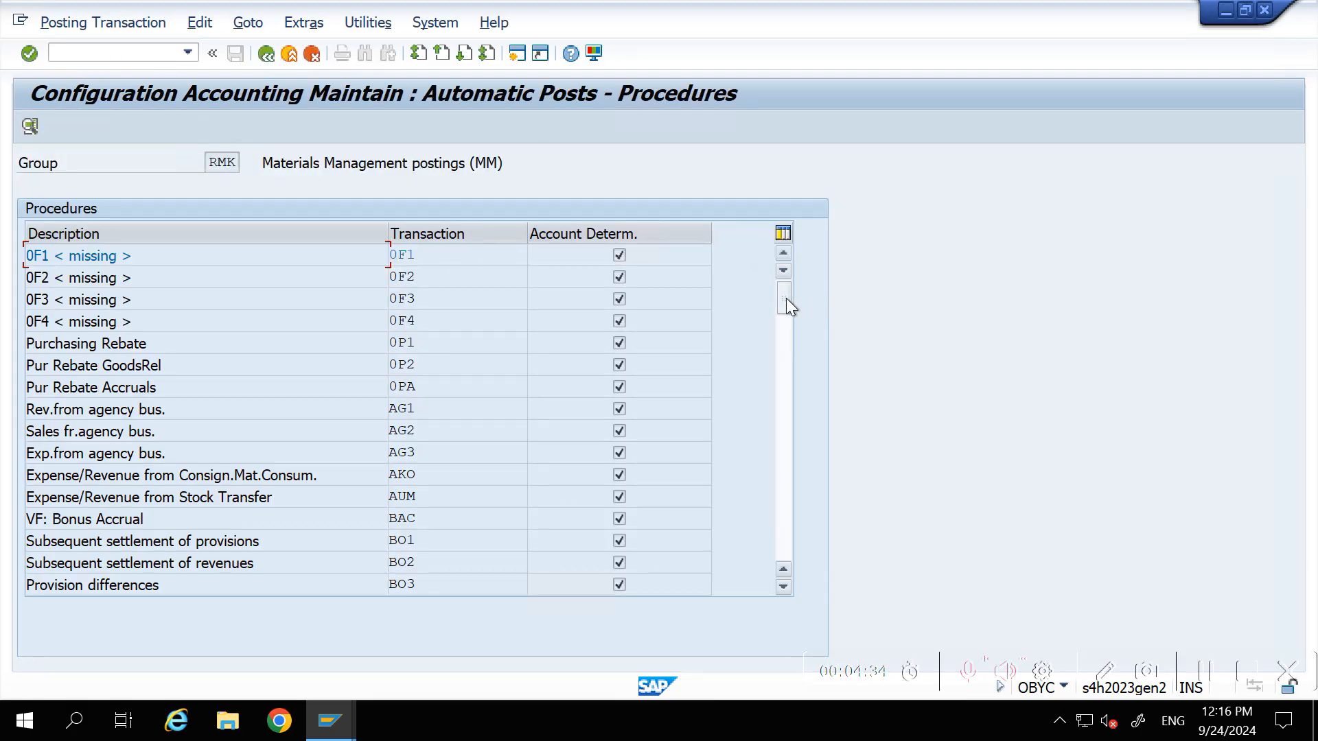
Open the account assignments of procedure GBB (Offsetting entry for inventory posting) for chart of accounts APPO
{"action": "left_click_drag", "start_coordinate": [784, 298], "coordinate": [781, 369]}
{"action": "double_click", "coordinate": [411, 411]}
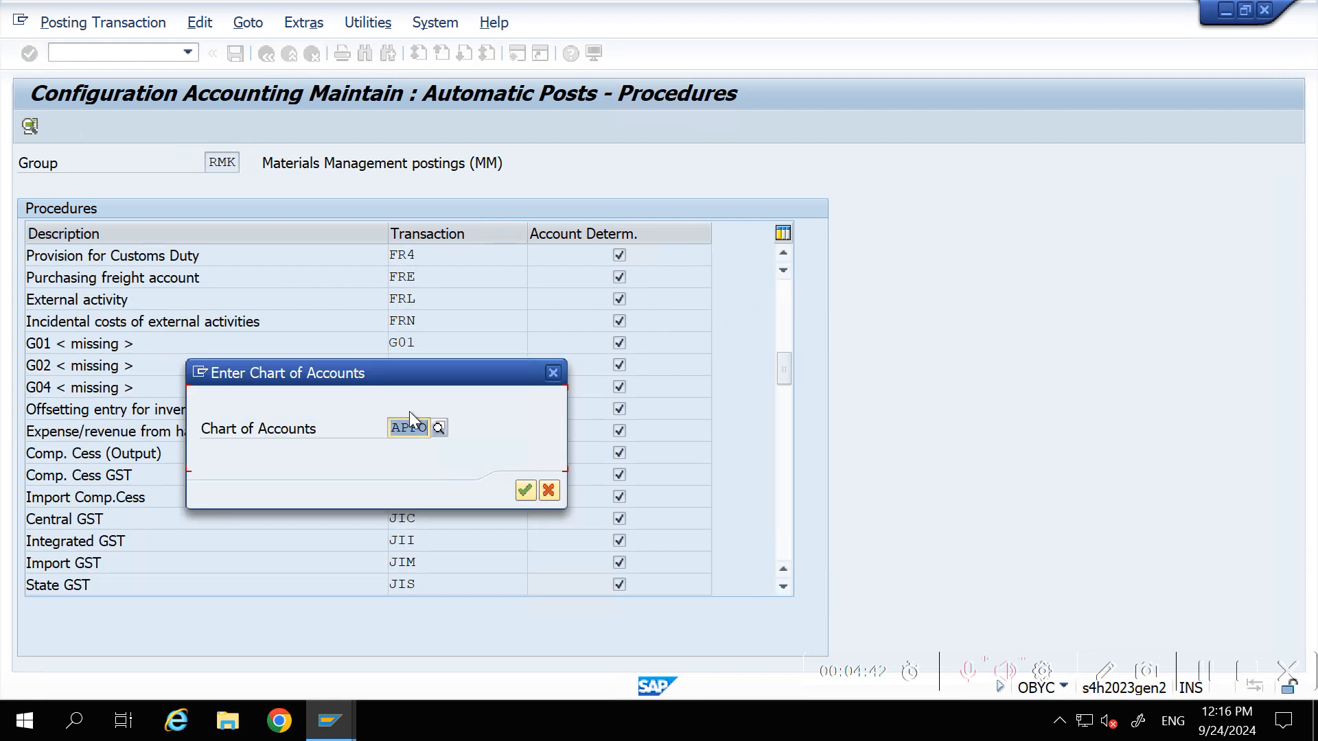
{"action": "key", "text": "Return"}
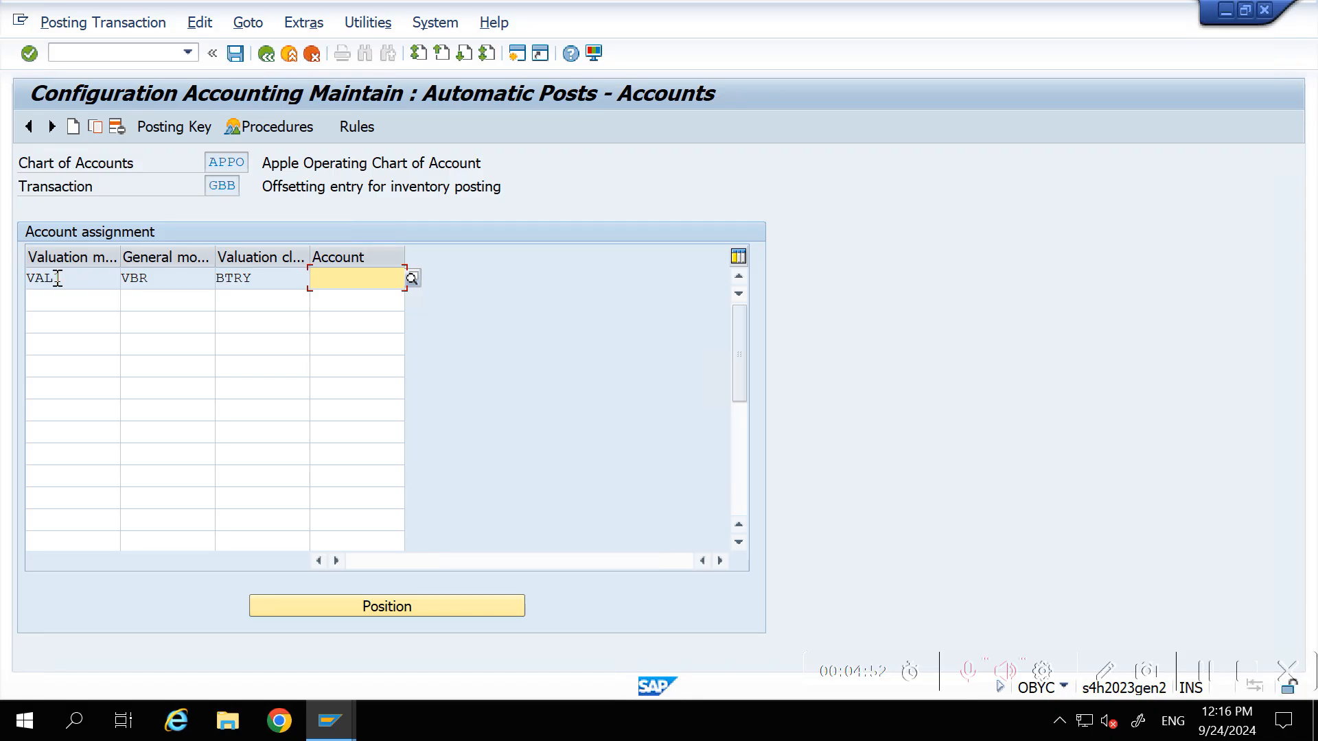
Examine the valuation modifier, general modification and valuation class of the existing GBB account assignment entry
{"action": "left_click_drag", "start_coordinate": [56, 278], "coordinate": [19, 280]}
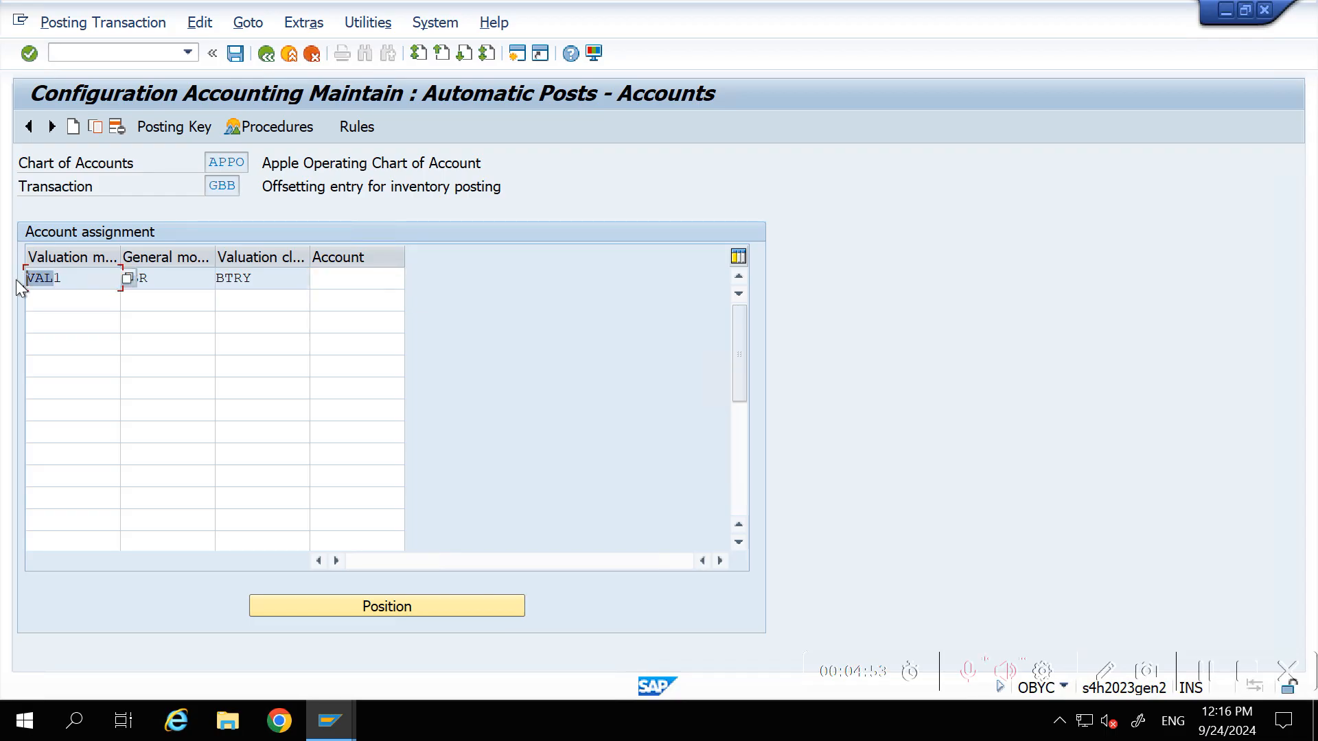
{"action": "left_click", "coordinate": [160, 278]}
{"action": "left_click_drag", "start_coordinate": [160, 279], "coordinate": [121, 278]}
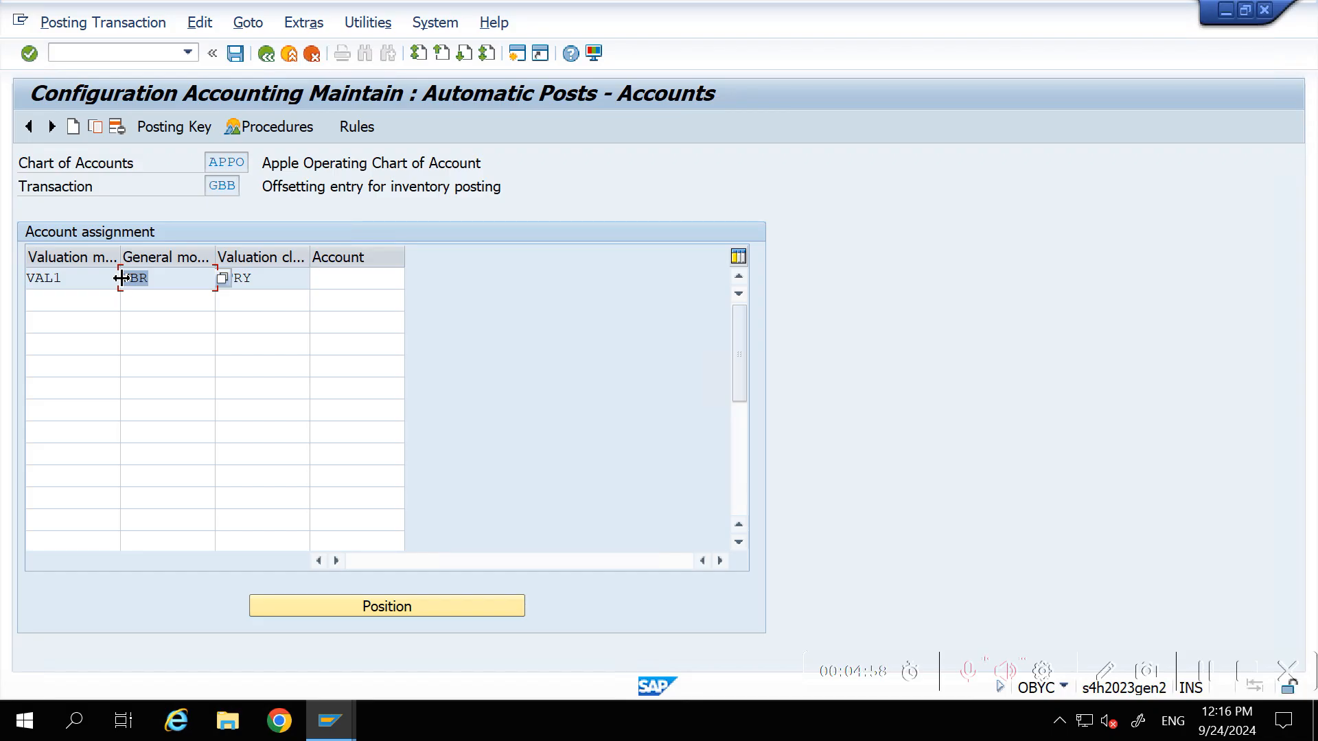
{"action": "left_click", "coordinate": [147, 278]}
{"action": "left_click", "coordinate": [261, 280]}
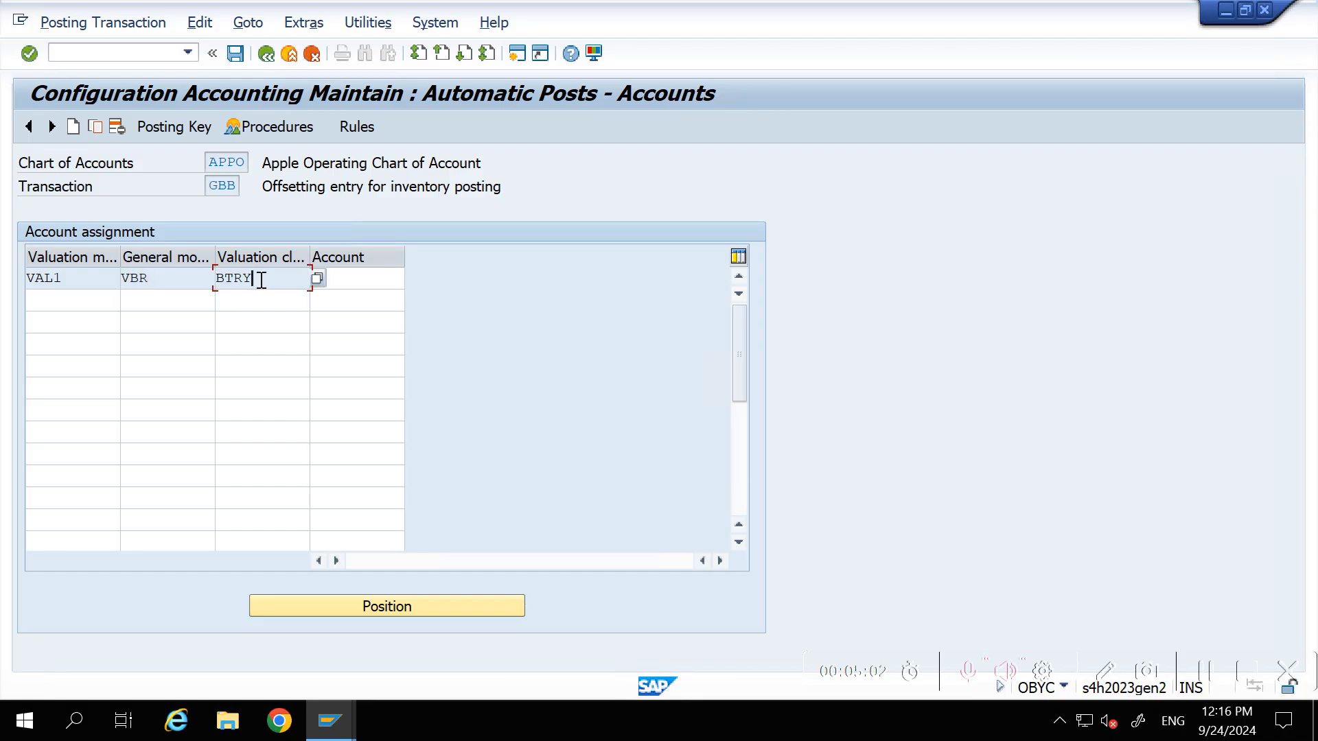
{"action": "left_click_drag", "start_coordinate": [253, 280], "coordinate": [210, 280]}
{"action": "left_click", "coordinate": [62, 278]}
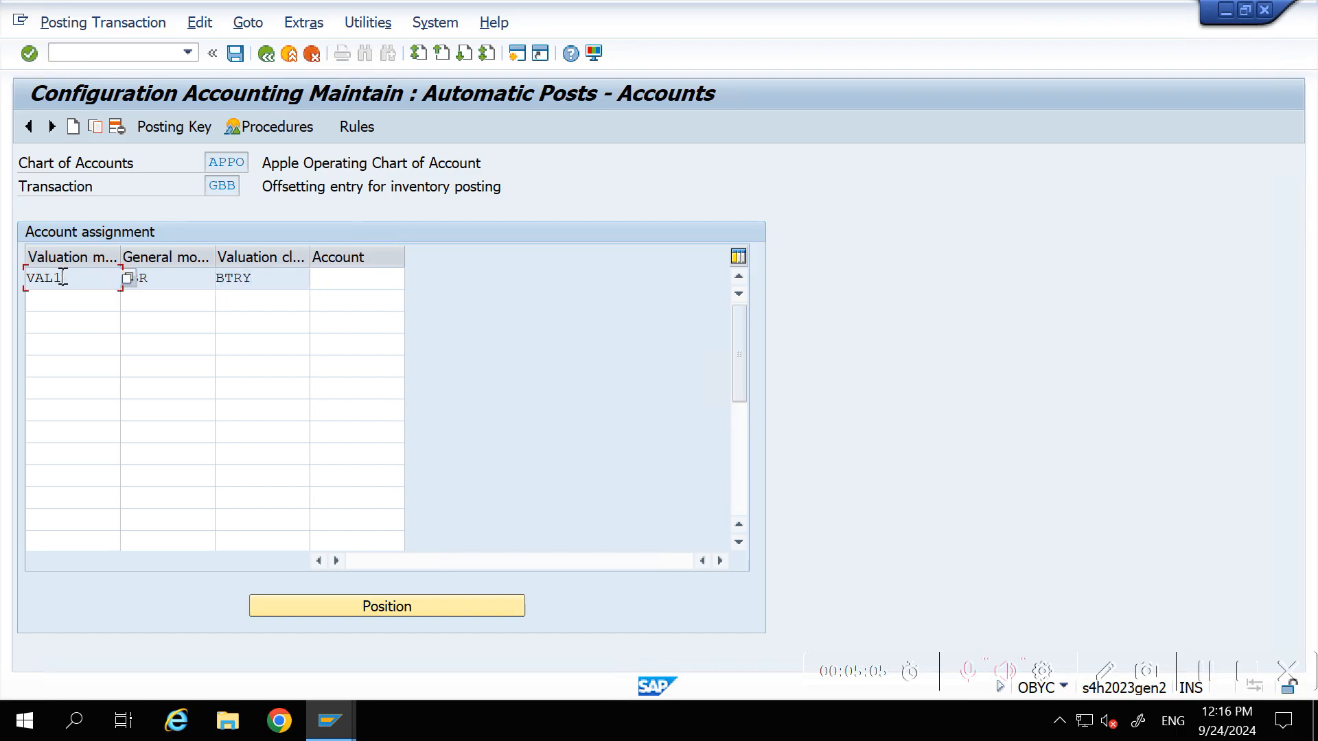
Add a GBB account assignment entry with valuation modifier VAL1, general modification VBR and valuation class ANST
{"action": "left_click", "coordinate": [115, 126]}
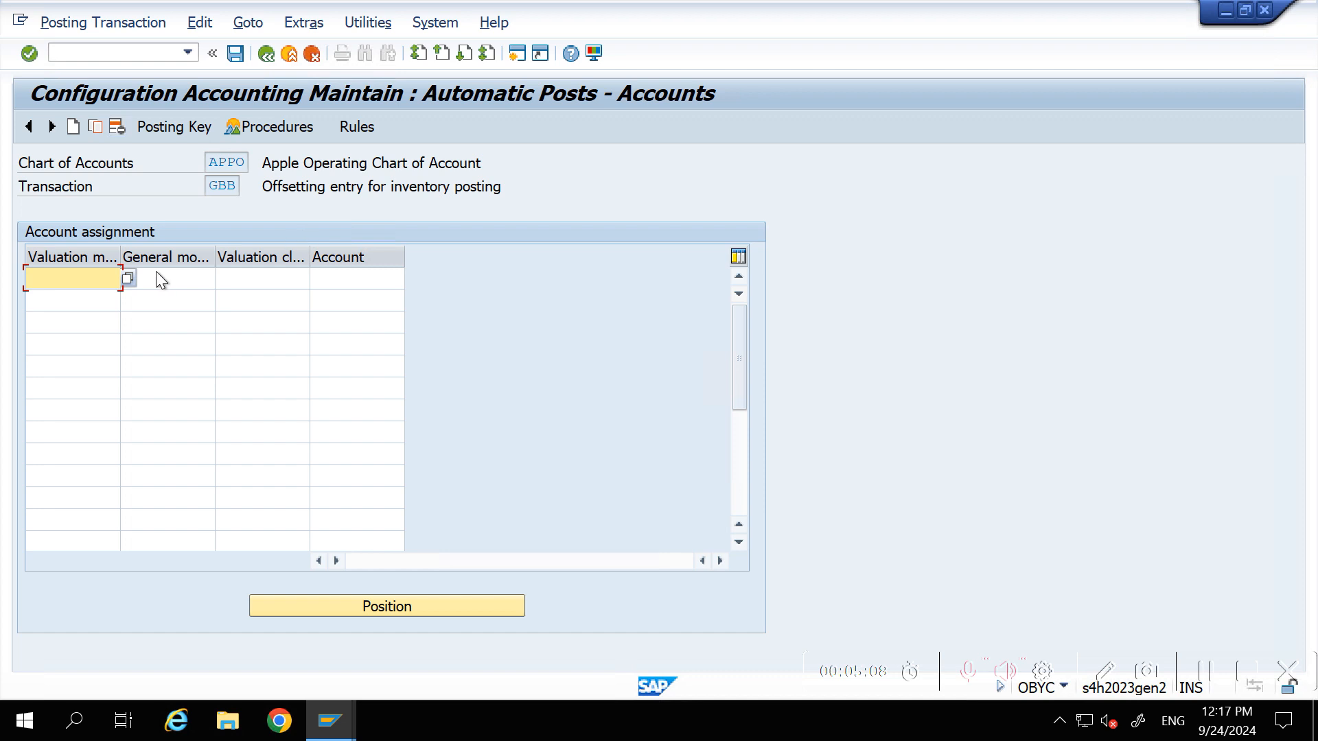
{"action": "key", "text": "space"}
{"action": "key", "text": "Down"}
{"action": "key", "text": "Tab"}
{"action": "key", "text": "BackSpace"}
{"action": "key", "text": "Down"}
{"action": "key", "text": "Down"}
{"action": "key", "text": "Tab"}
{"action": "key", "text": "shift+Tab"}
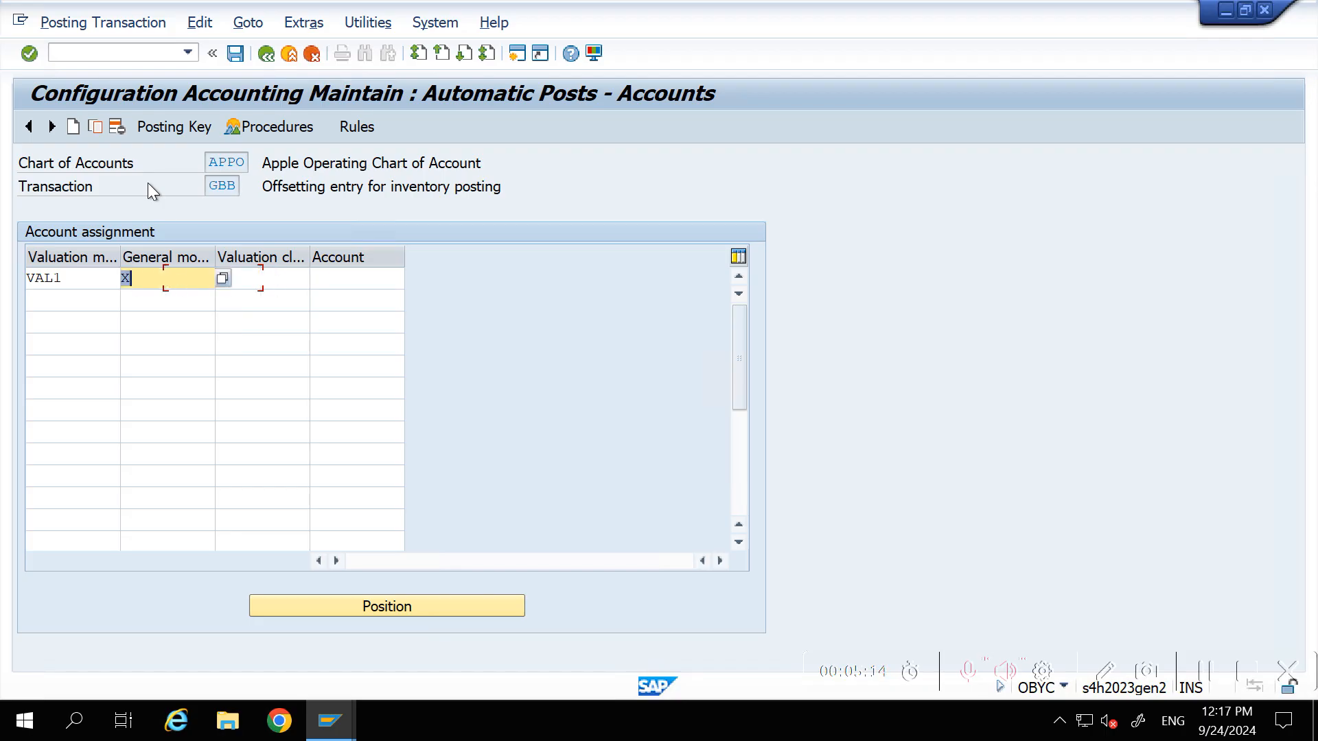
{"action": "key", "text": "BackSpace"}
{"action": "type", "text": "VBR"}
{"action": "key", "text": "Tab"}
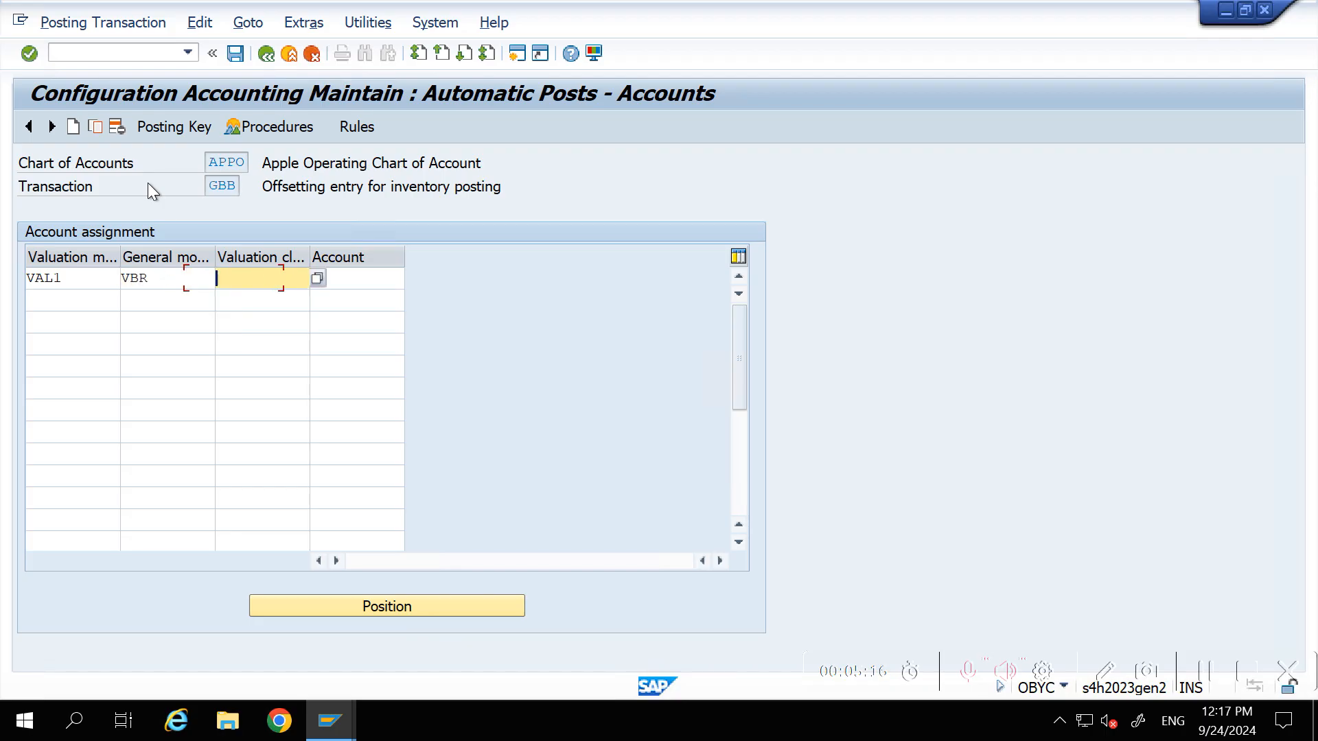
{"action": "type", "text": "ANST"}
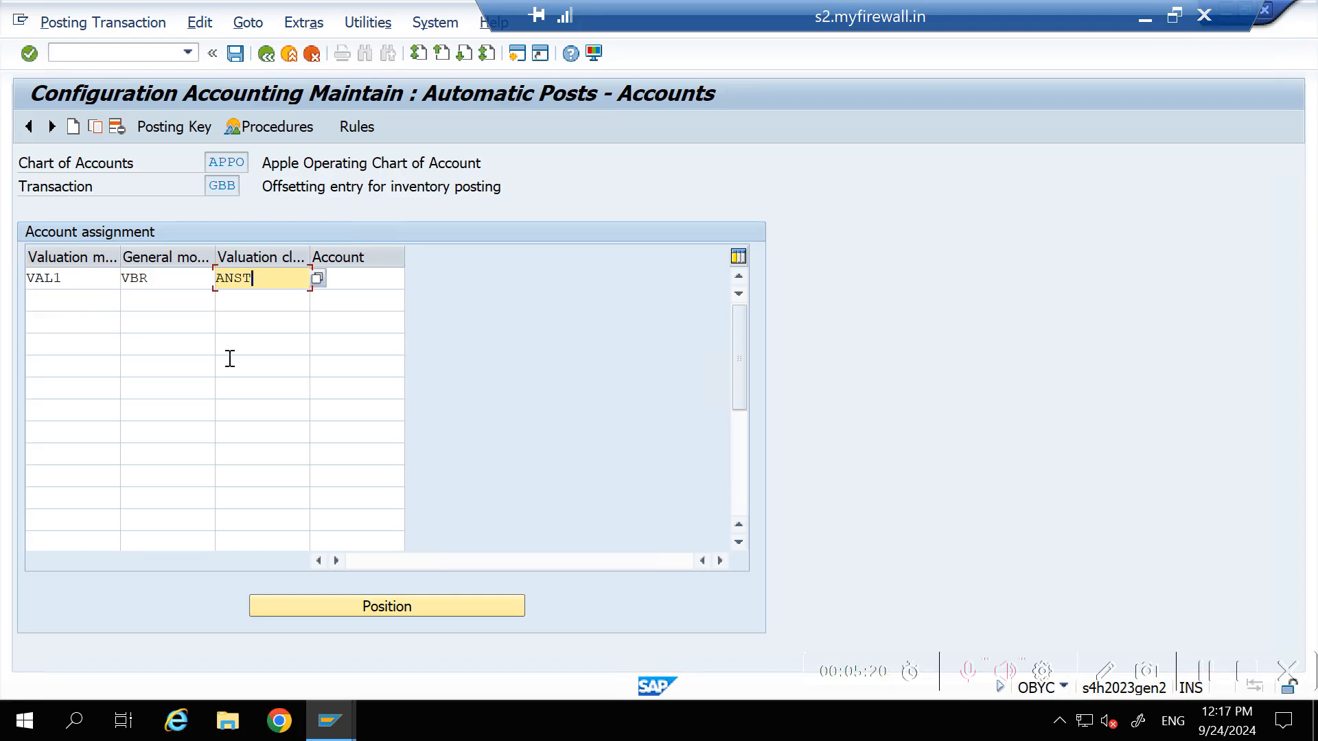
{"action": "left_click", "coordinate": [355, 276]}
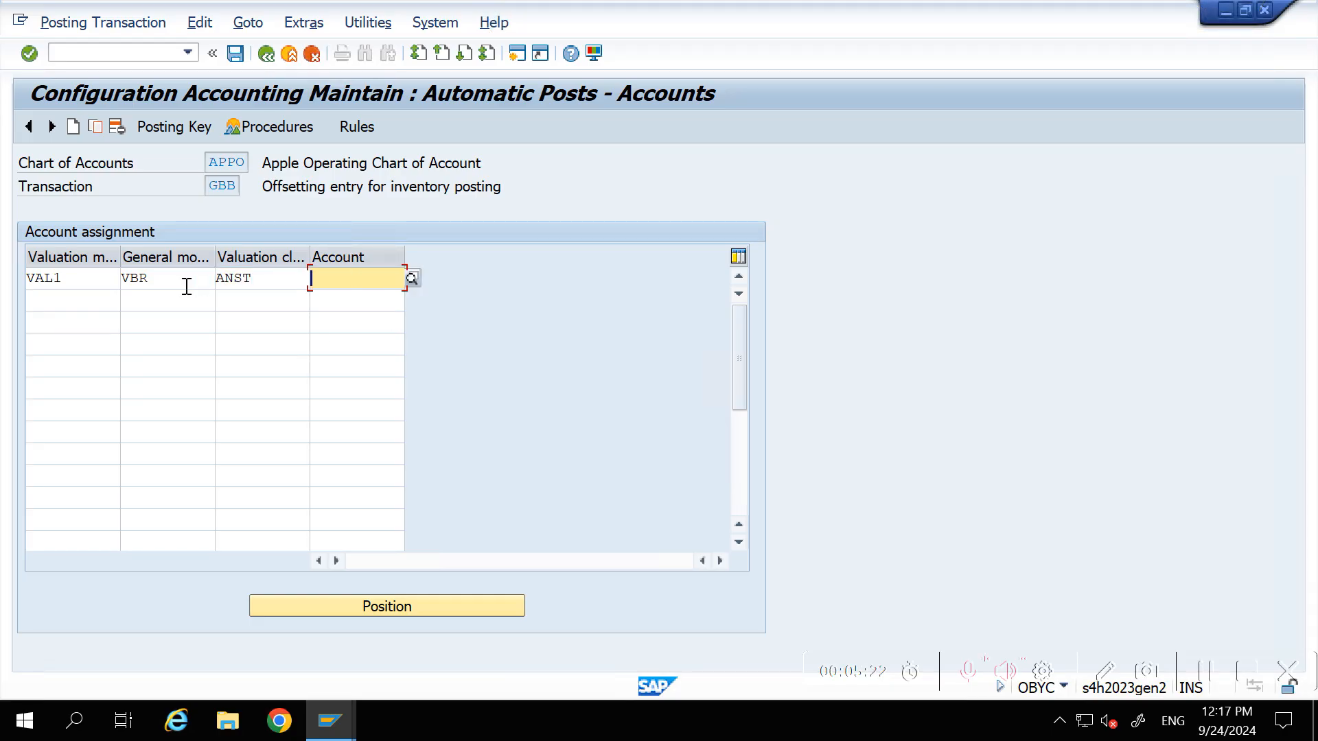
{"action": "left_click", "coordinate": [341, 285]}
{"action": "key", "text": "Down"}
{"action": "key", "text": "Return"}
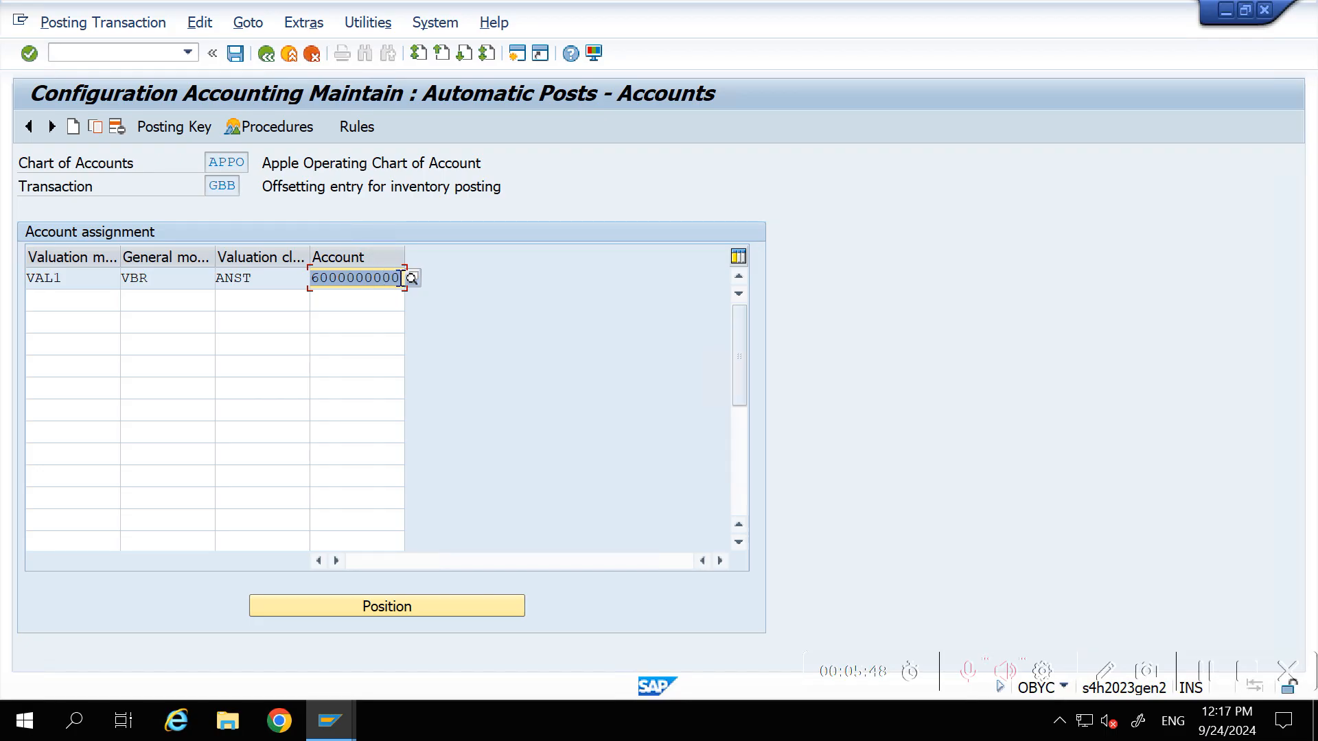
{"action": "left_click", "coordinate": [239, 57]}
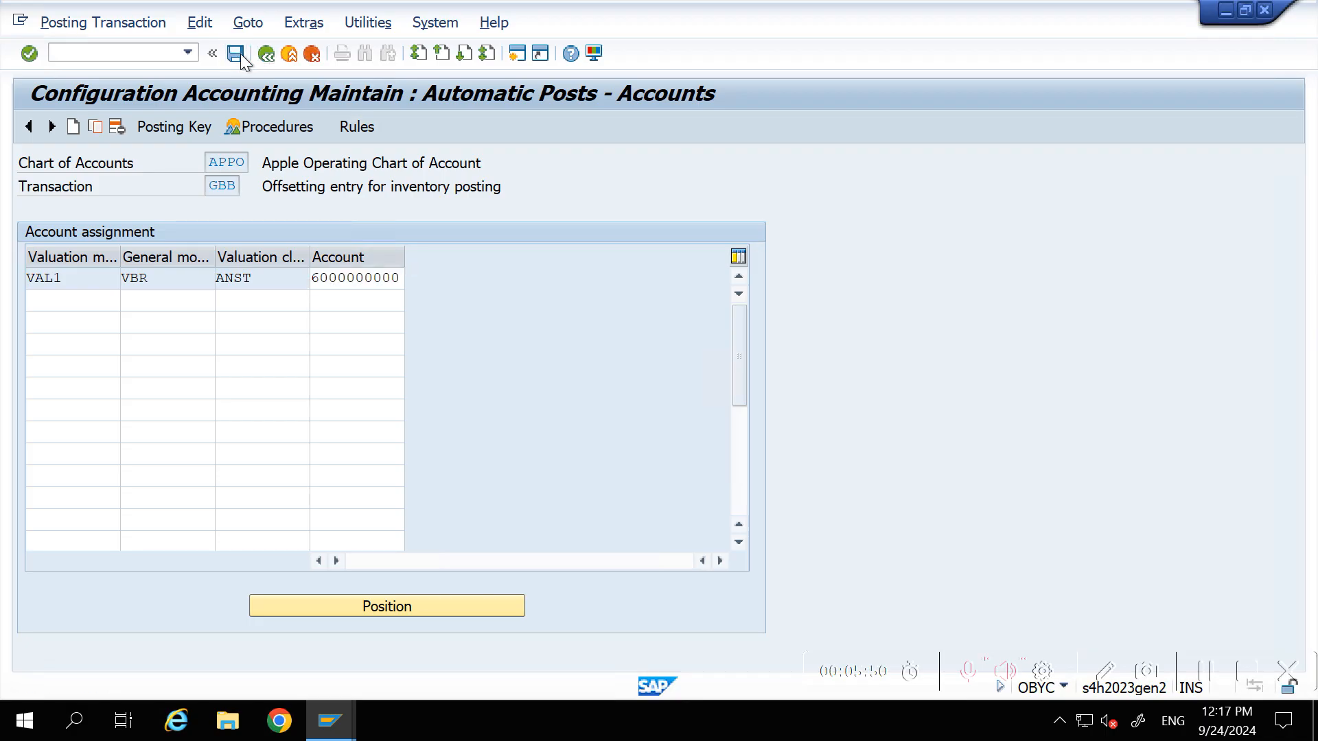
{"action": "left_click", "coordinate": [415, 347]}
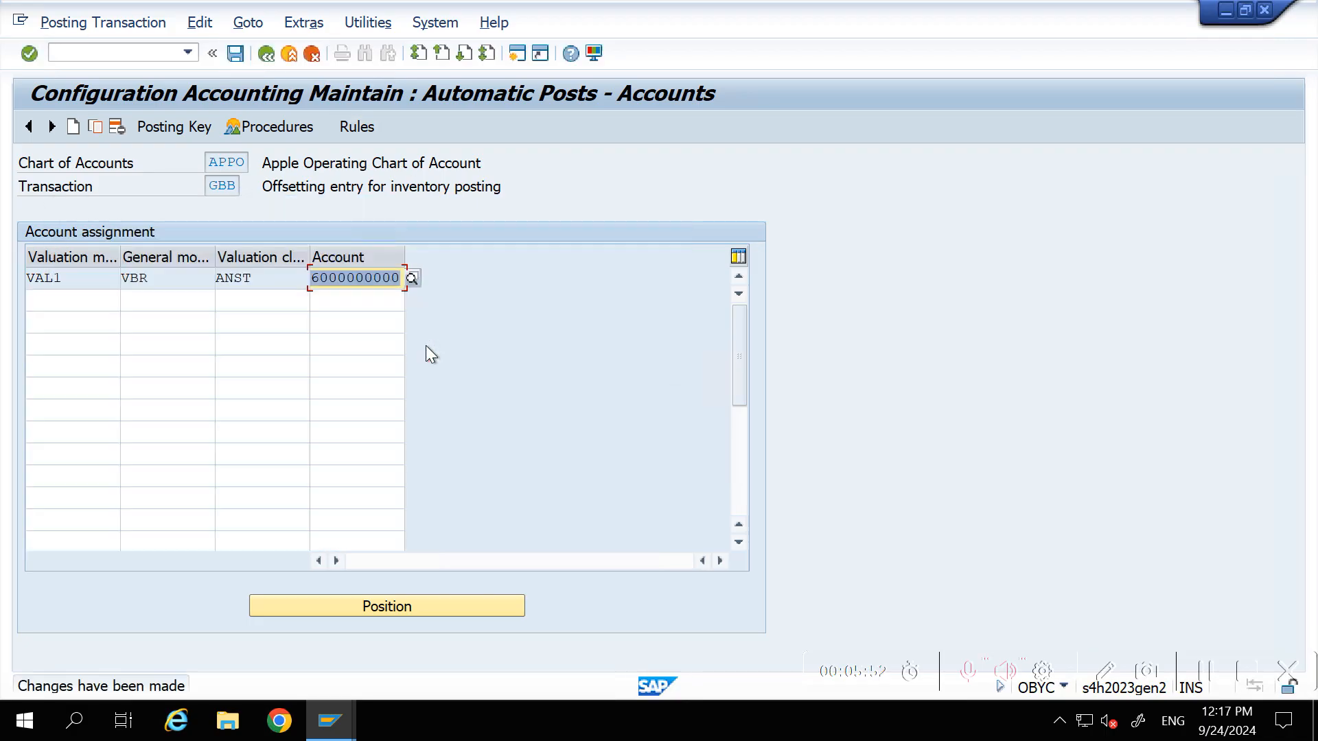
Examine the account assignment and determination rules of procedure WRX (GR/IR clearing account), returning to the procedures list
{"action": "left_click", "coordinate": [267, 54]}
{"action": "left_click_drag", "start_coordinate": [784, 367], "coordinate": [781, 460]}
{"action": "left_click_drag", "start_coordinate": [786, 520], "coordinate": [781, 518]}
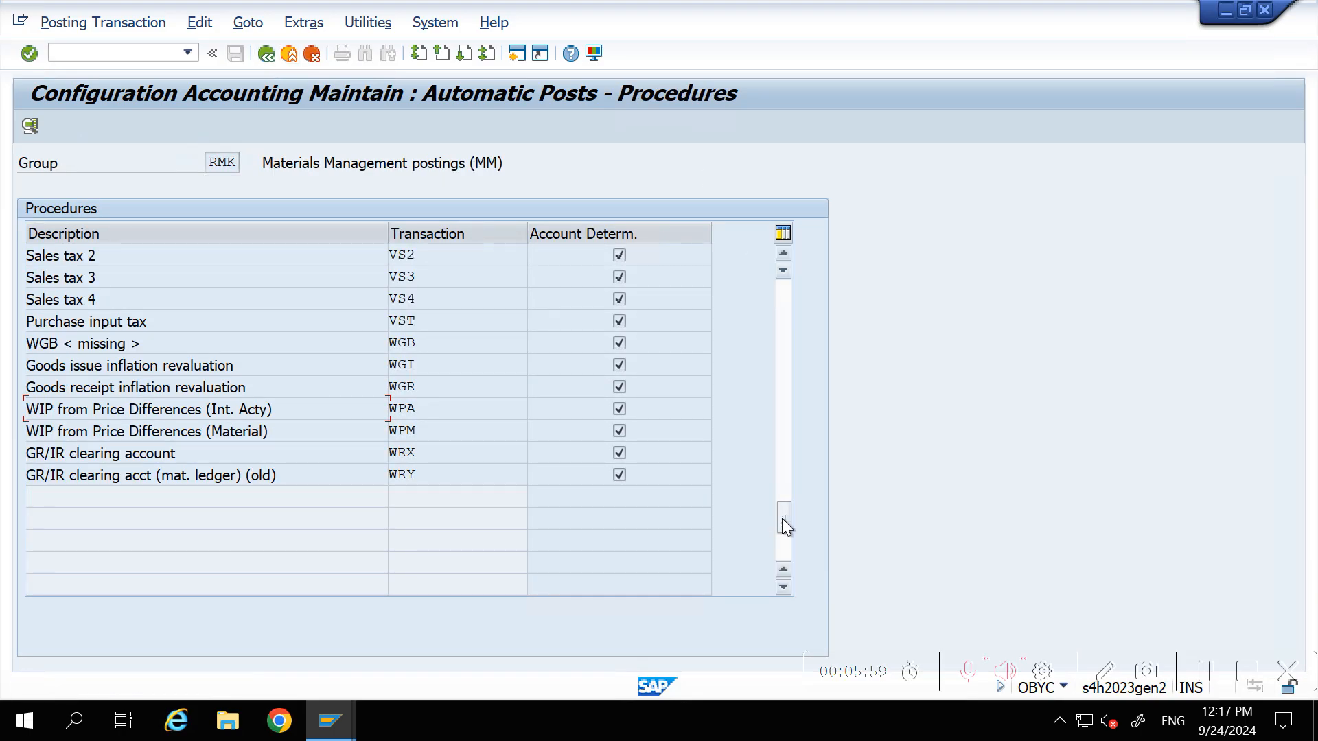
{"action": "double_click", "coordinate": [410, 451]}
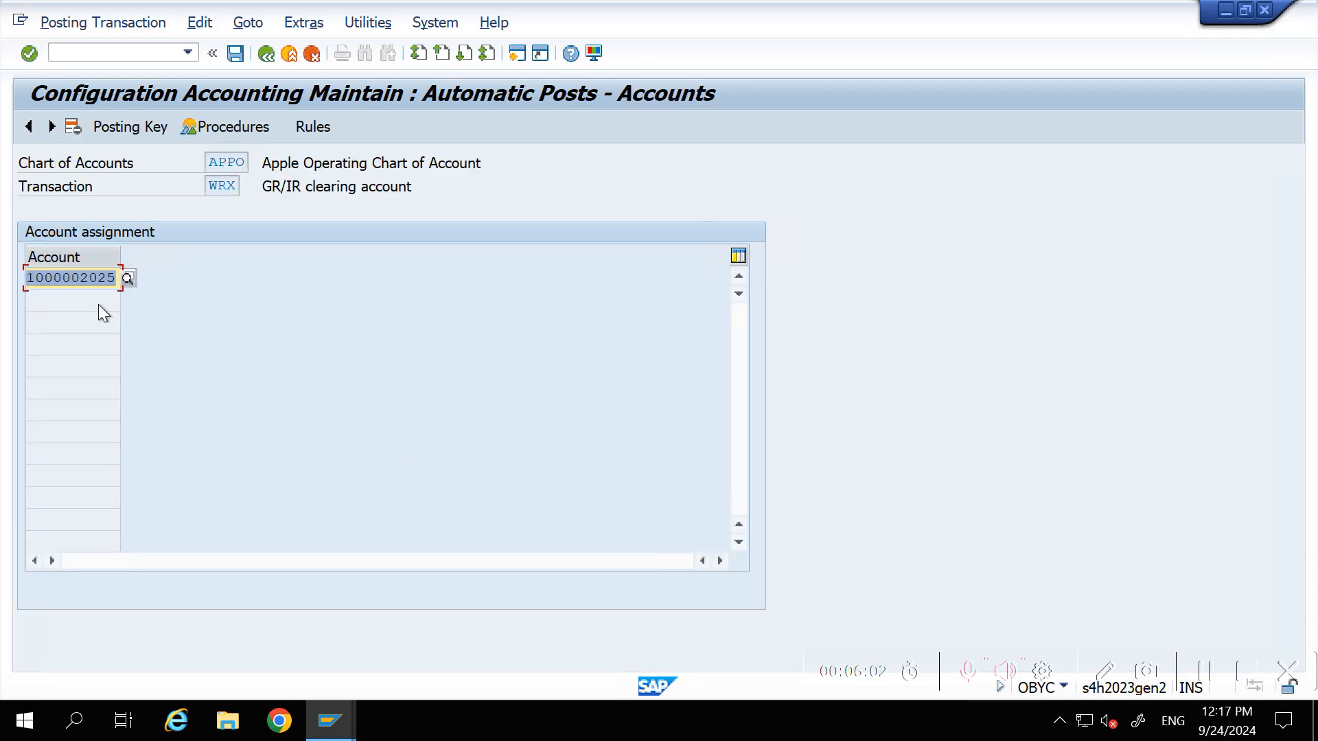
{"action": "left_click", "coordinate": [326, 131]}
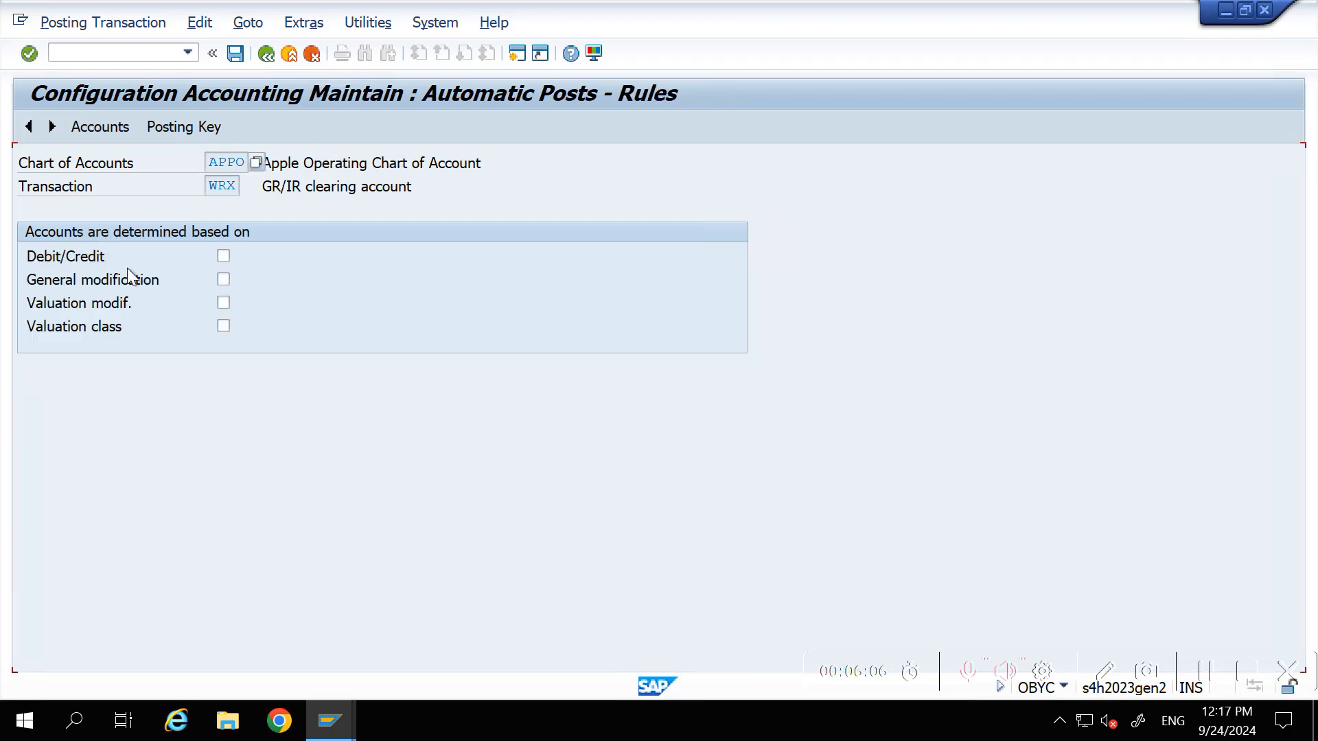
{"action": "left_click", "coordinate": [221, 284]}
{"action": "left_click", "coordinate": [266, 53]}
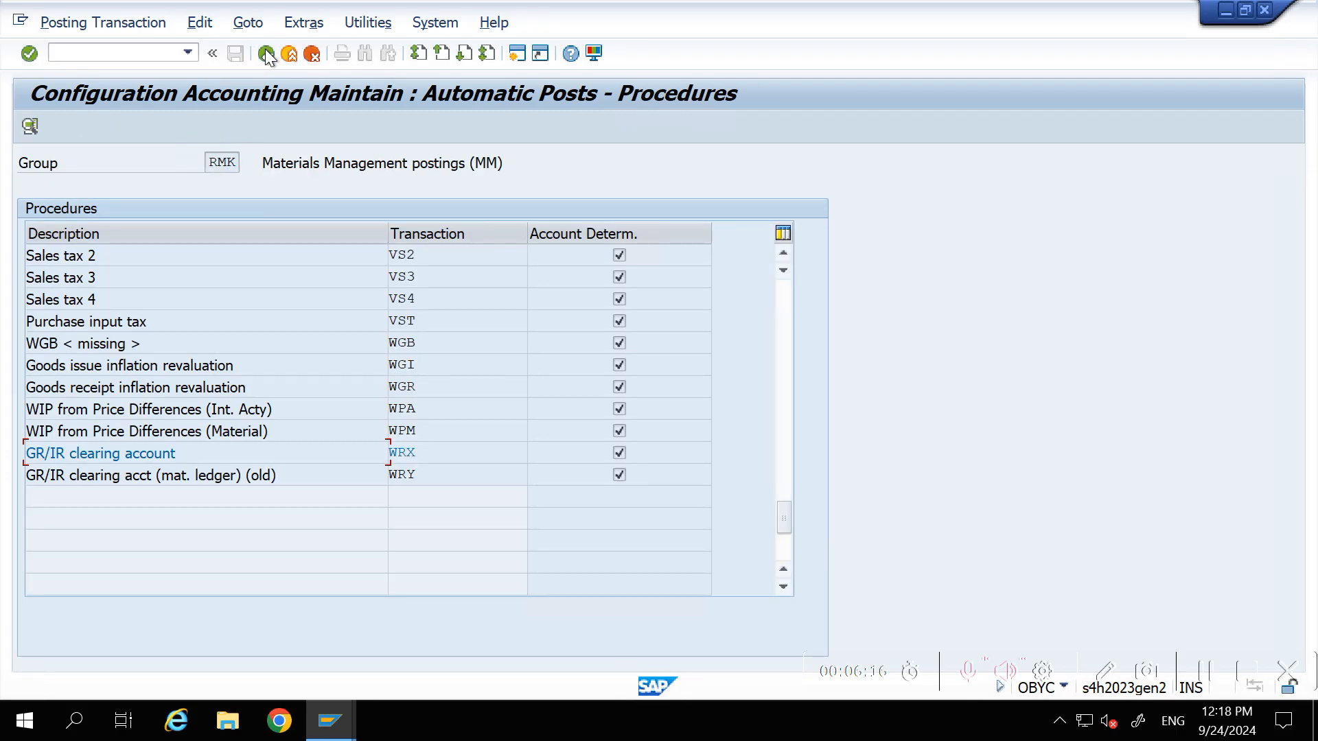
Leave OBYC, open transaction ME21N and set the supplier of the new standard purchase order to 550 (USA Vendor)
{"action": "left_click", "coordinate": [266, 53]}
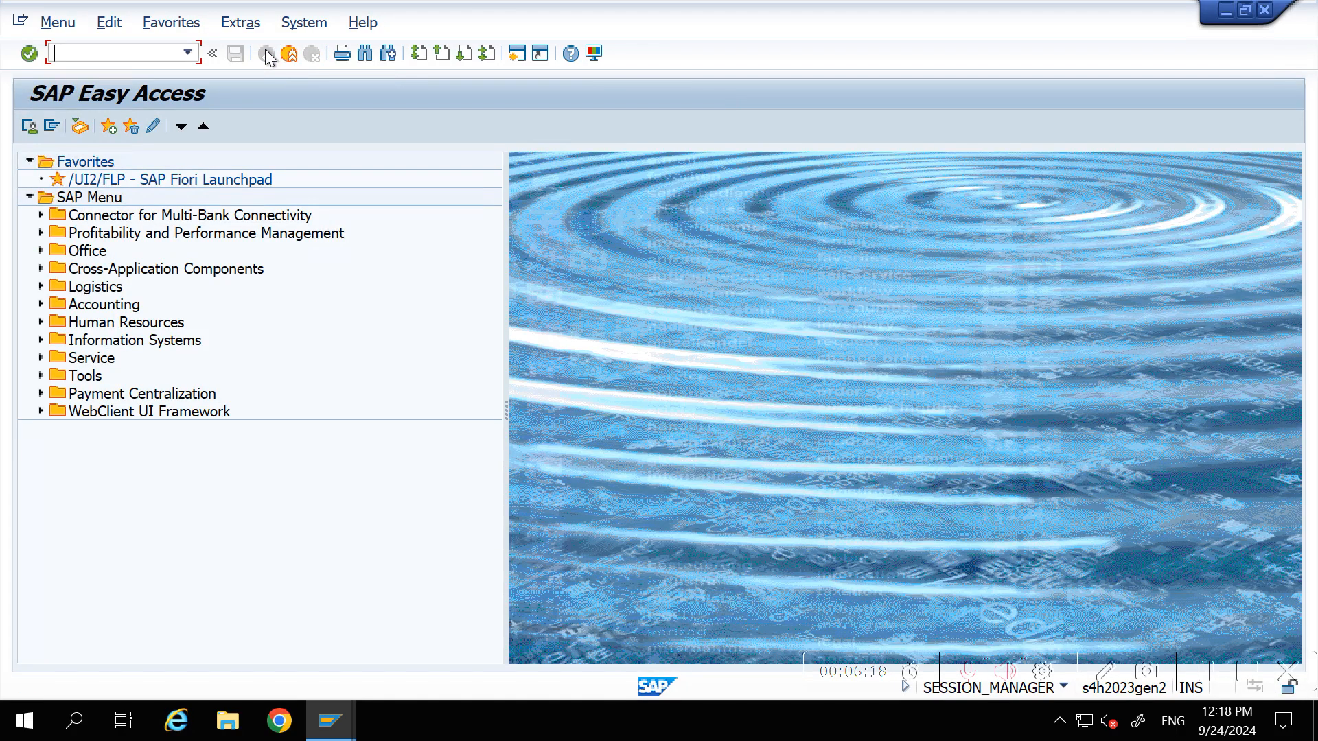
{"action": "type", "text": "ME21N"}
{"action": "key", "text": "Return"}
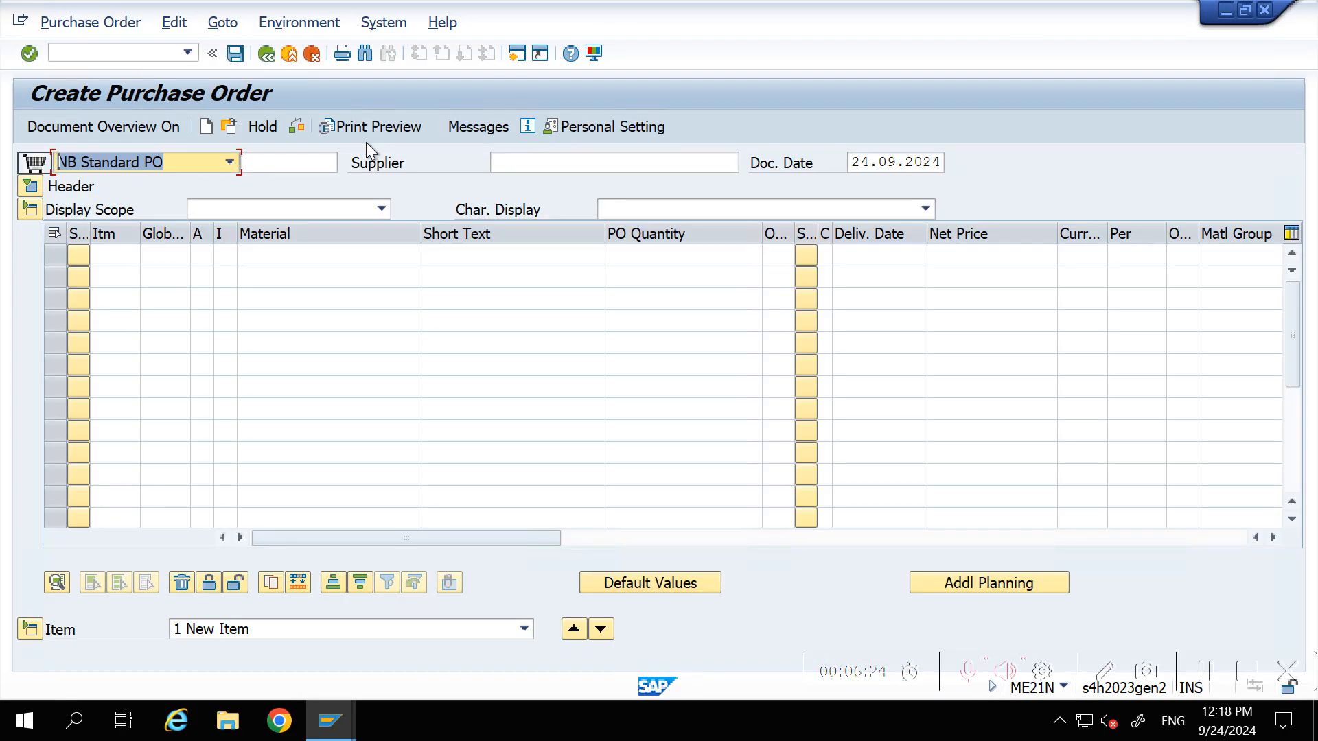
{"action": "left_click", "coordinate": [551, 165]}
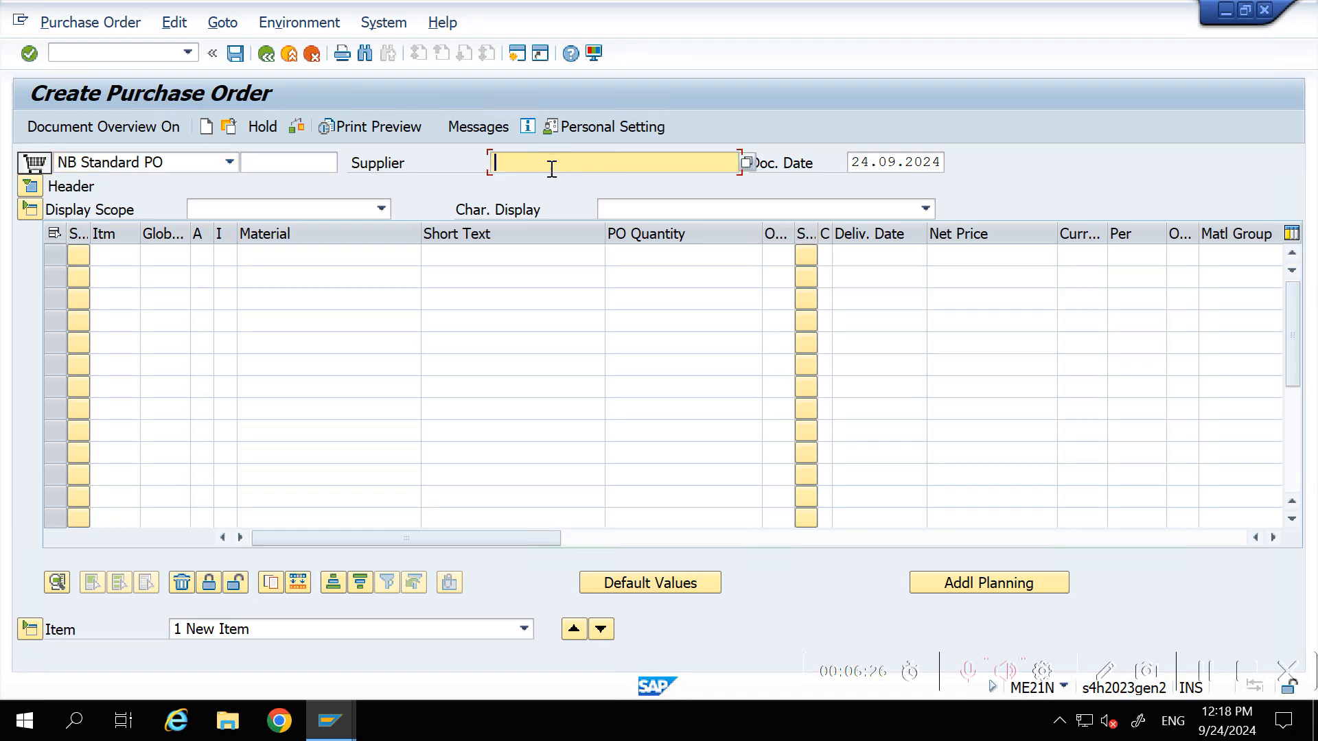
{"action": "type", "text": "550"}
{"action": "key", "text": "Return"}
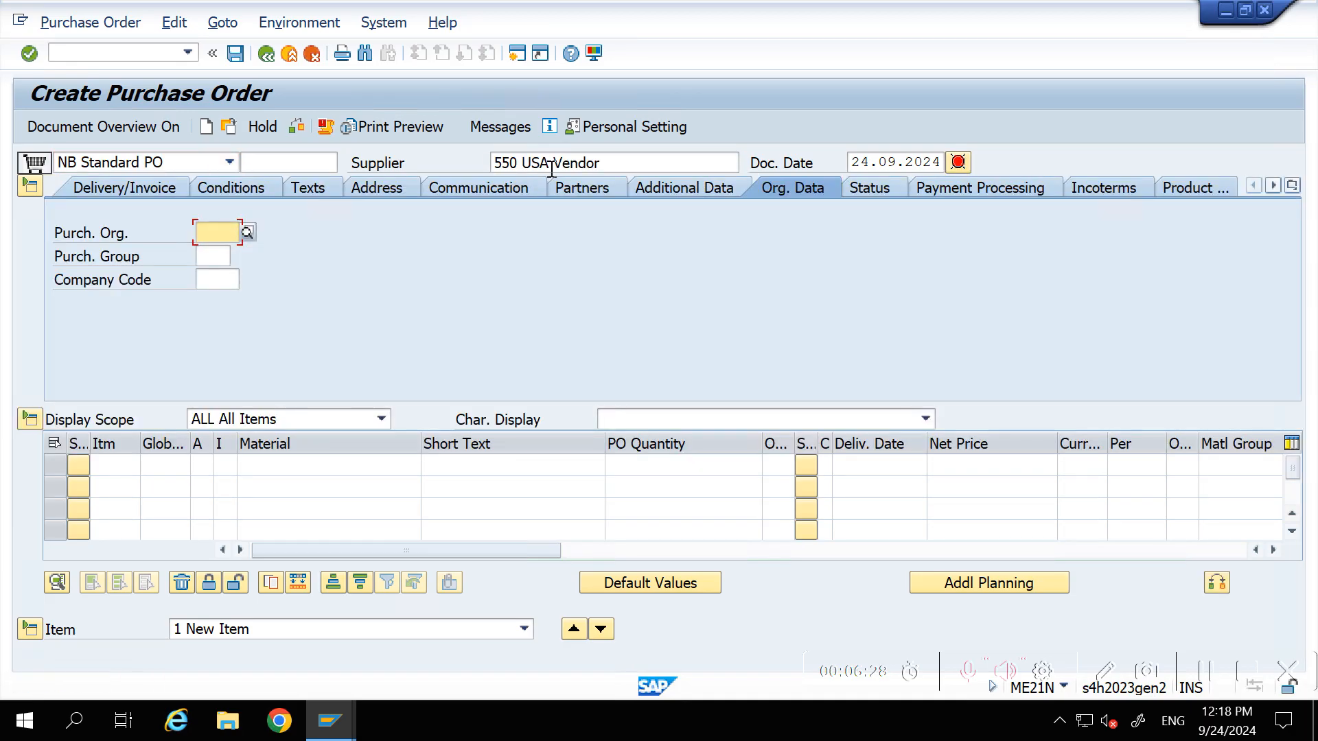
Set purchasing organization AHD, purchasing group ADP, company code US80 and currency USD in the purchase order header, and collapse it
{"action": "key", "text": "Down"}
{"action": "key", "text": "Tab"}
{"action": "key", "text": "Down"}
{"action": "key", "text": "Tab"}
{"action": "key", "text": "Down"}
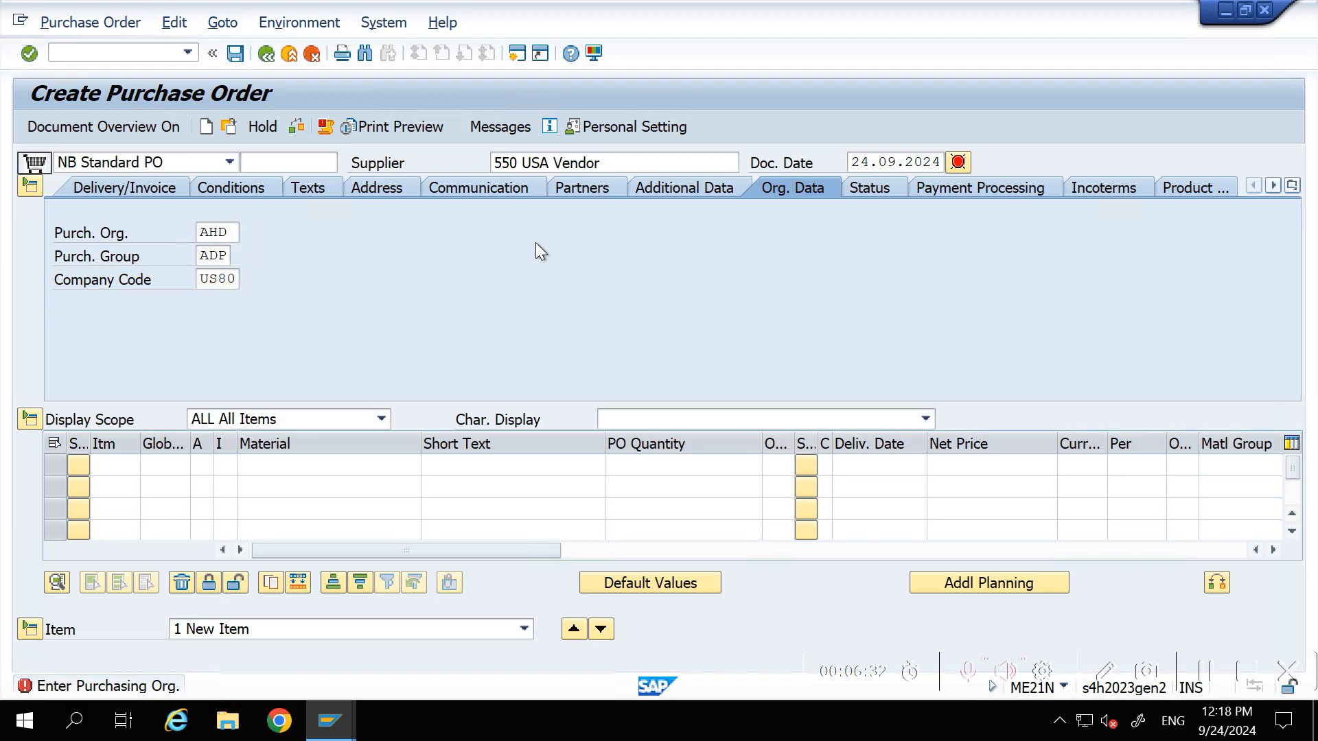
{"action": "key", "text": "Return"}
{"action": "key", "text": "Down"}
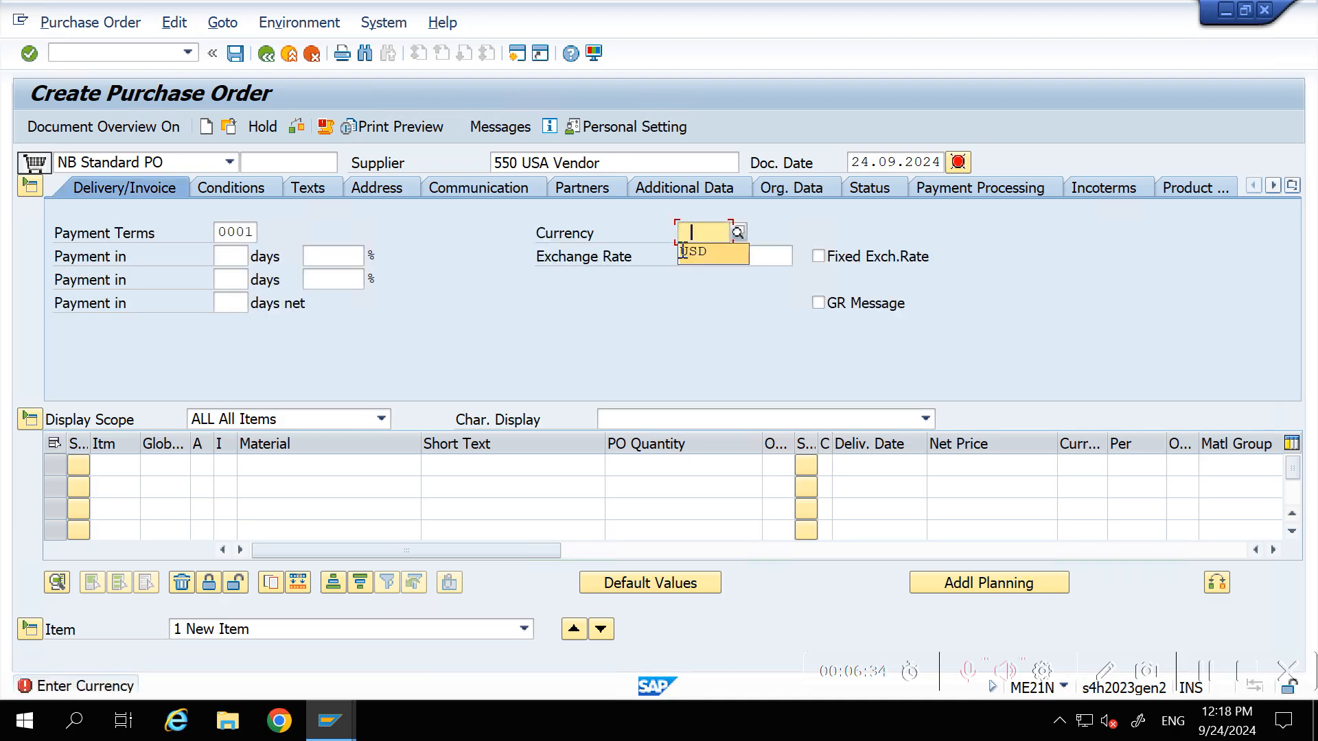
{"action": "key", "text": "Return"}
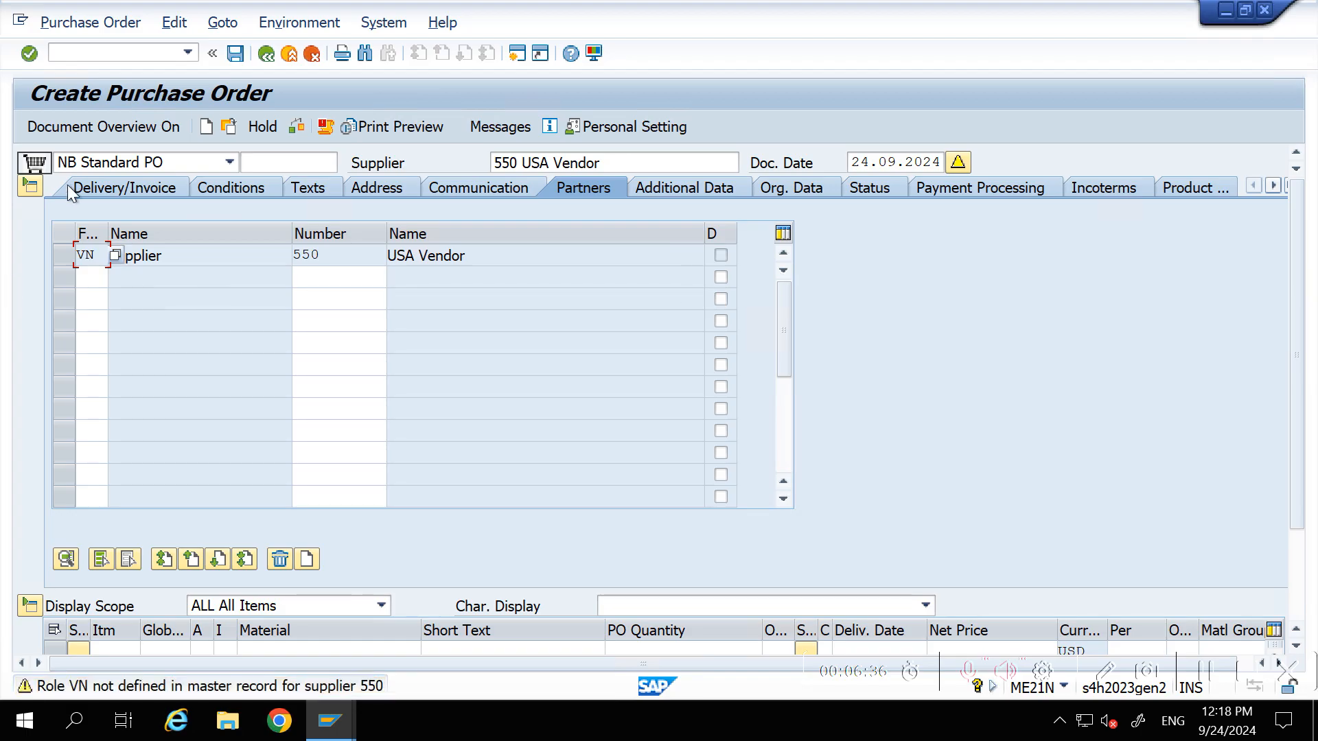
{"action": "left_click", "coordinate": [30, 184]}
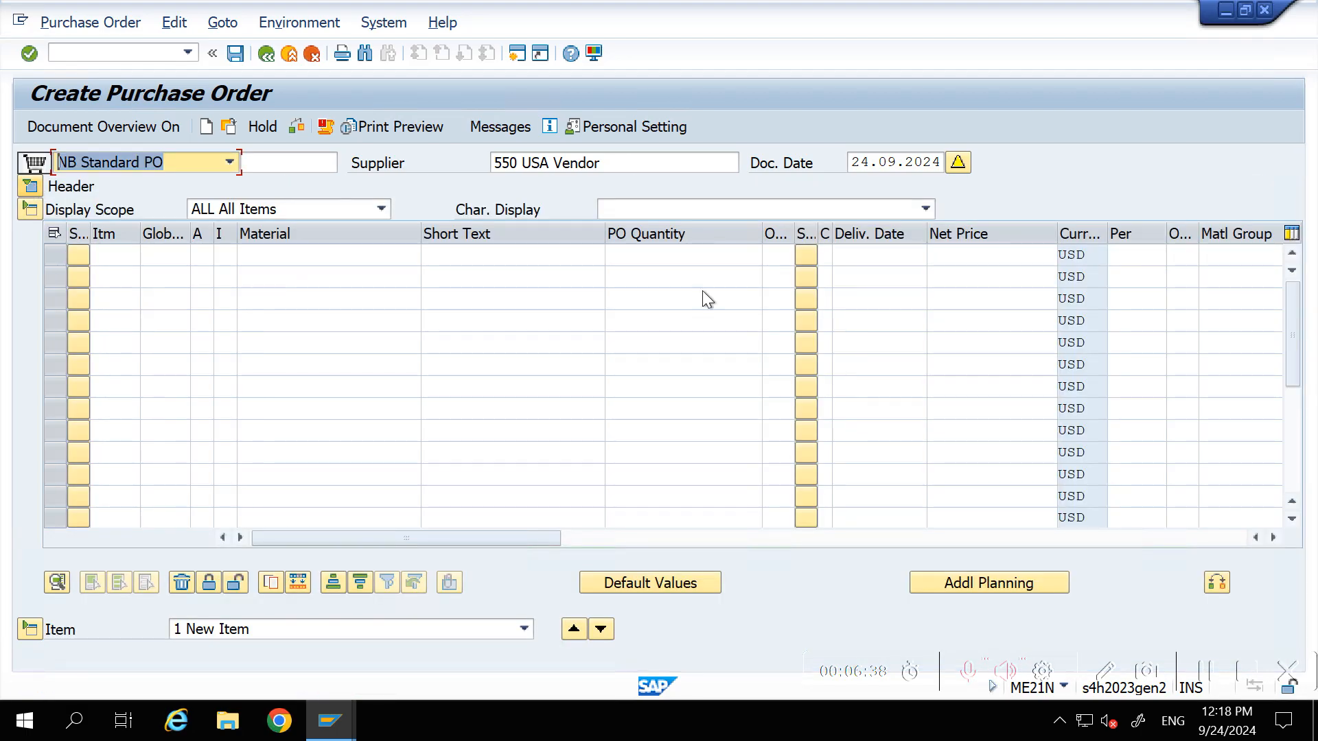
Copy the material group ANONSTOCK from Excel cell C156 and enter it as the first purchase order item's material group in SAP
{"action": "left_click", "coordinate": [1227, 256]}
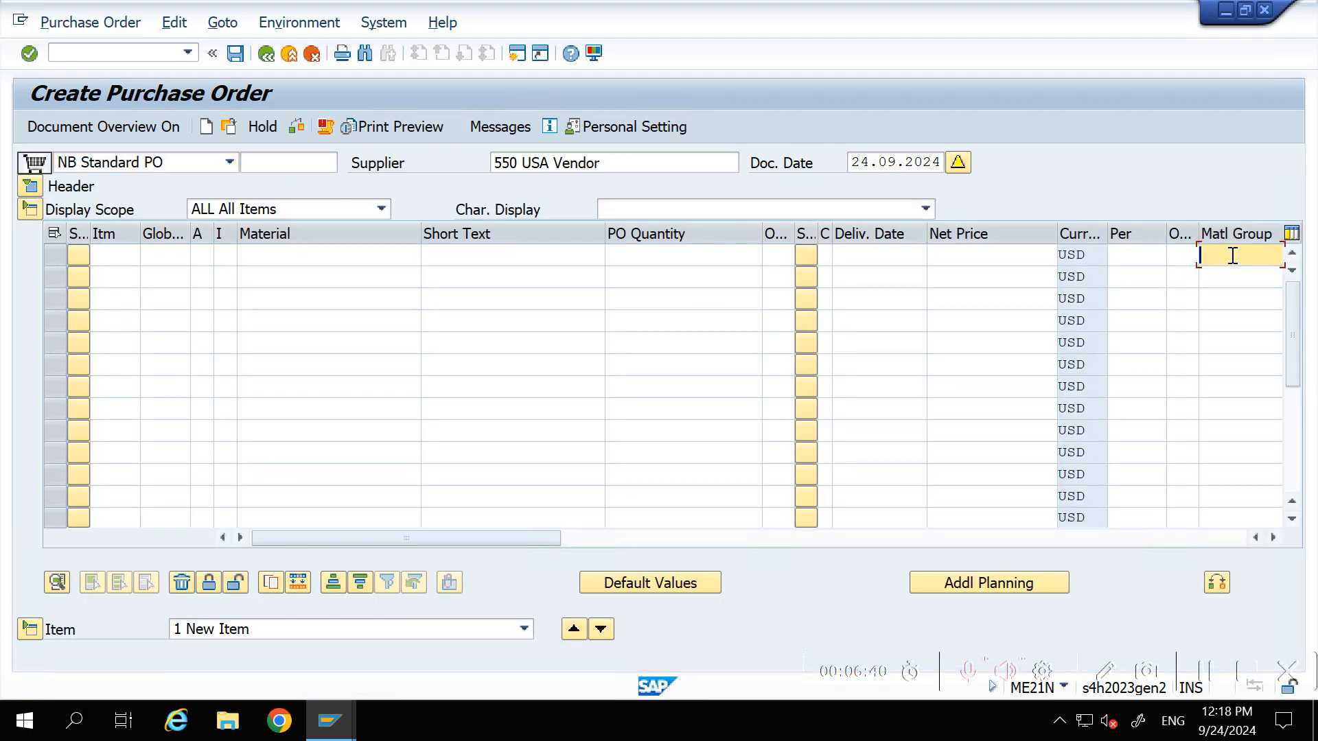
{"action": "mouse_move", "coordinate": [1220, 2]}
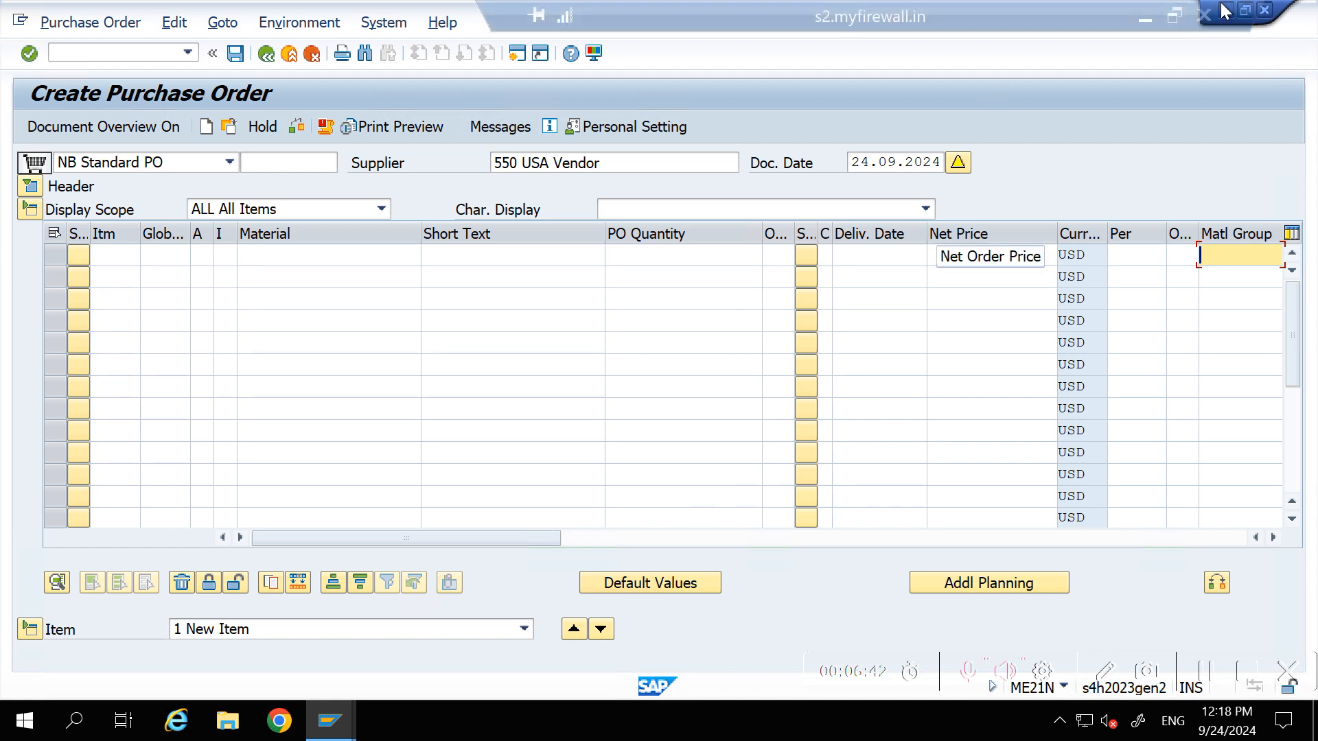
{"action": "left_click", "coordinate": [1147, 23]}
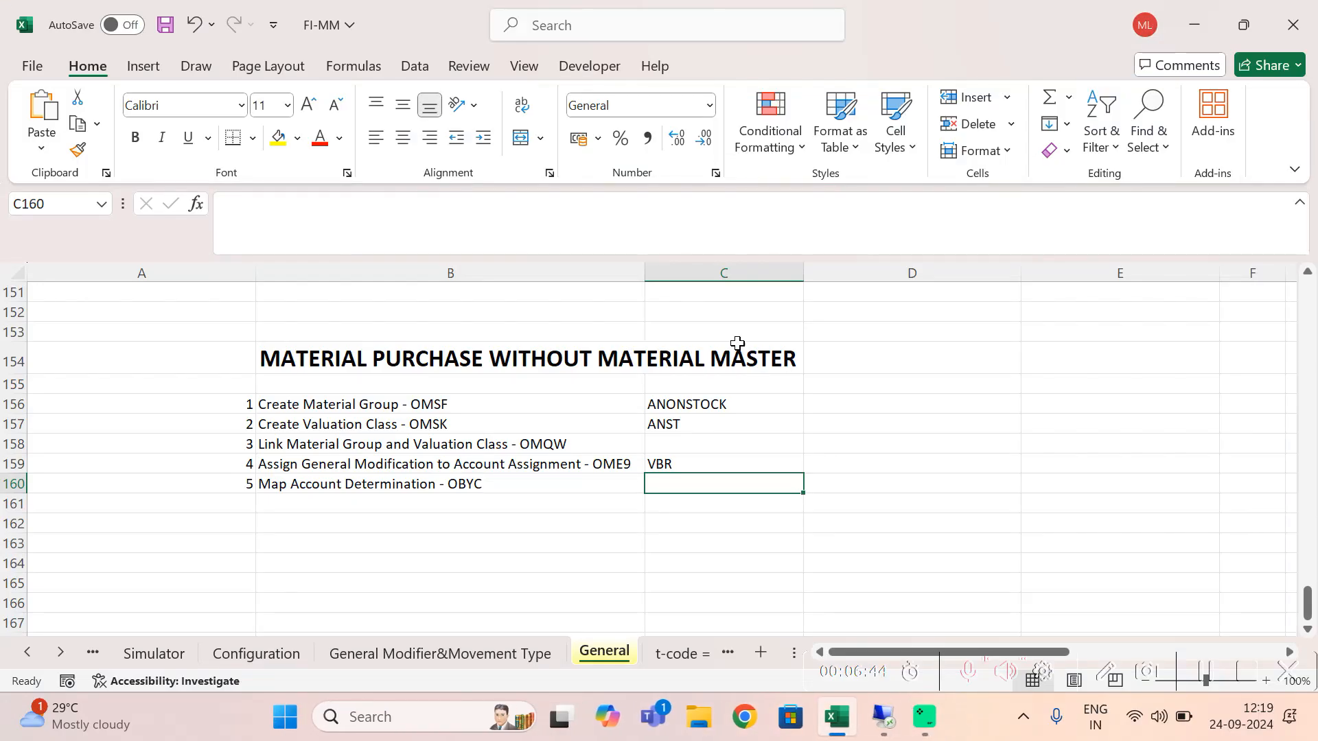
{"action": "left_click", "coordinate": [691, 405]}
{"action": "key", "text": "ctrl+c"}
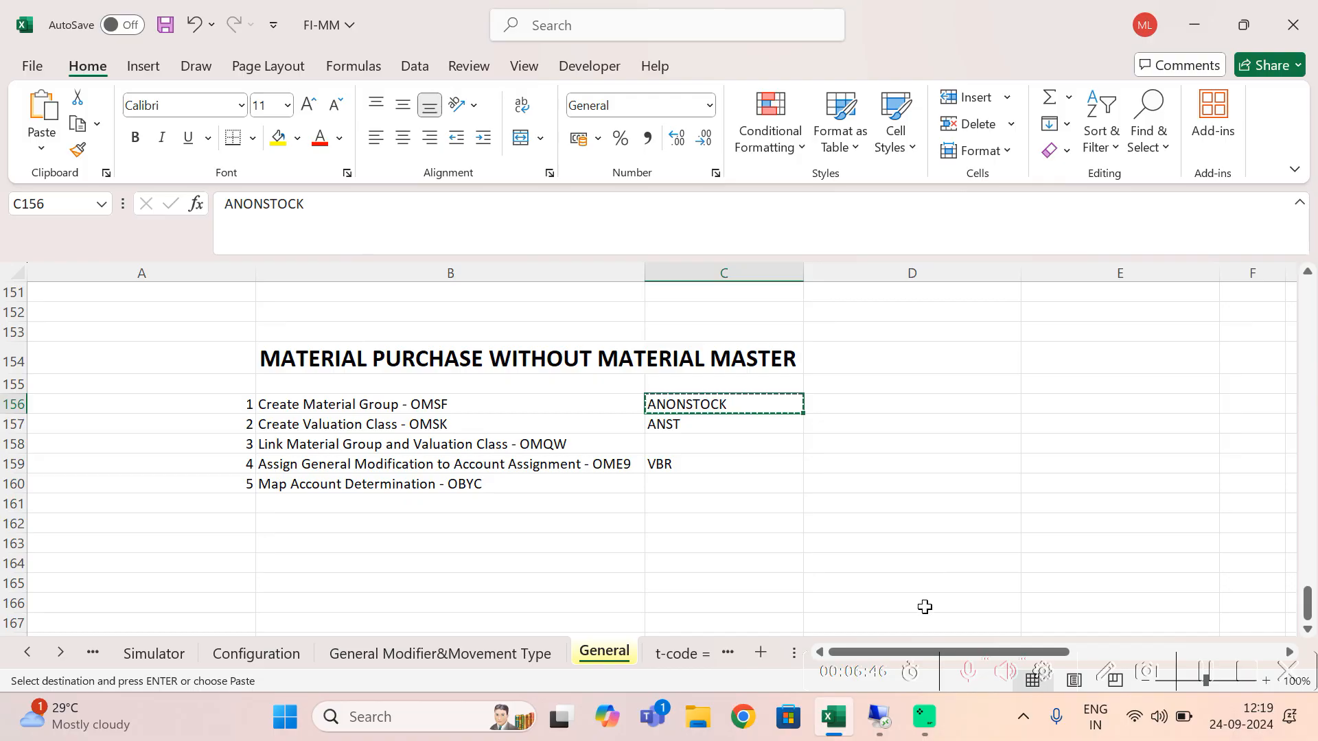
{"action": "left_click", "coordinate": [880, 716]}
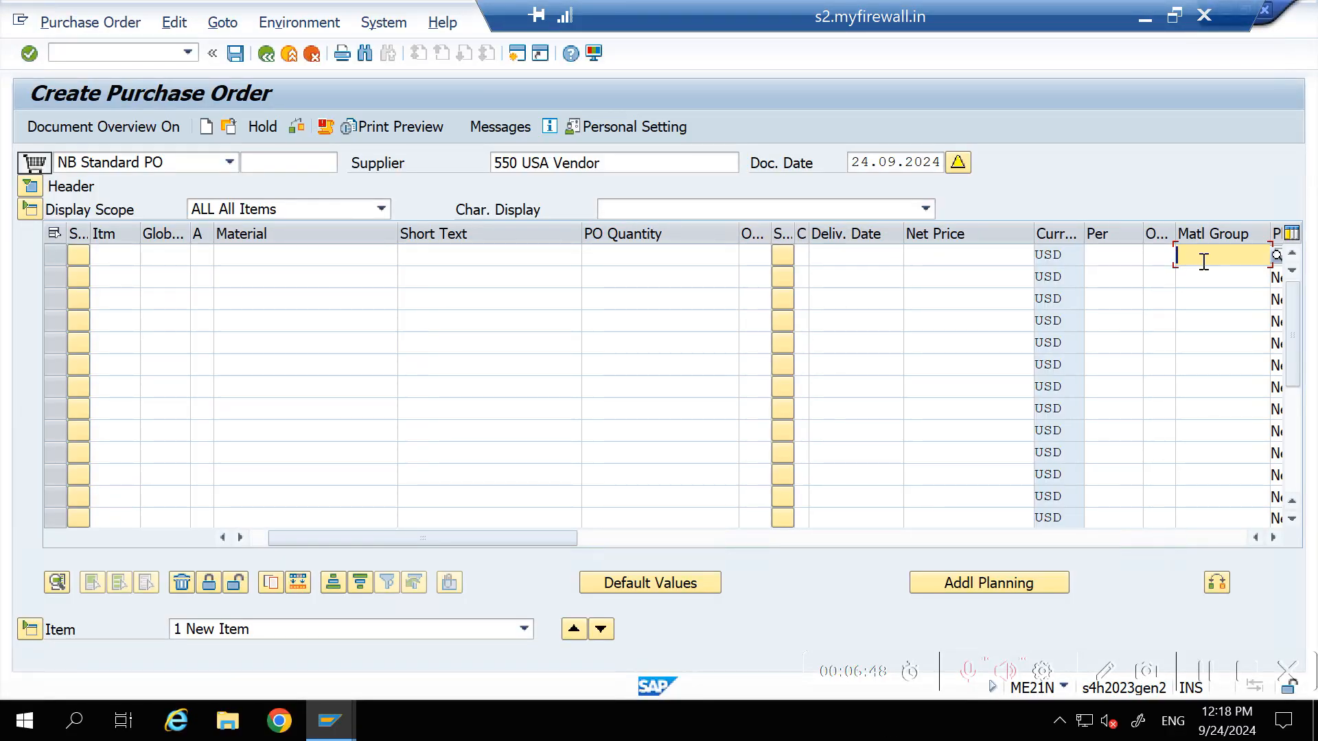
{"action": "key", "text": "ctrl+v"}
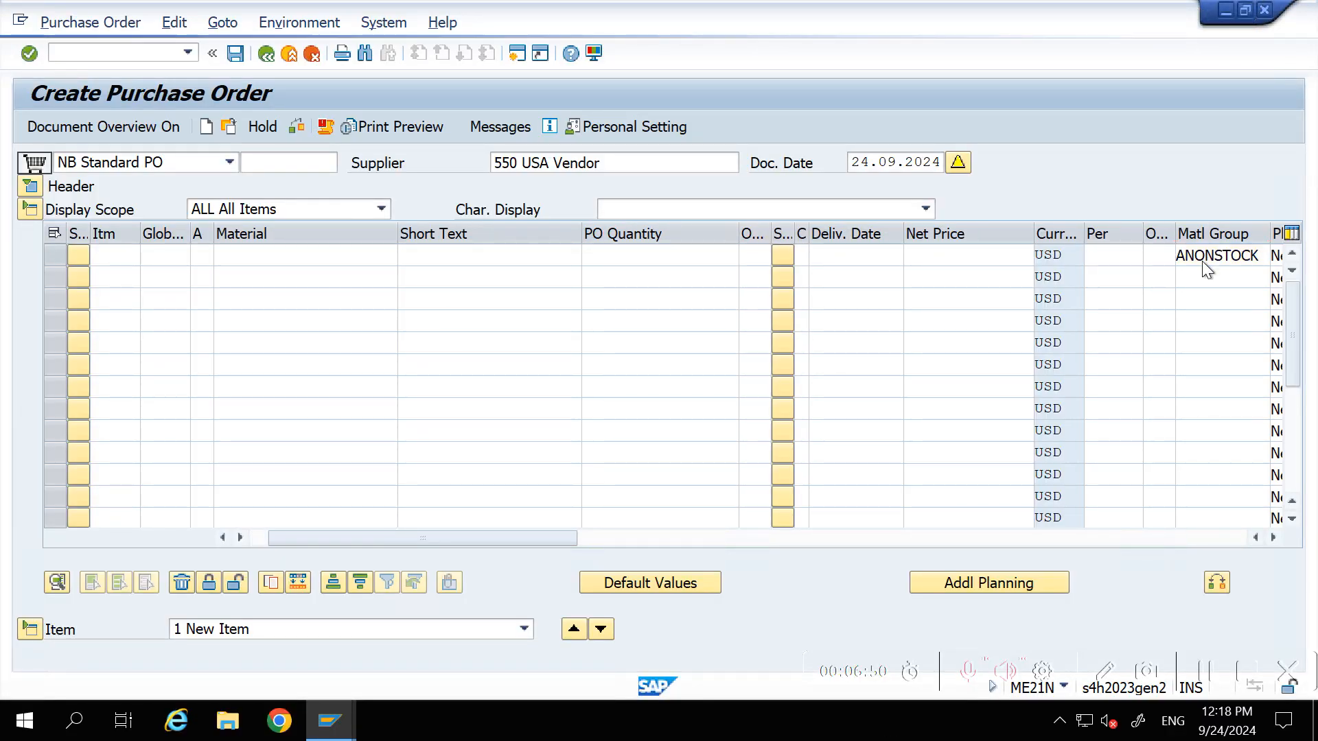
{"action": "key", "text": "Return"}
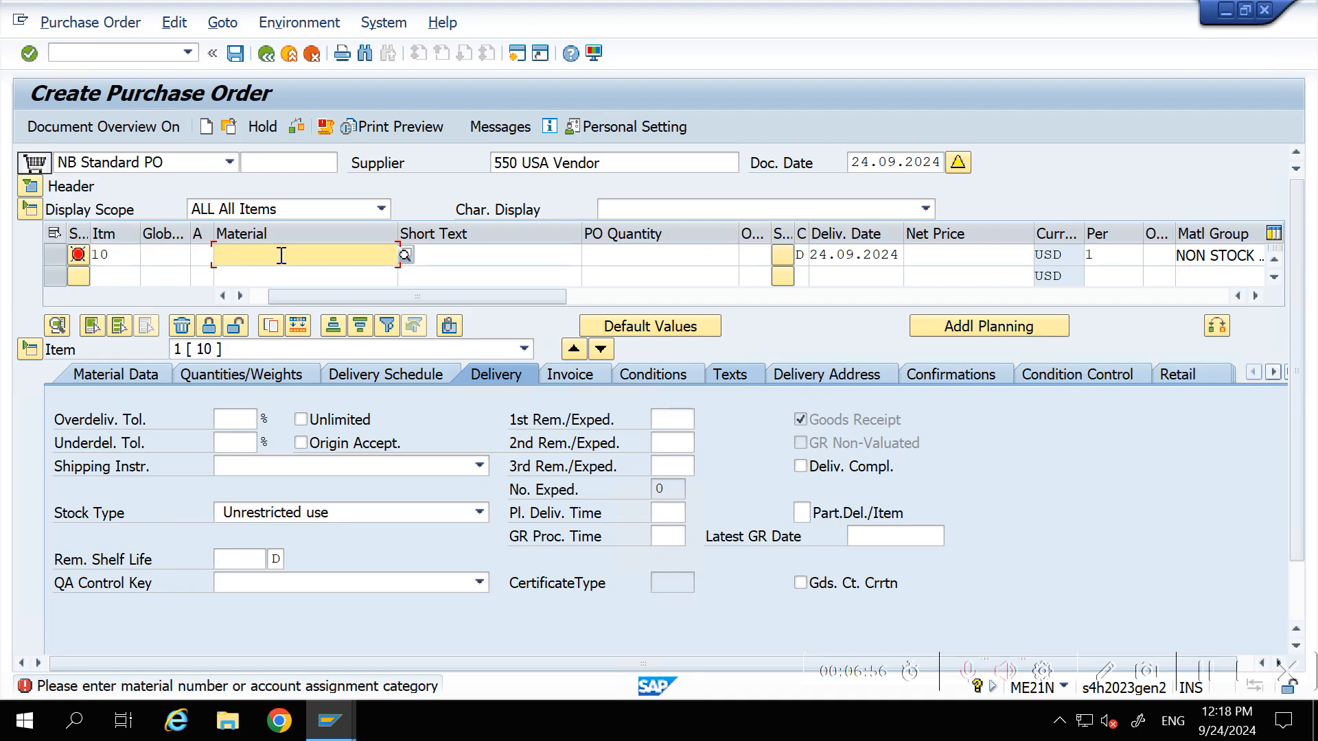
Set the account assignment category of item 10 to K, leaving its material field empty
{"action": "left_click_drag", "start_coordinate": [384, 298], "coordinate": [296, 298]}
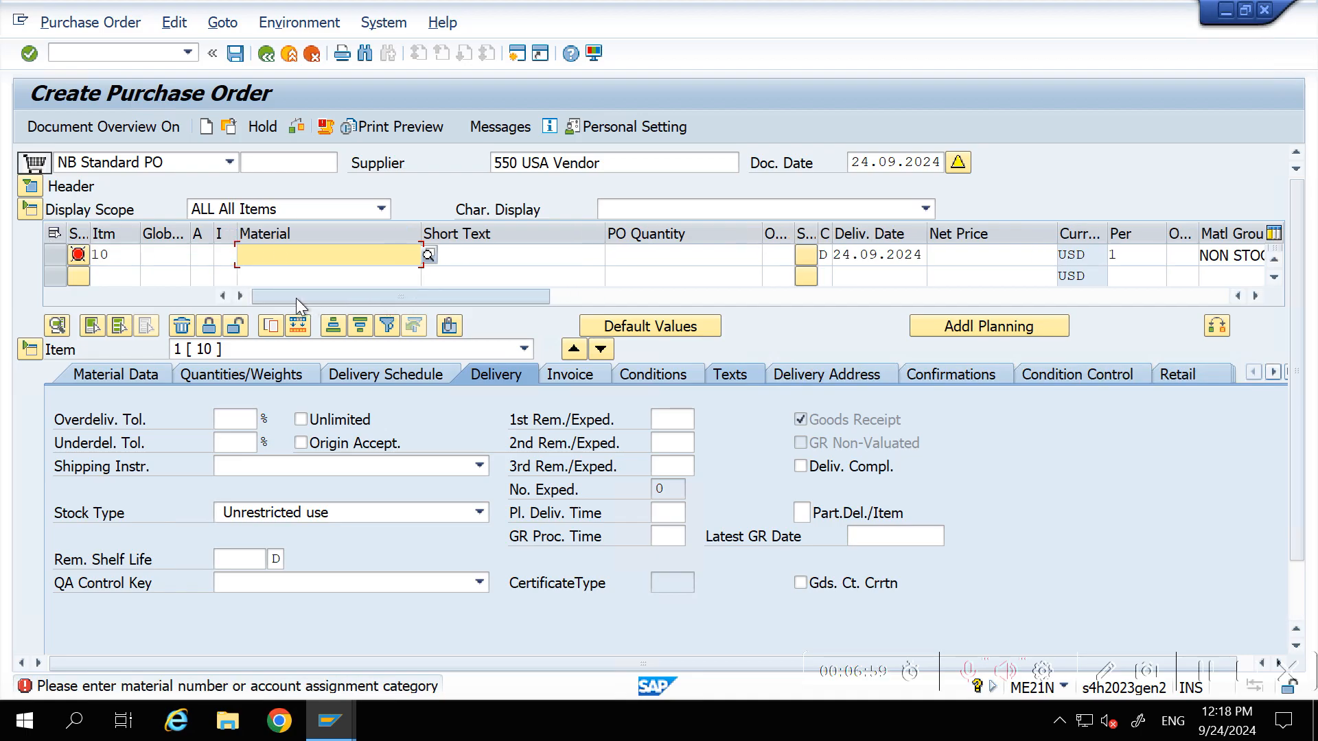
{"action": "left_click", "coordinate": [200, 255]}
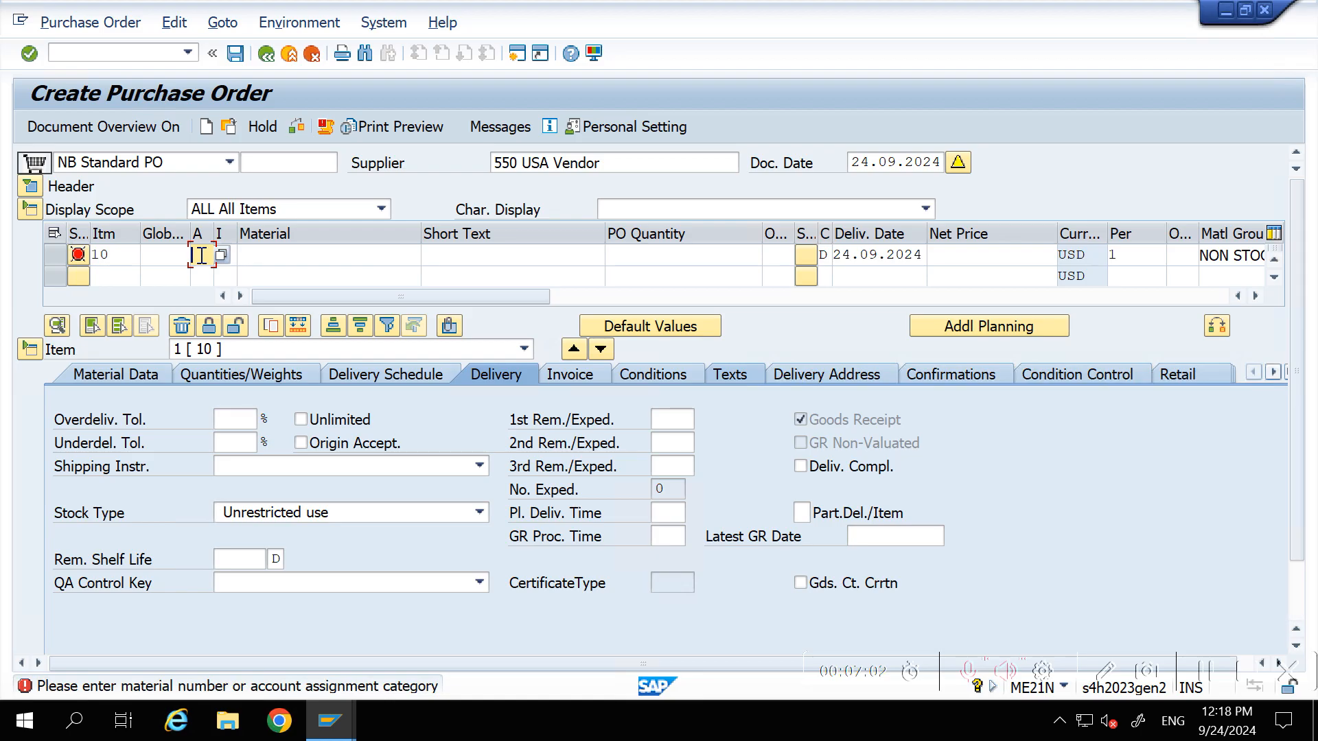
{"action": "left_click", "coordinate": [311, 256]}
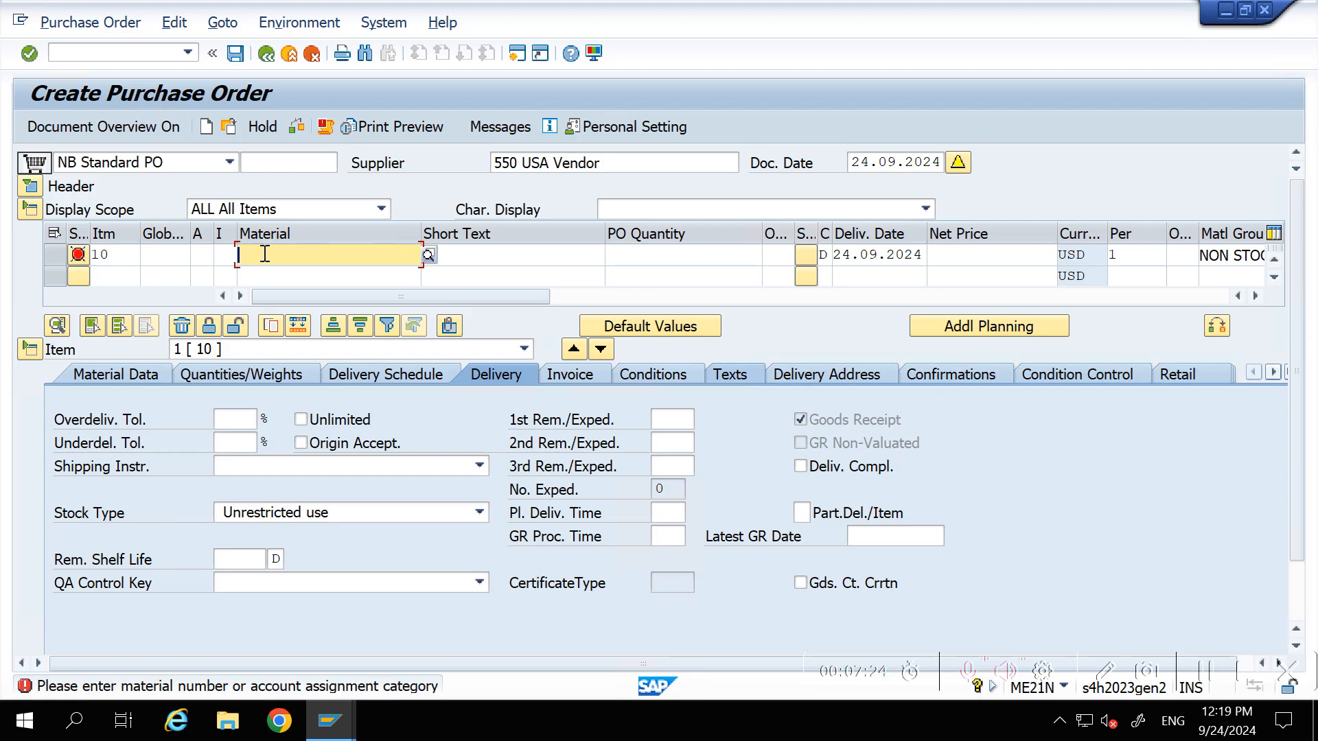
{"action": "left_click", "coordinate": [201, 254]}
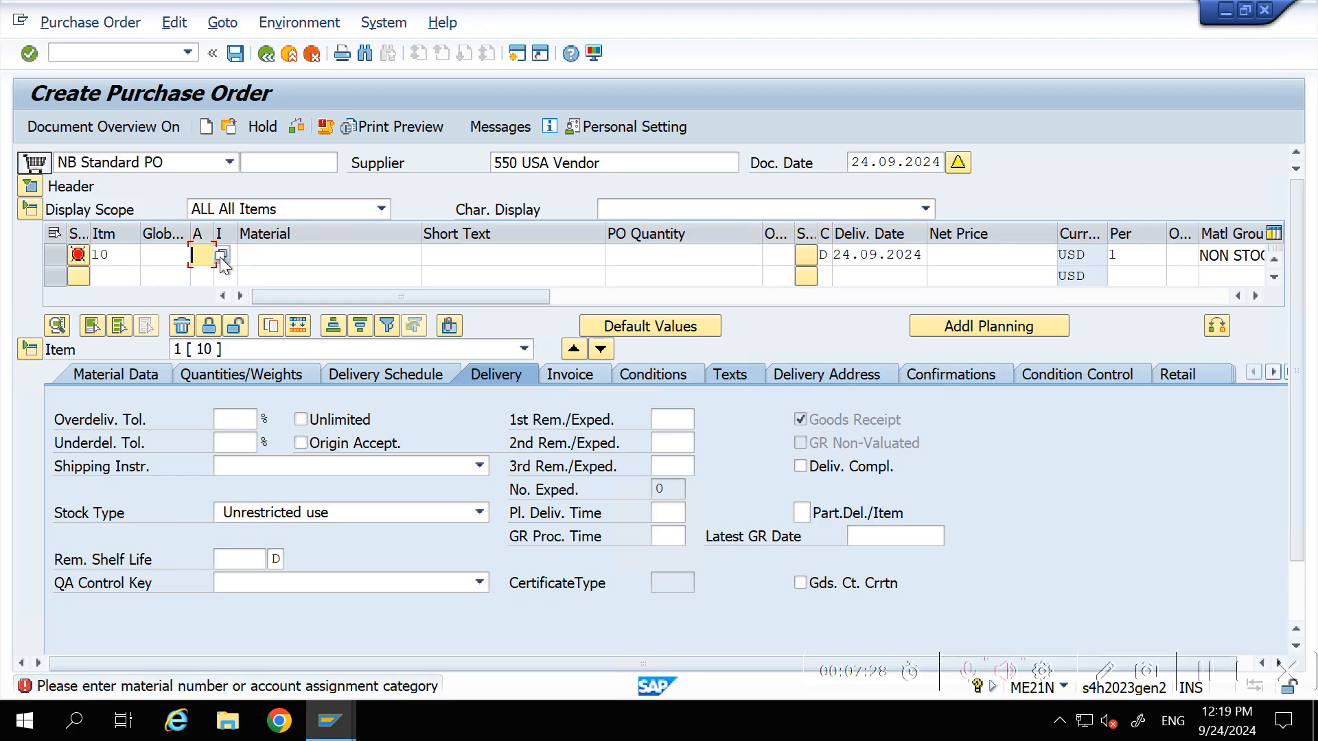
{"action": "left_click", "coordinate": [220, 256]}
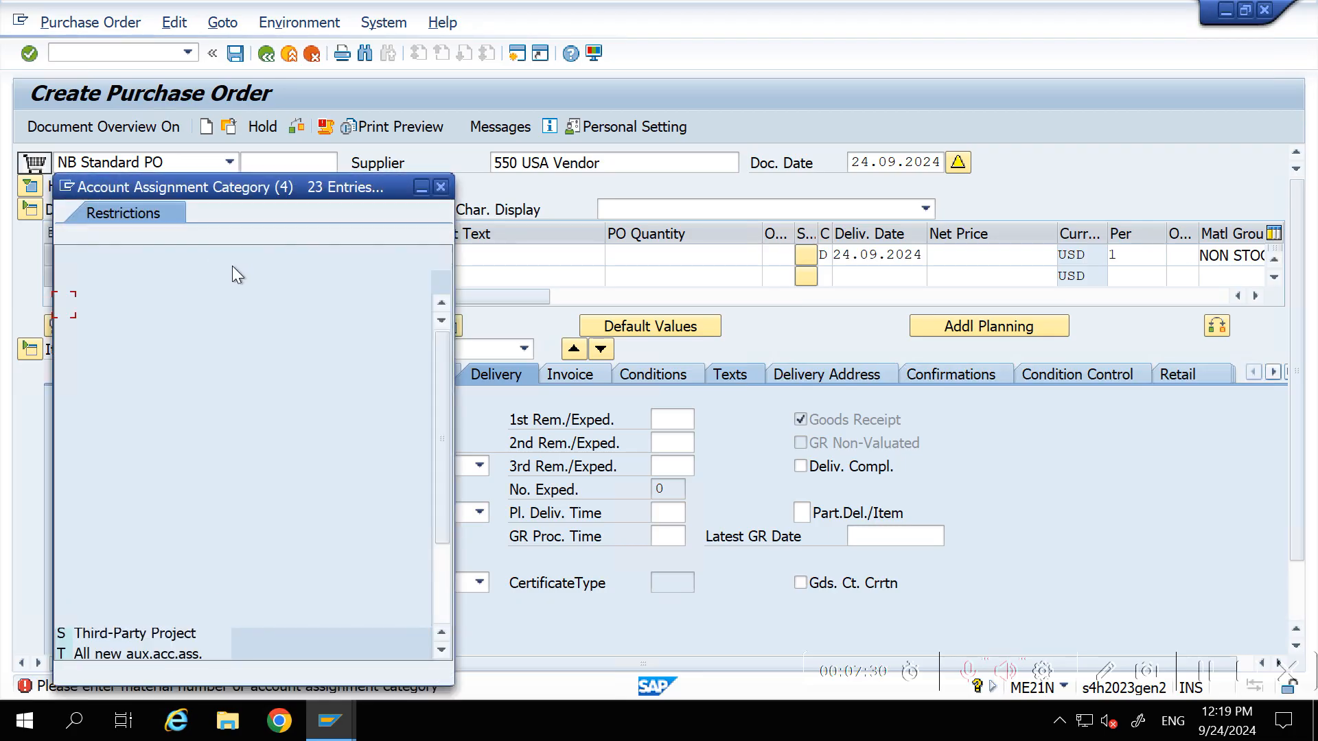
{"action": "left_click", "coordinate": [109, 510]}
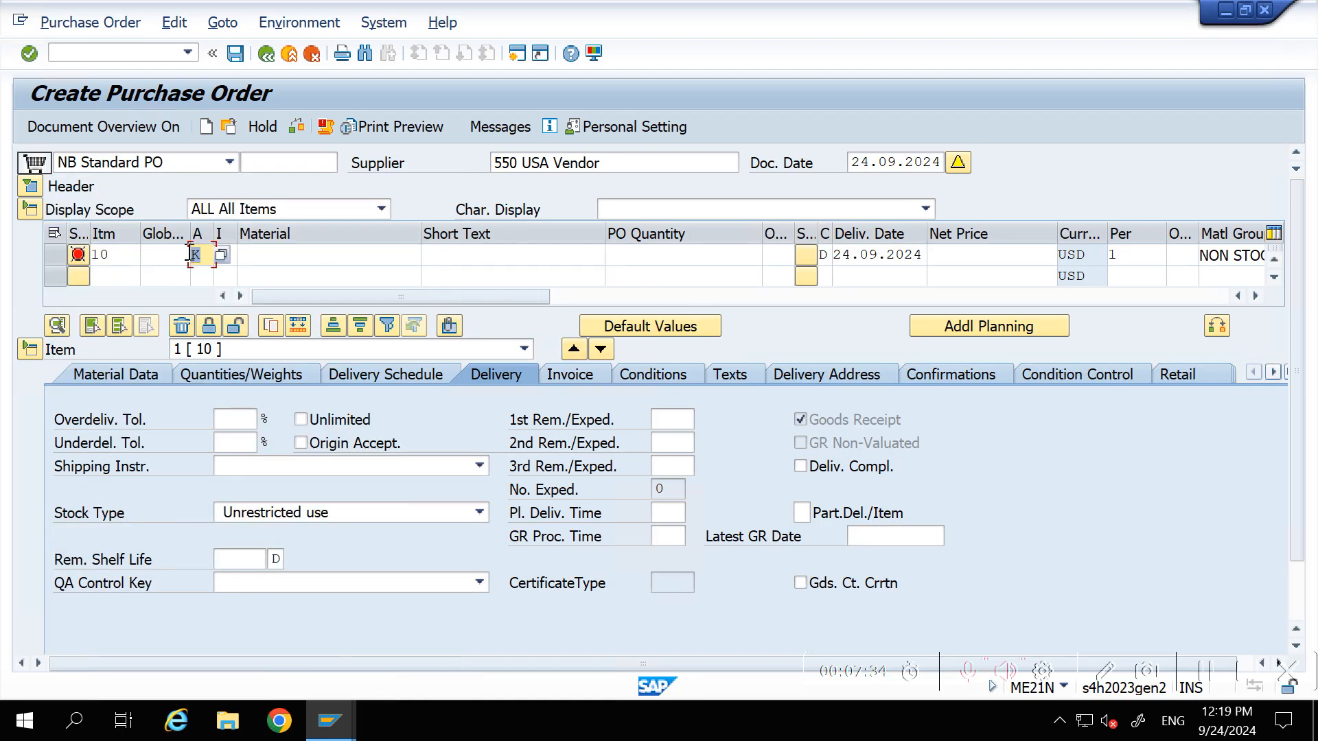
Enter the short text Office Supplies and a PO quantity of 1 for item 10
{"action": "left_click", "coordinate": [467, 255]}
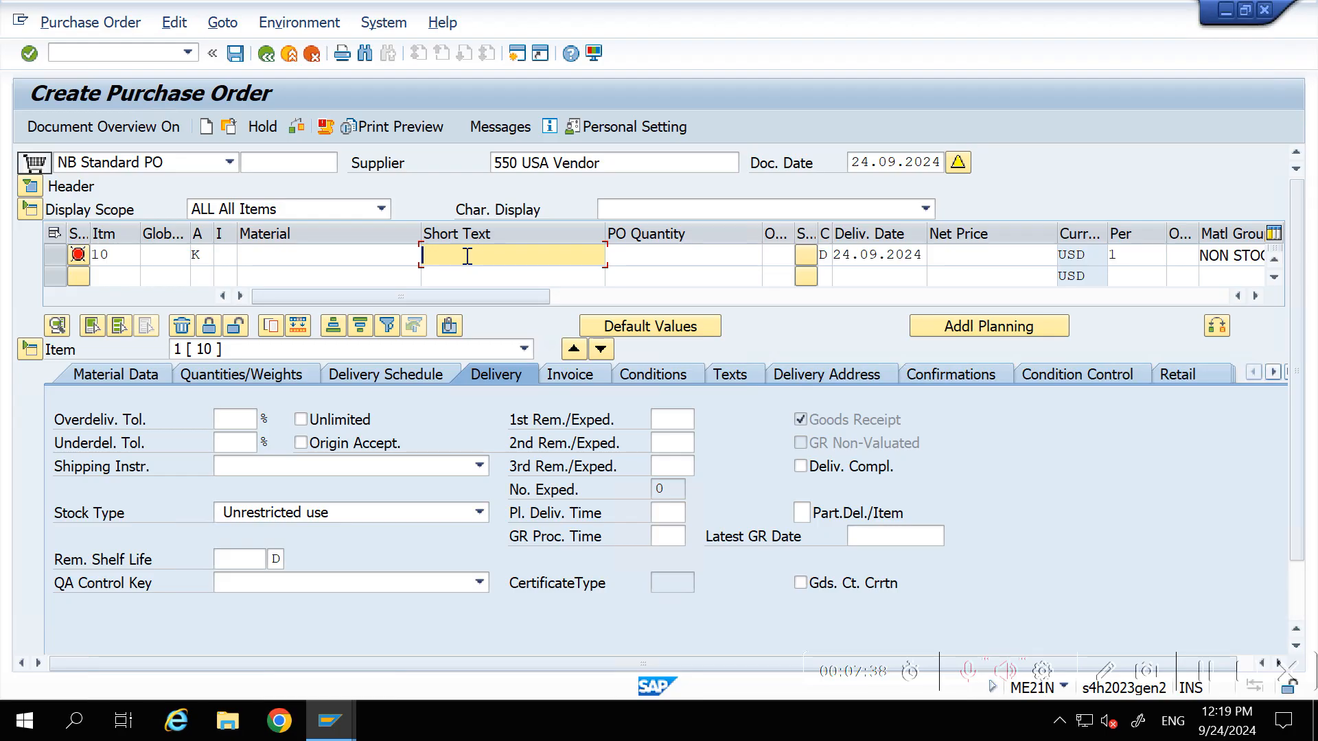
{"action": "type", "text": "Office Supplies"}
{"action": "left_click", "coordinate": [736, 261]}
{"action": "type", "text": "1"}
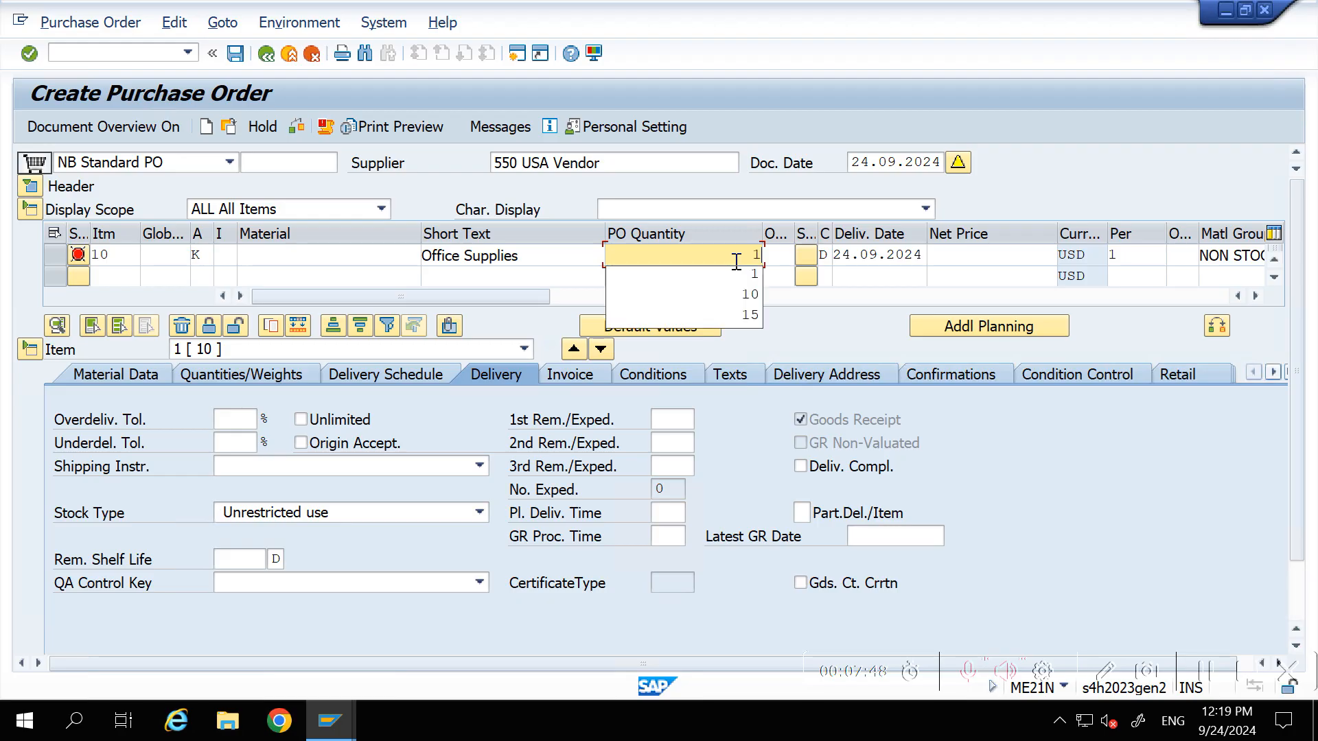
Set item 10's net price to 1000 USD and its order unit to EA
{"action": "left_click", "coordinate": [977, 260]}
{"action": "type", "text": "1000"}
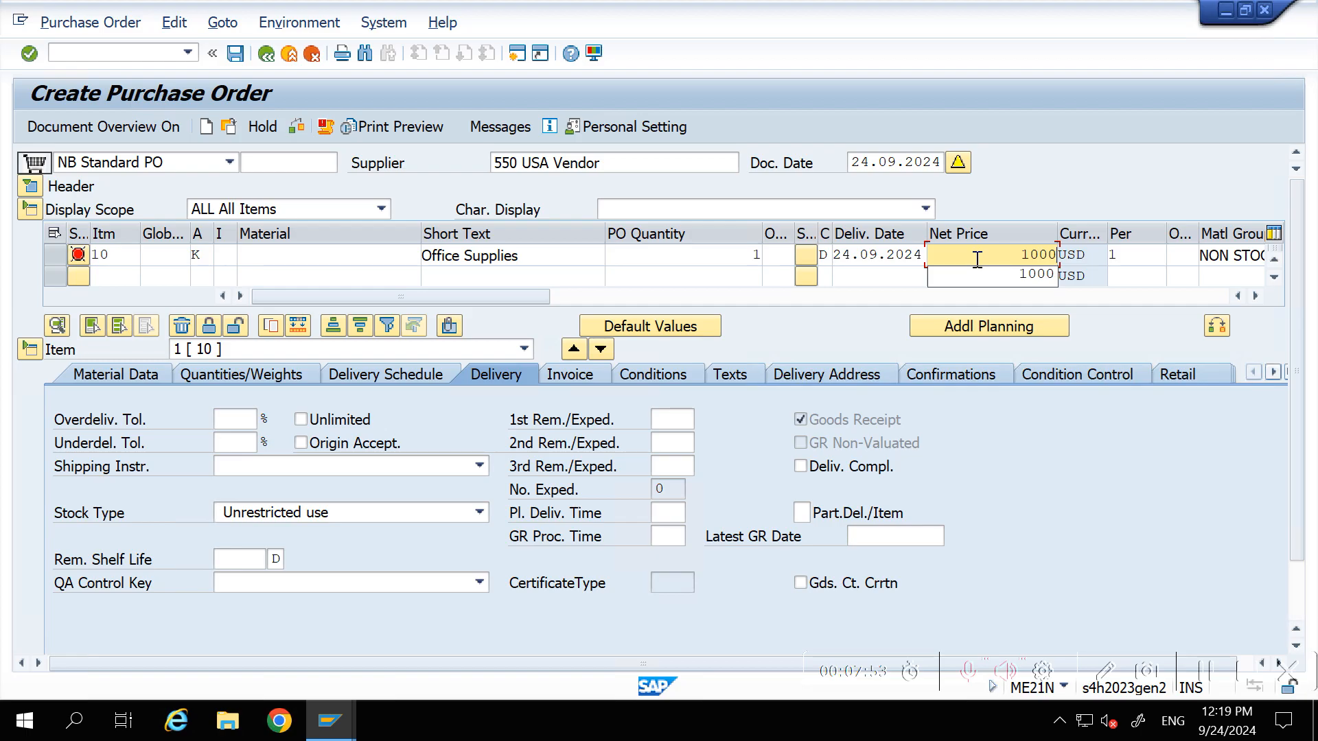
{"action": "key", "text": "Return"}
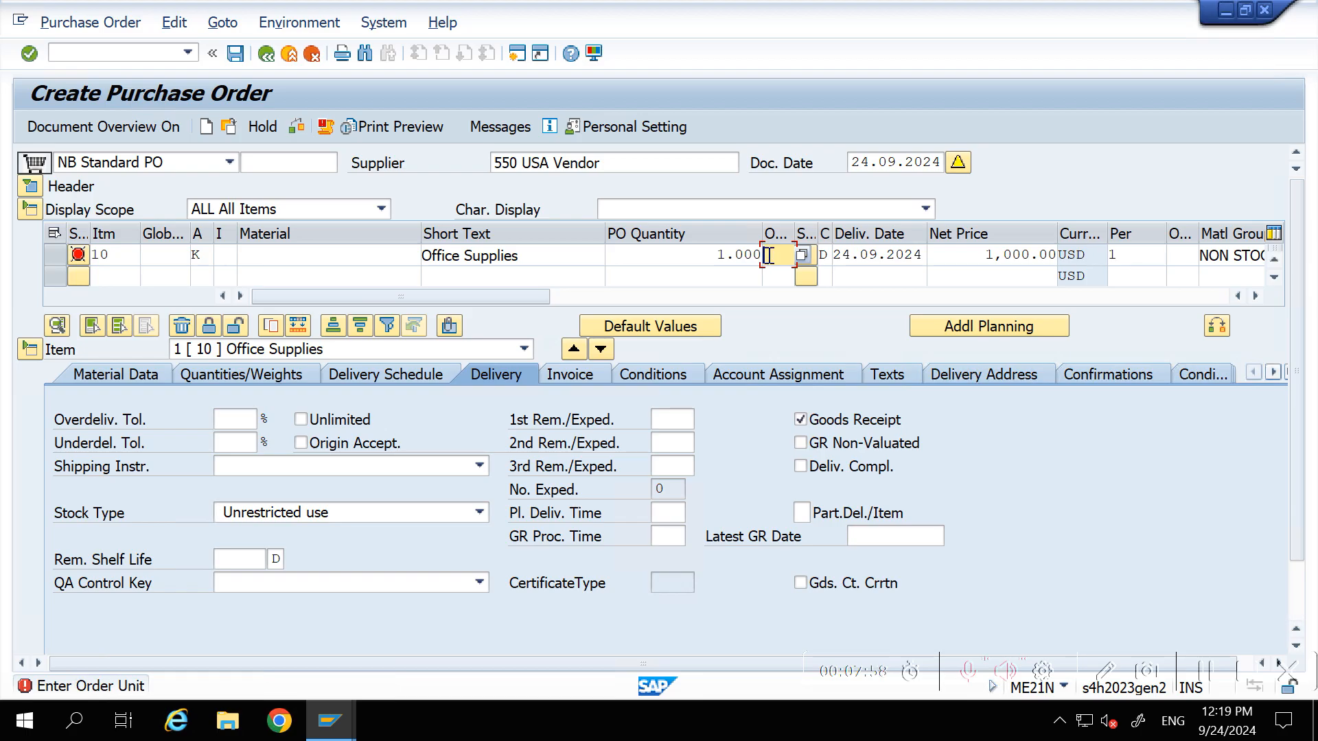
{"action": "type", "text": "EA"}
{"action": "key", "text": "Return"}
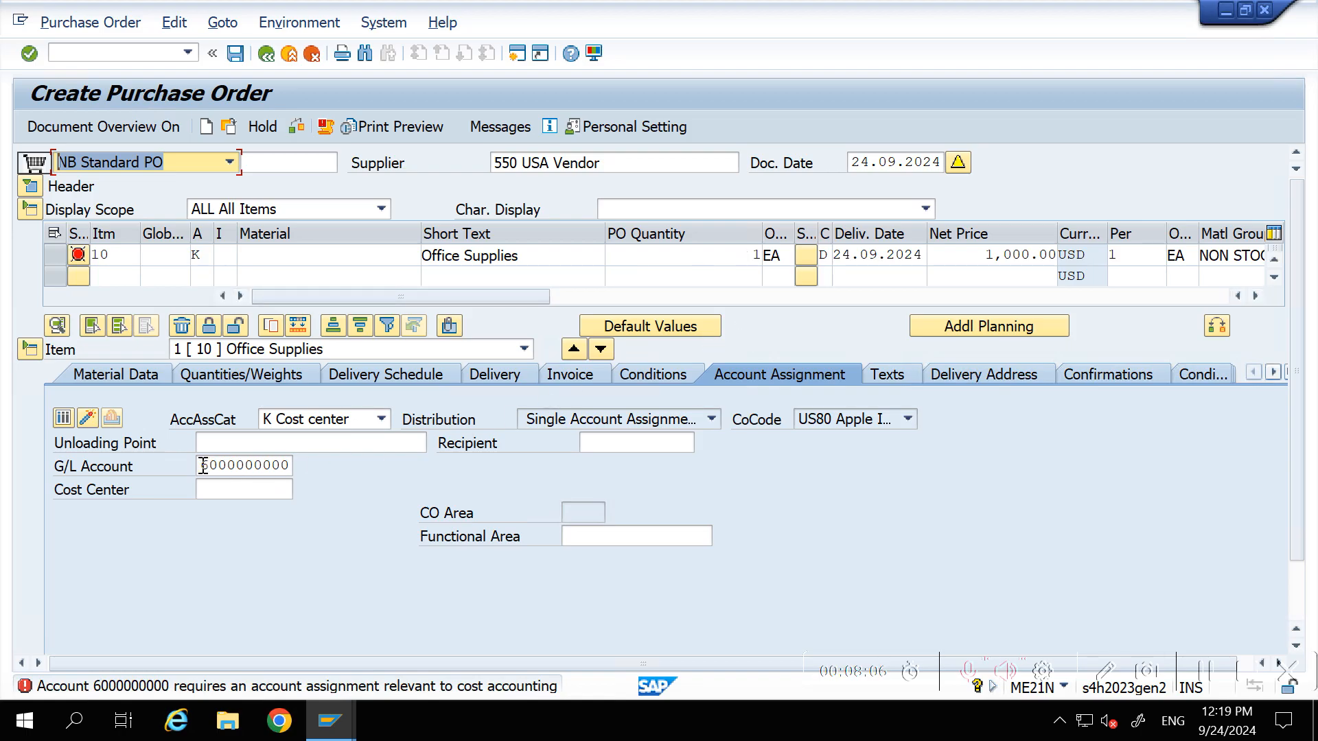
Clear item 10's G/L account and have the system determine it again
{"action": "left_click_drag", "start_coordinate": [203, 466], "coordinate": [295, 467]}
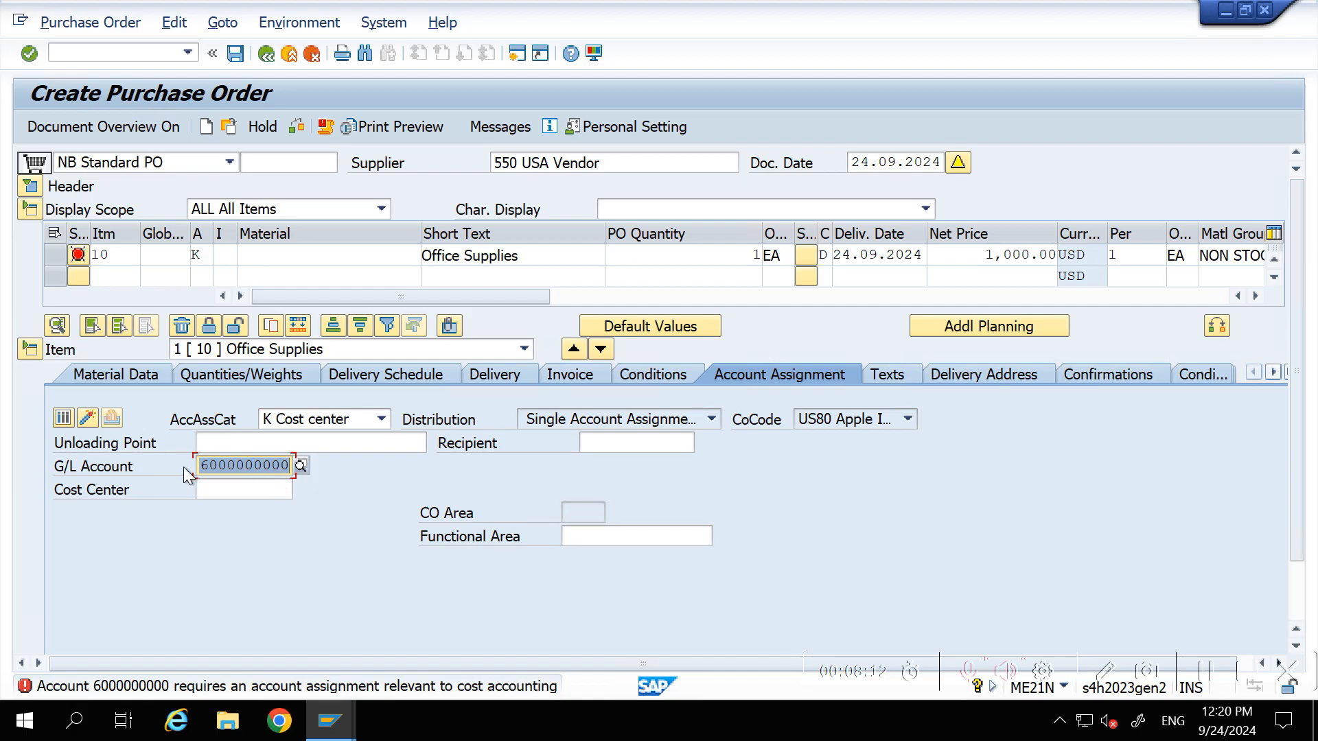
{"action": "key", "text": "Delete"}
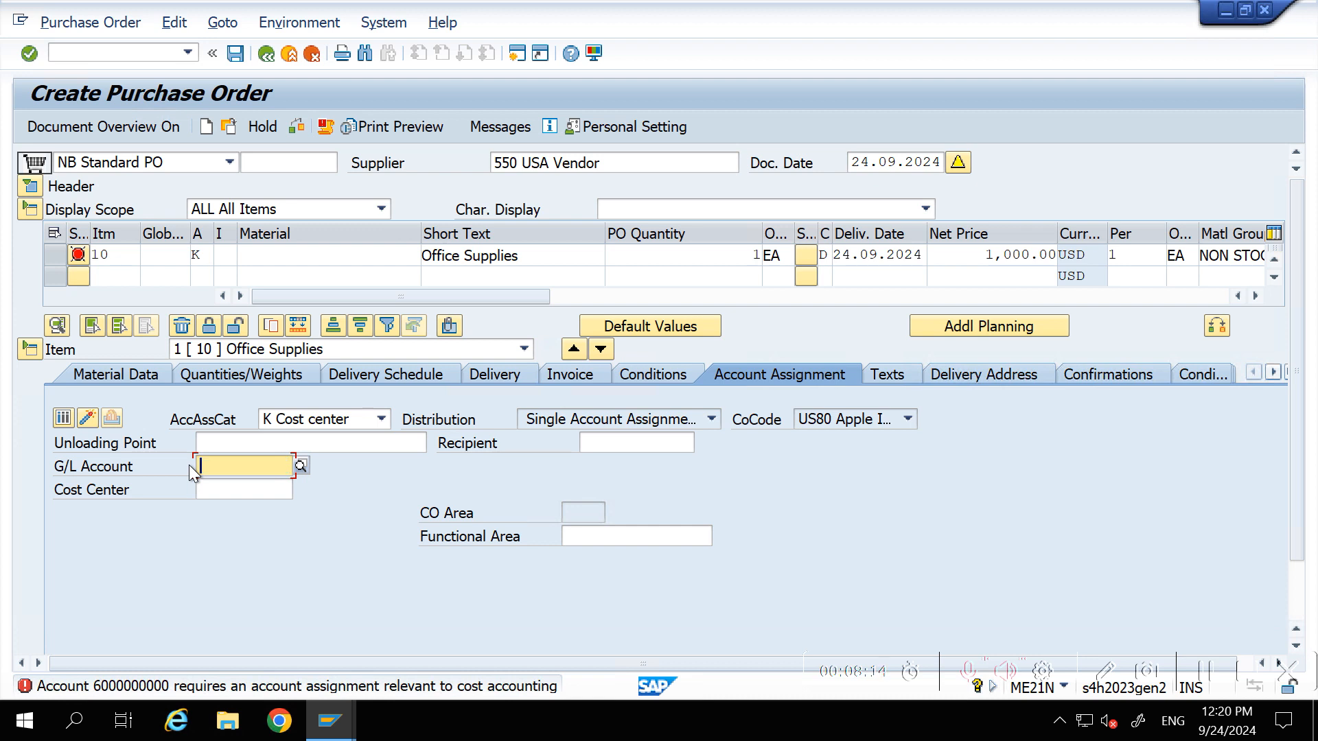
{"action": "key", "text": "Return"}
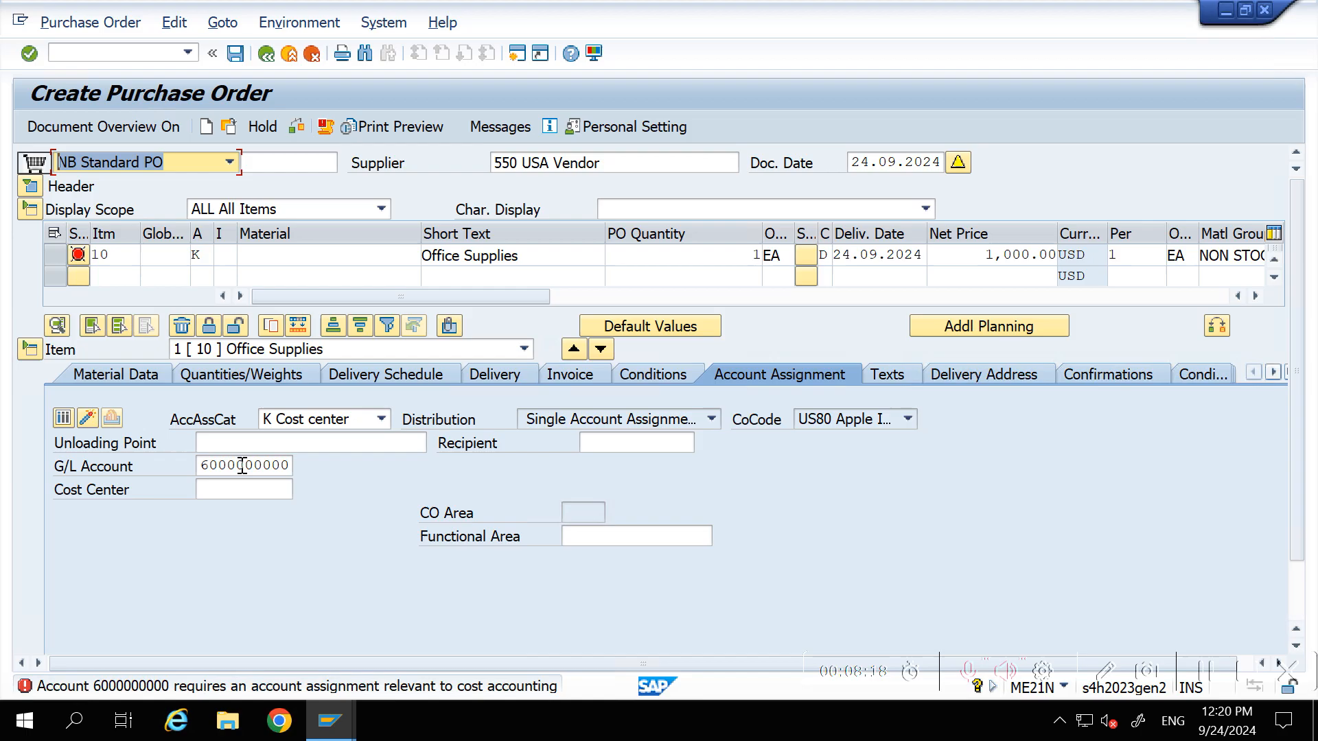
Assign cost center US80MB1101 to item 10 and accept the delivery date
{"action": "left_click", "coordinate": [237, 487]}
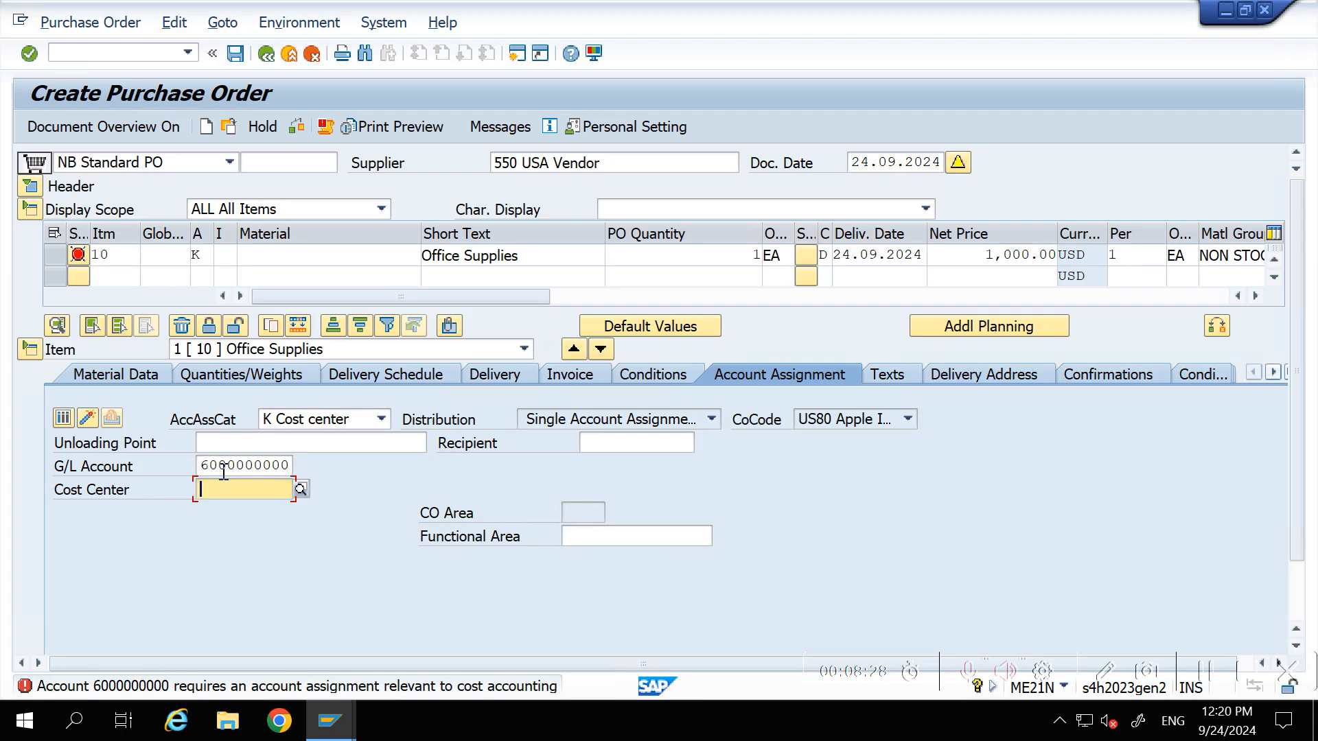
{"action": "key", "text": "Down"}
{"action": "key", "text": "Return"}
{"action": "key", "text": "Return"}
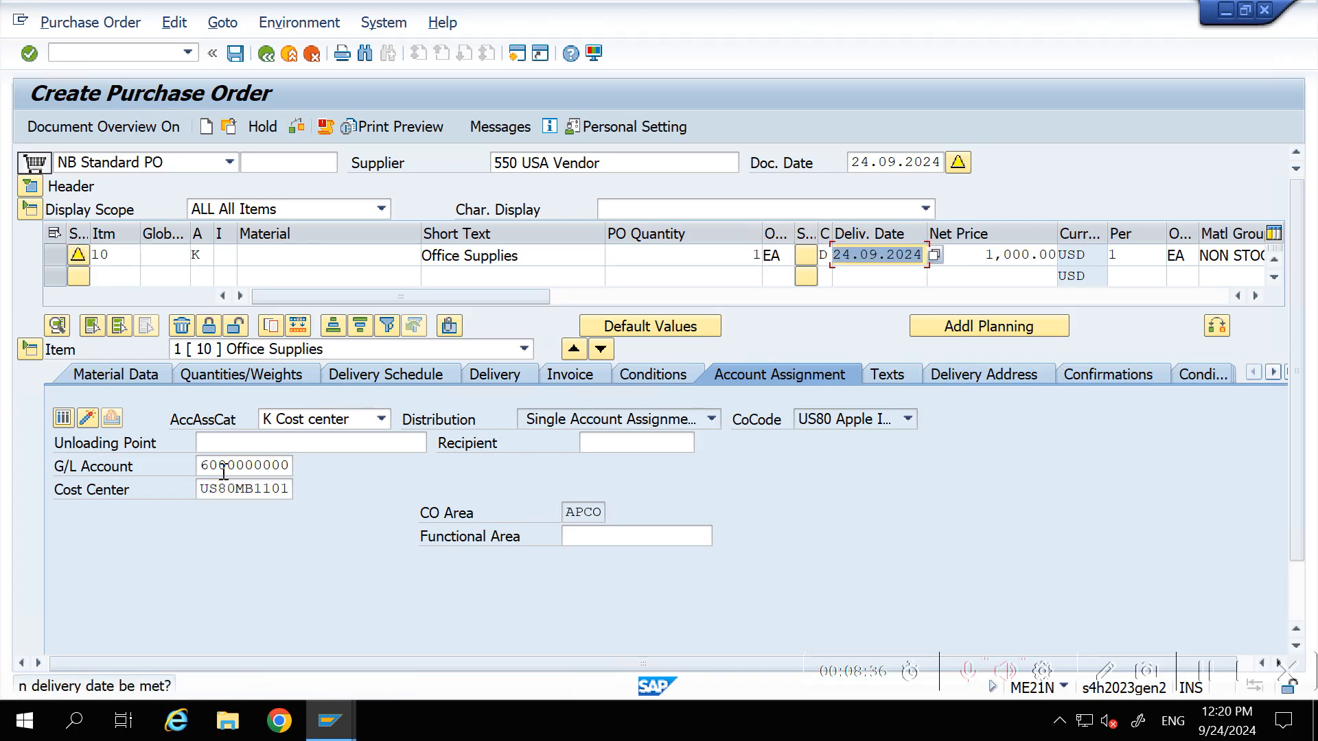
Review item 10's account assignment category, cost center and G/L account, and save the purchase order
{"action": "left_click", "coordinate": [204, 254]}
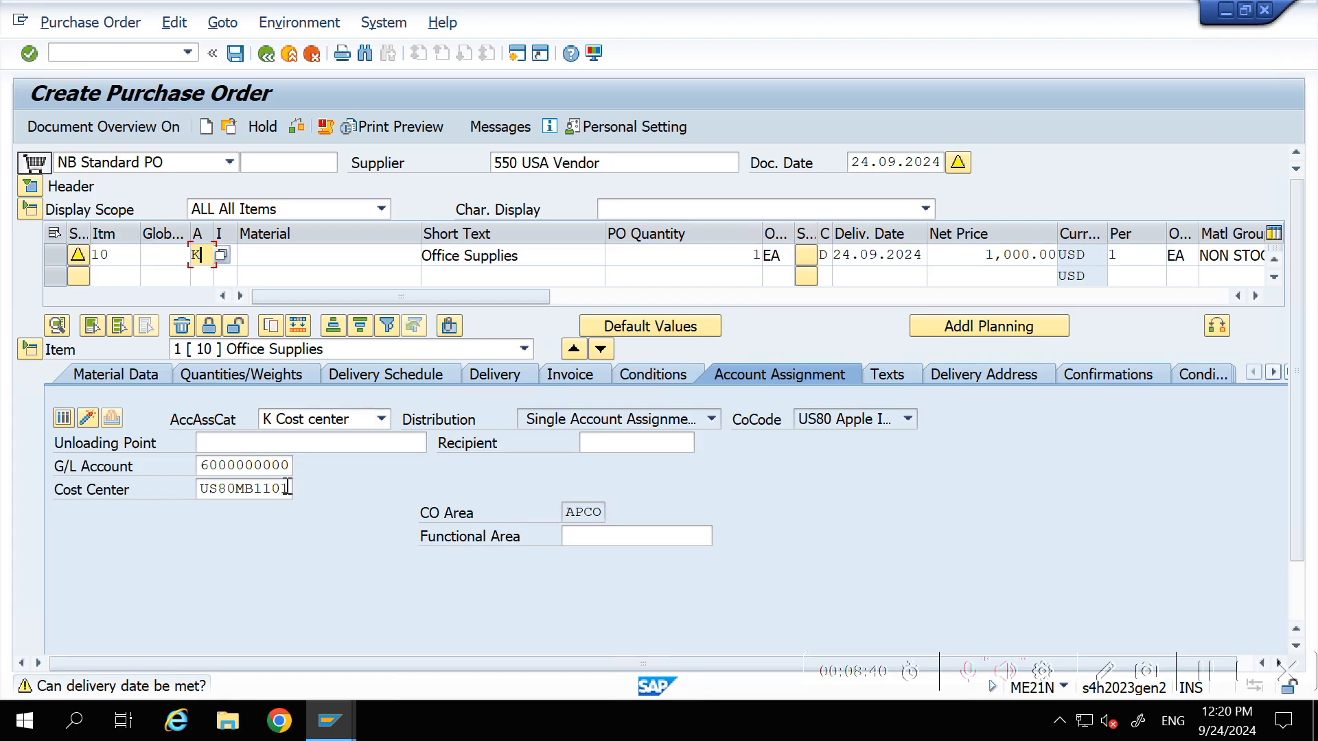
{"action": "double_click", "coordinate": [237, 490]}
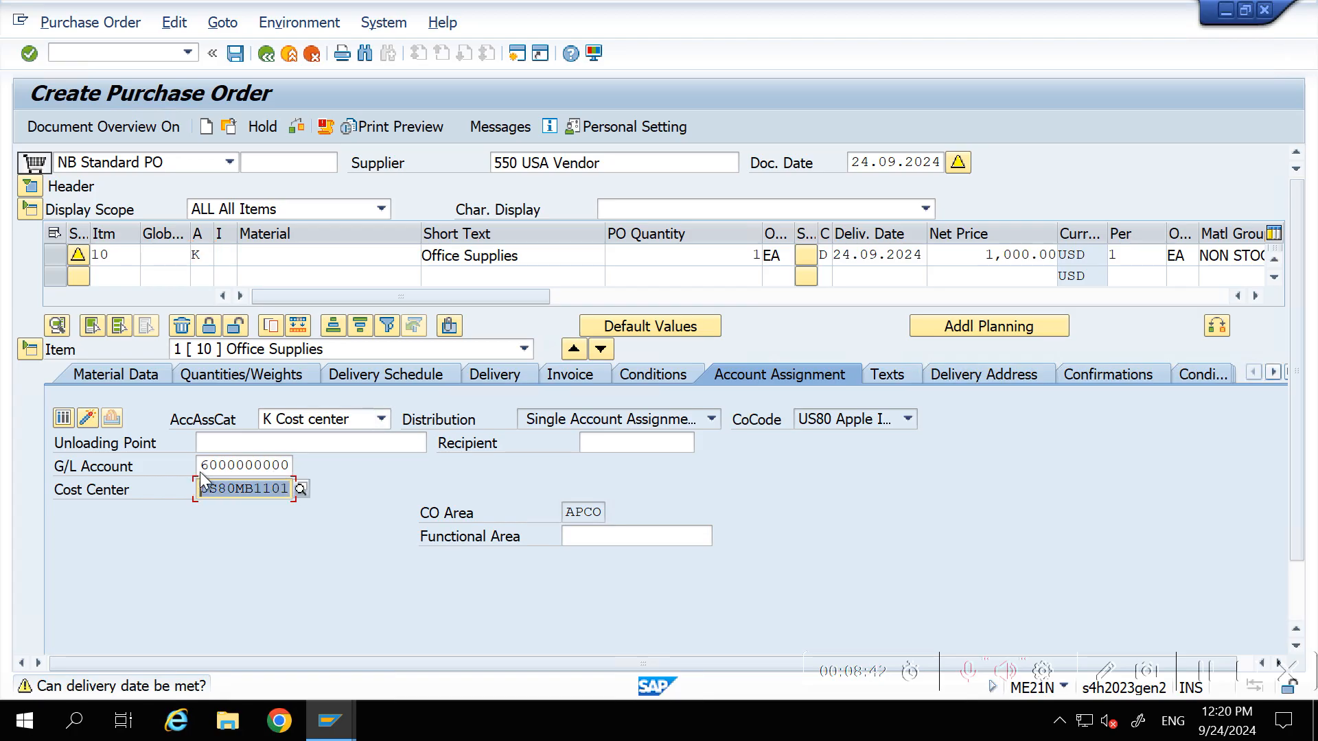
{"action": "left_click_drag", "start_coordinate": [204, 466], "coordinate": [290, 466]}
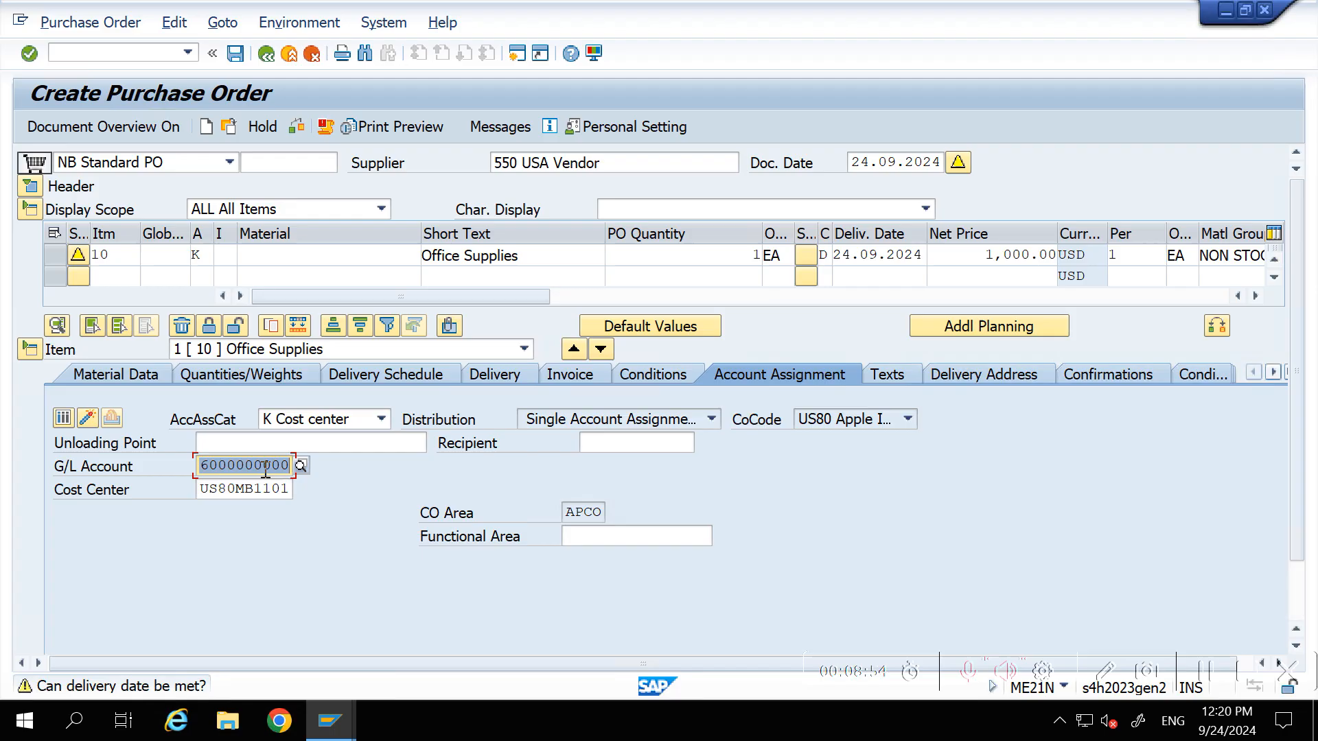
{"action": "left_click", "coordinate": [235, 53]}
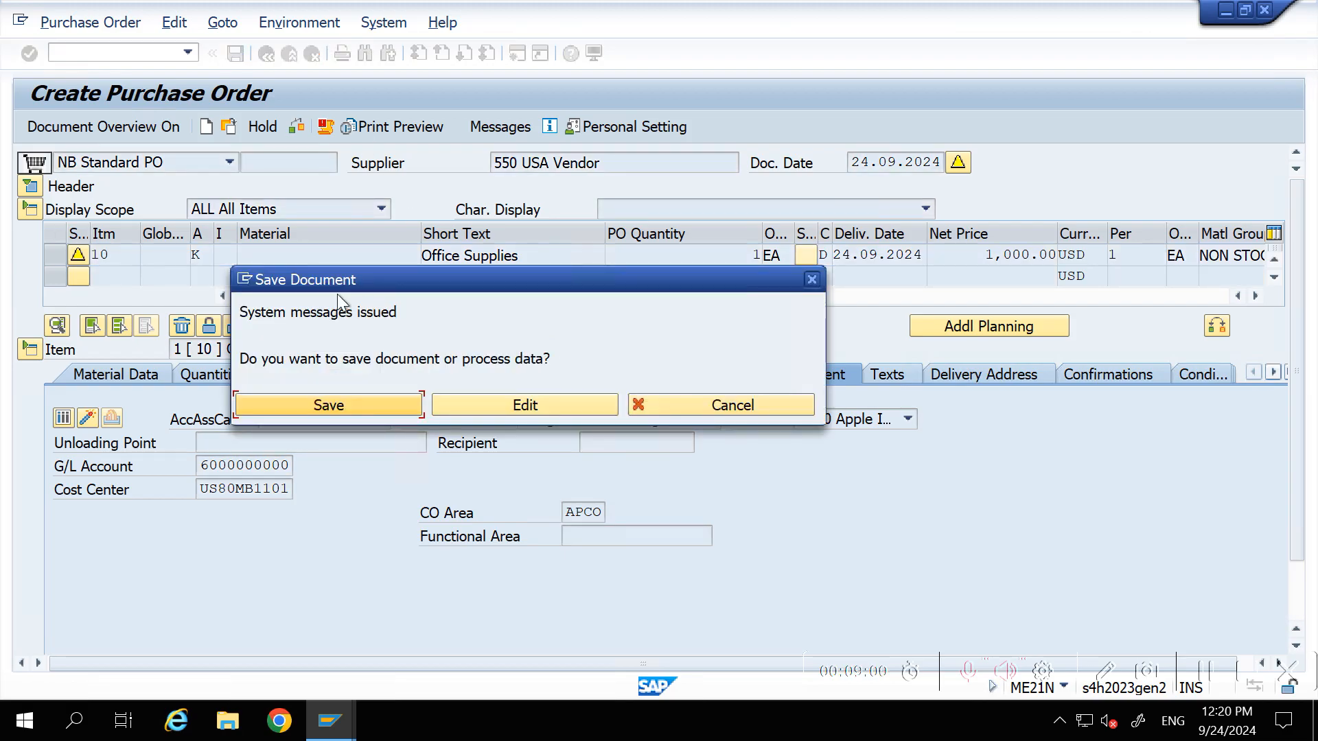
{"action": "left_click", "coordinate": [327, 398]}
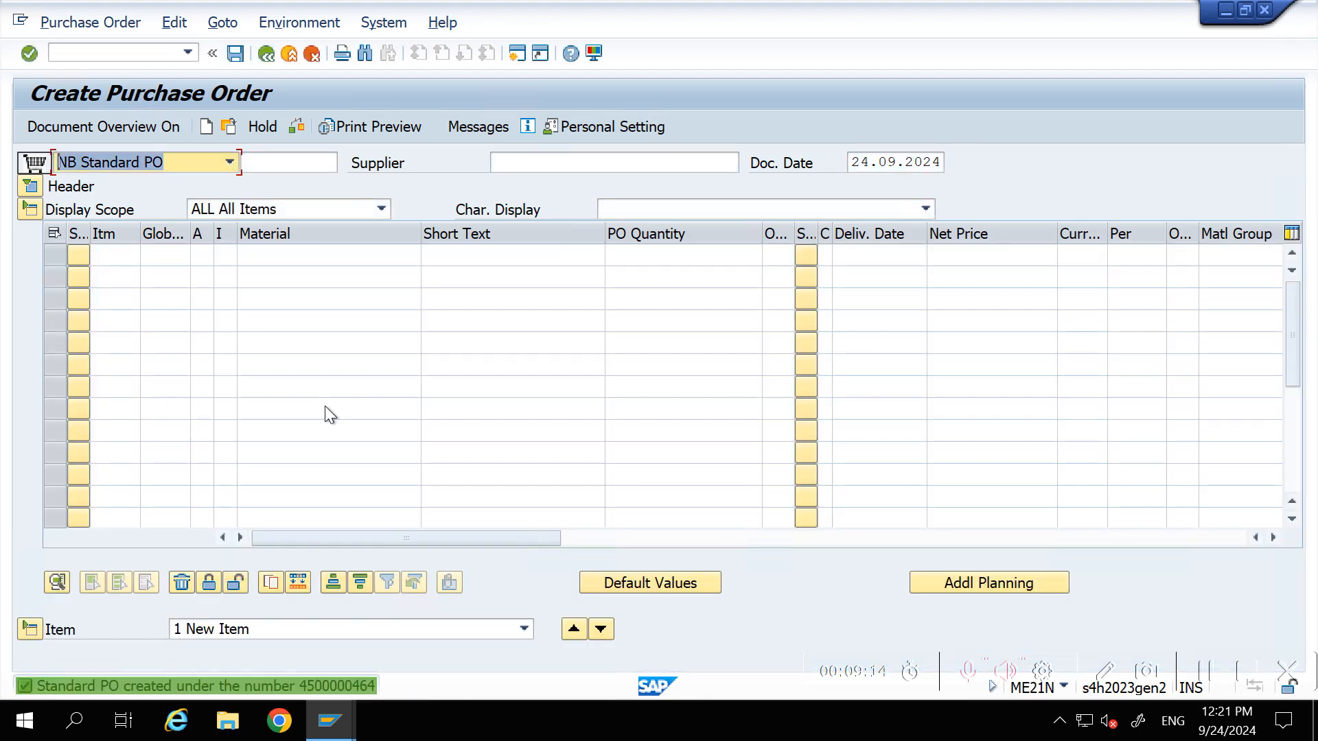
Copy the new purchase order number from the details of the creation message
{"action": "left_click", "coordinate": [339, 691]}
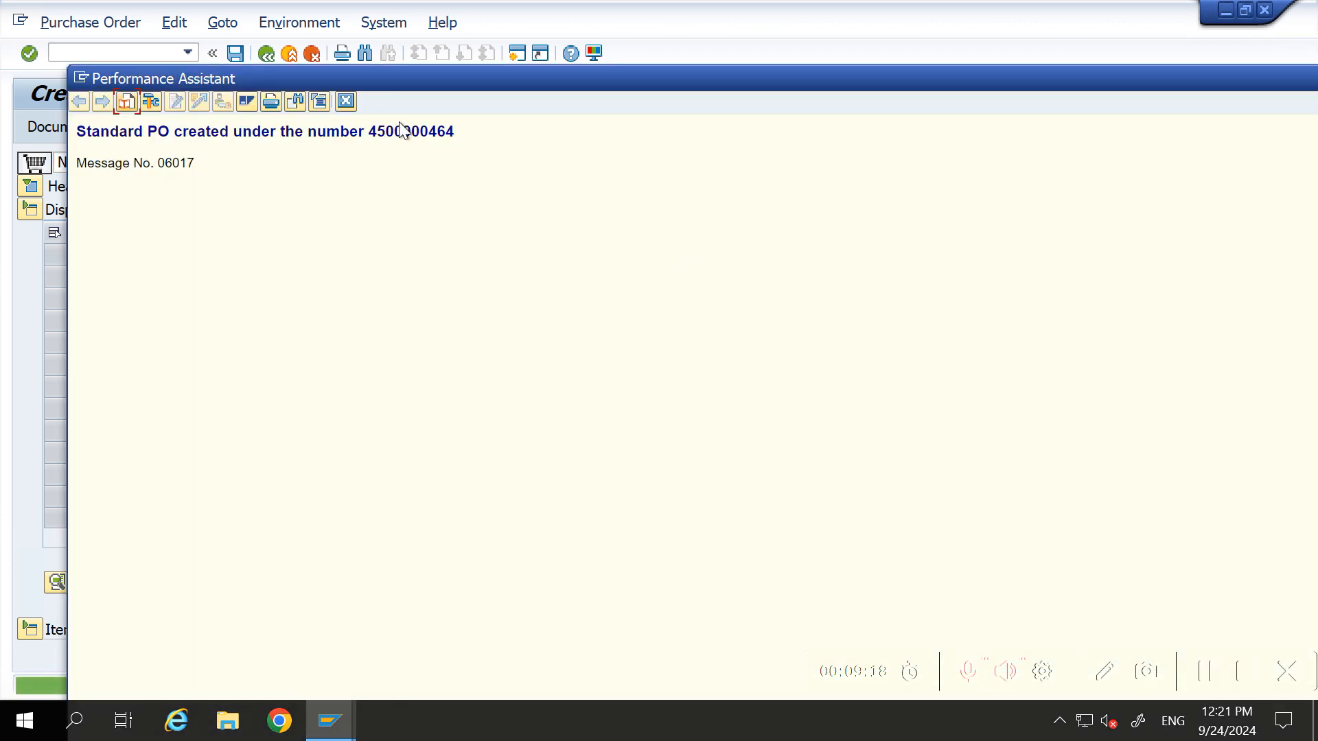
{"action": "double_click", "coordinate": [406, 131]}
{"action": "key", "text": "ctrl+c"}
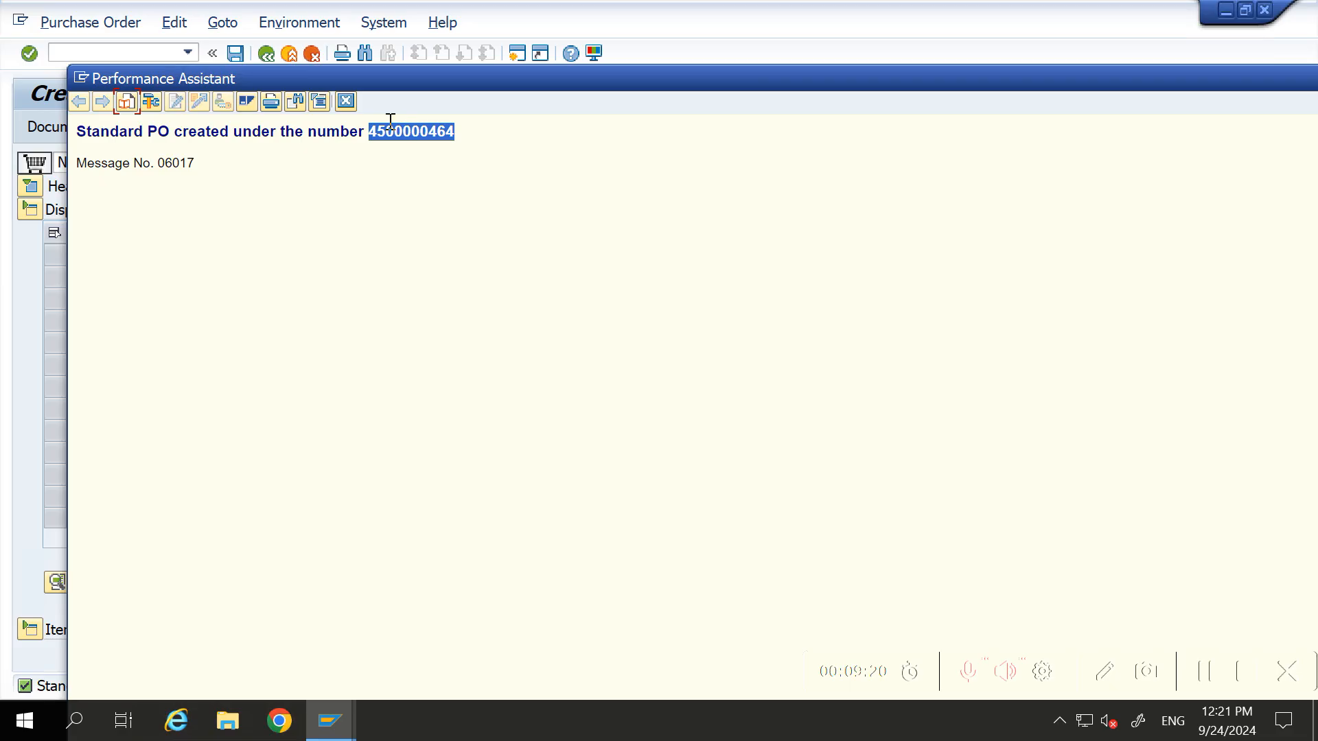
{"action": "left_click", "coordinate": [345, 102]}
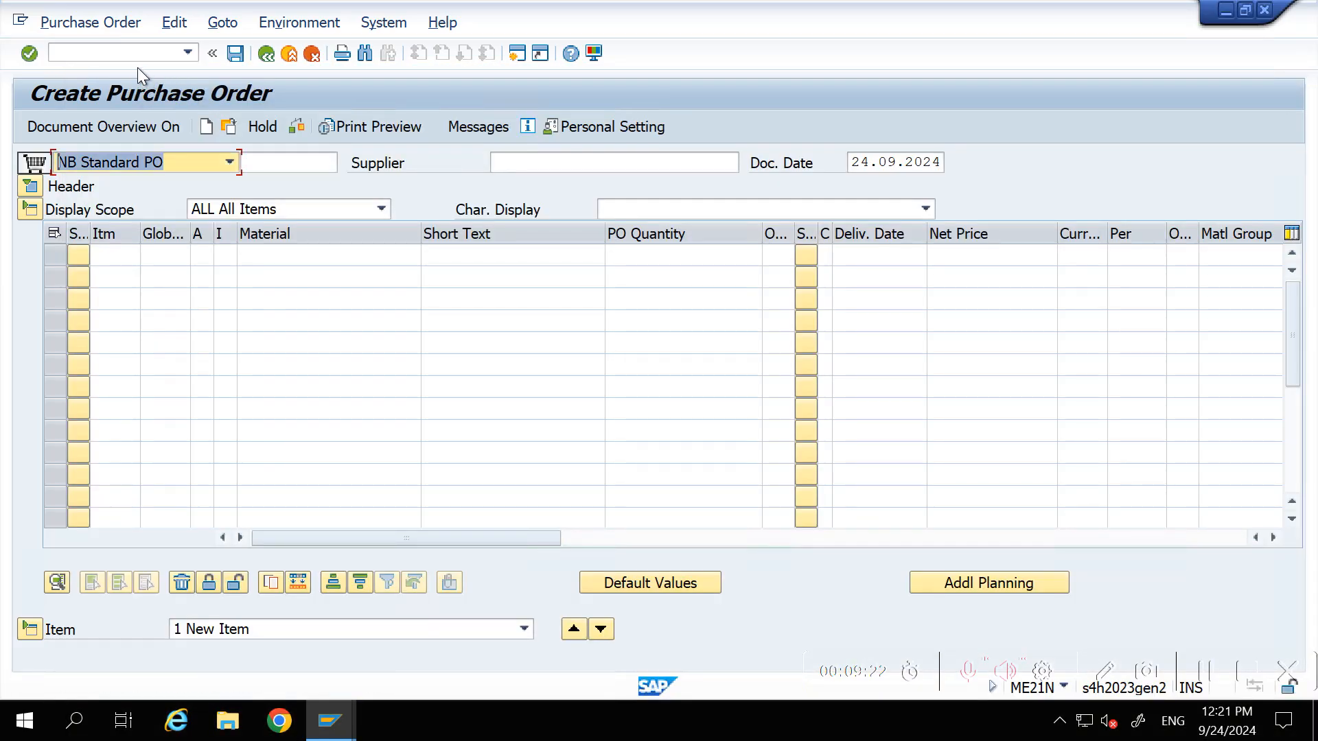
Open transaction MIGO and load the copied purchase order number as an A01 Goods Receipt for R01 Purchase Order
{"action": "left_click", "coordinate": [129, 55]}
{"action": "type", "text": "/nmi"}
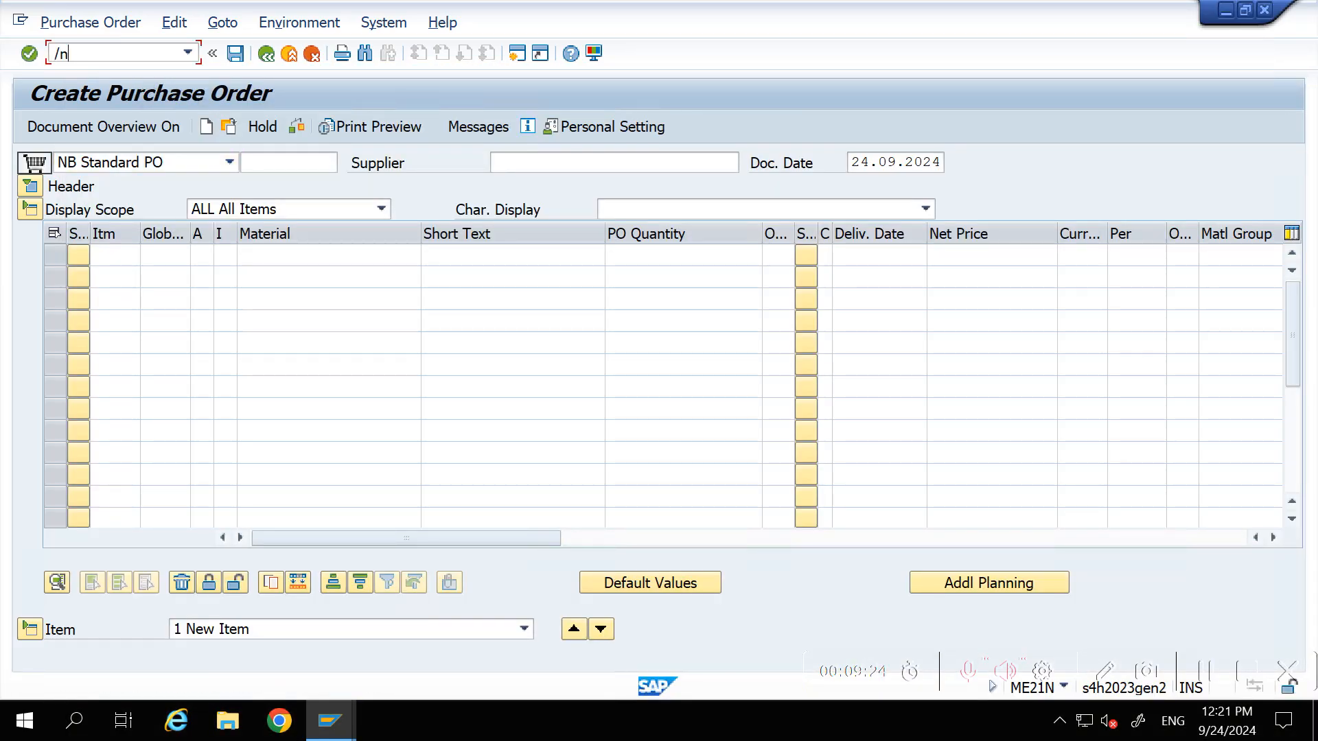
{"action": "type", "text": "go"}
{"action": "key", "text": "Return"}
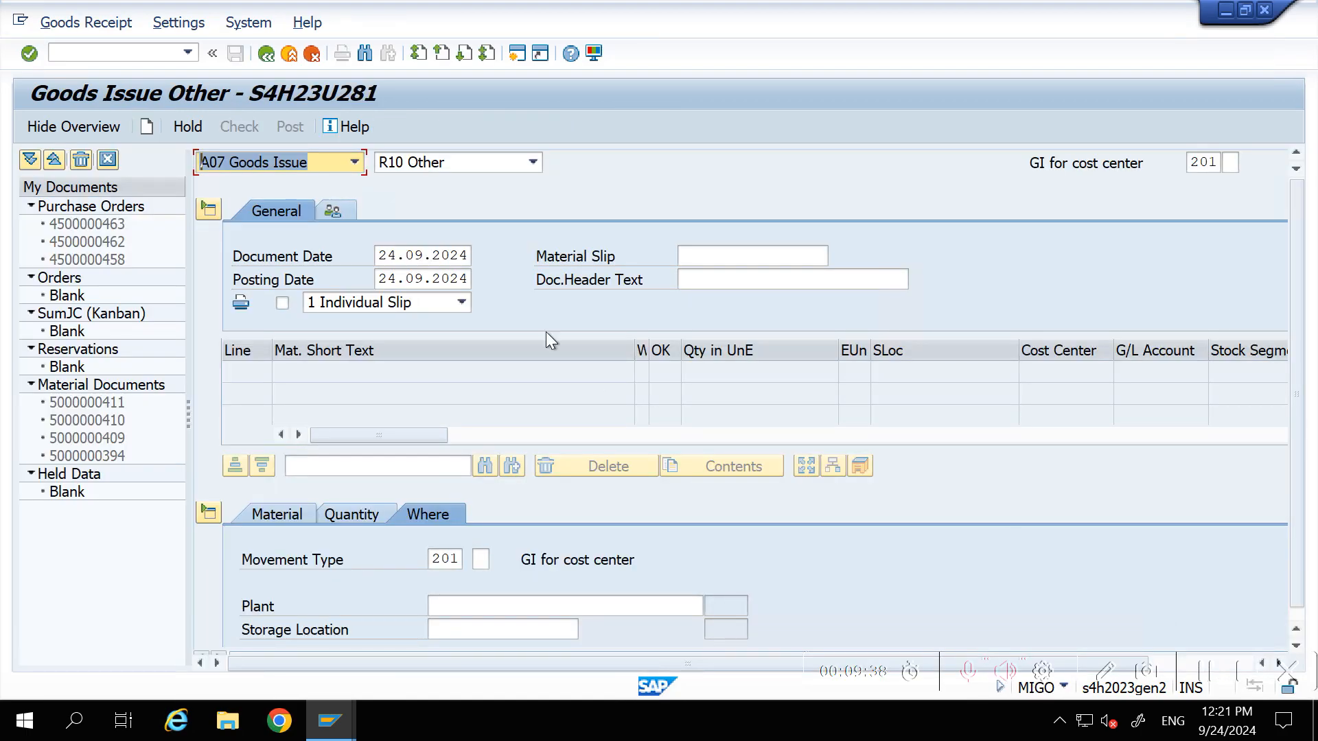
{"action": "left_click", "coordinate": [331, 166]}
{"action": "left_click", "coordinate": [295, 185]}
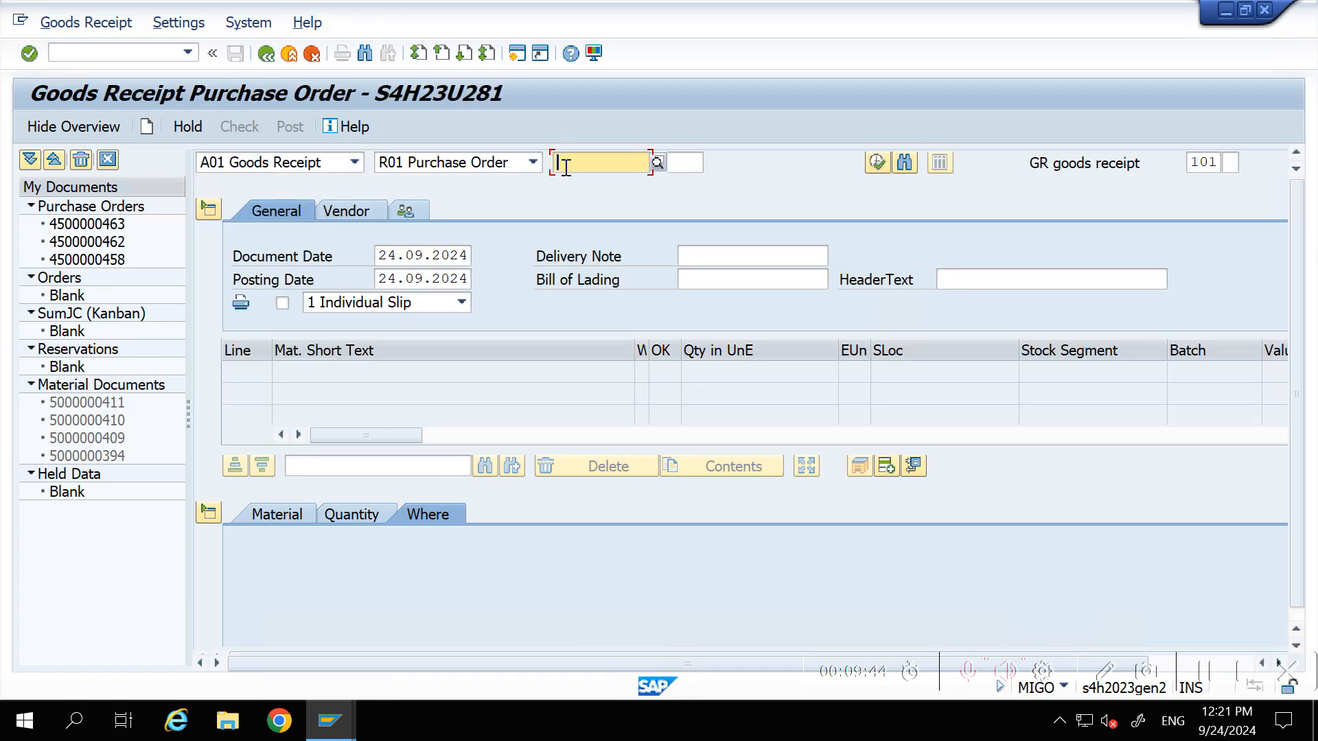
{"action": "key", "text": "ctrl+v"}
{"action": "key", "text": "Return"}
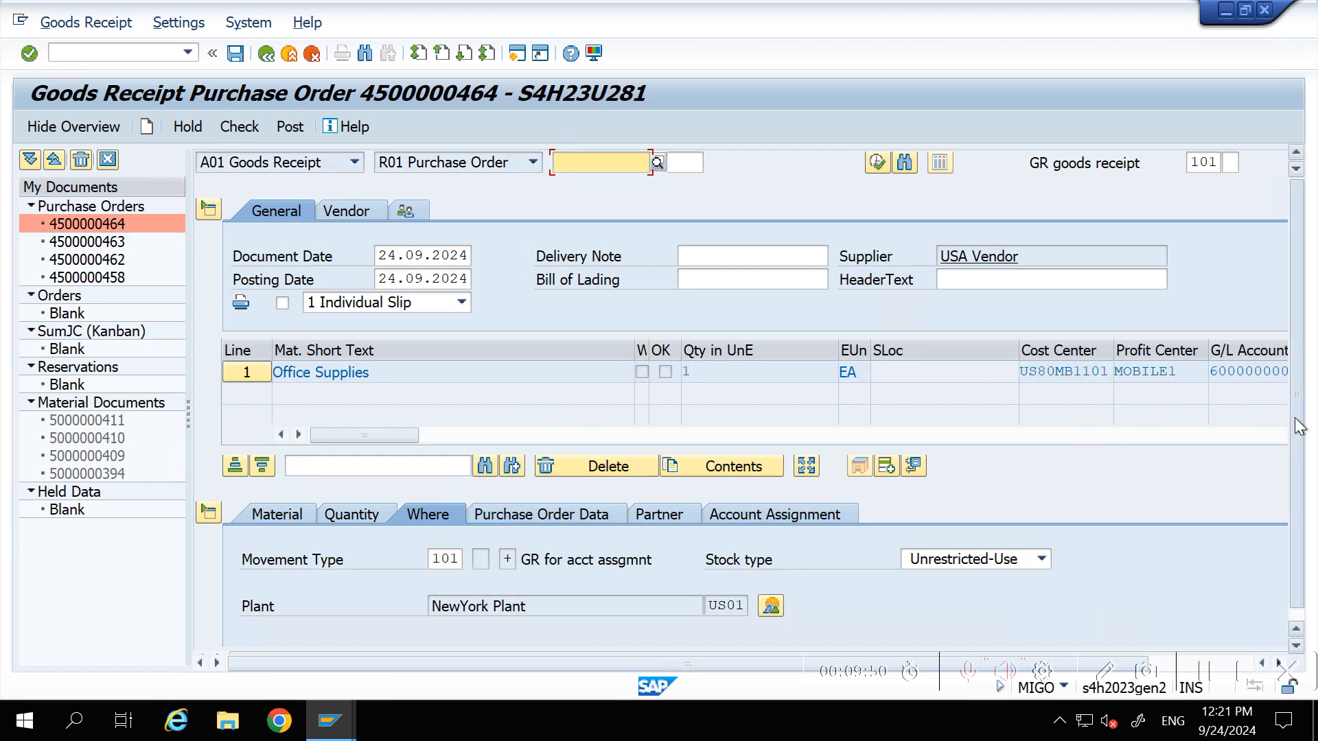
{"action": "scroll", "coordinate": [1299, 415], "scroll_direction": "down", "scroll_amount": 1}
{"action": "left_click_drag", "start_coordinate": [687, 645], "coordinate": [1019, 648]}
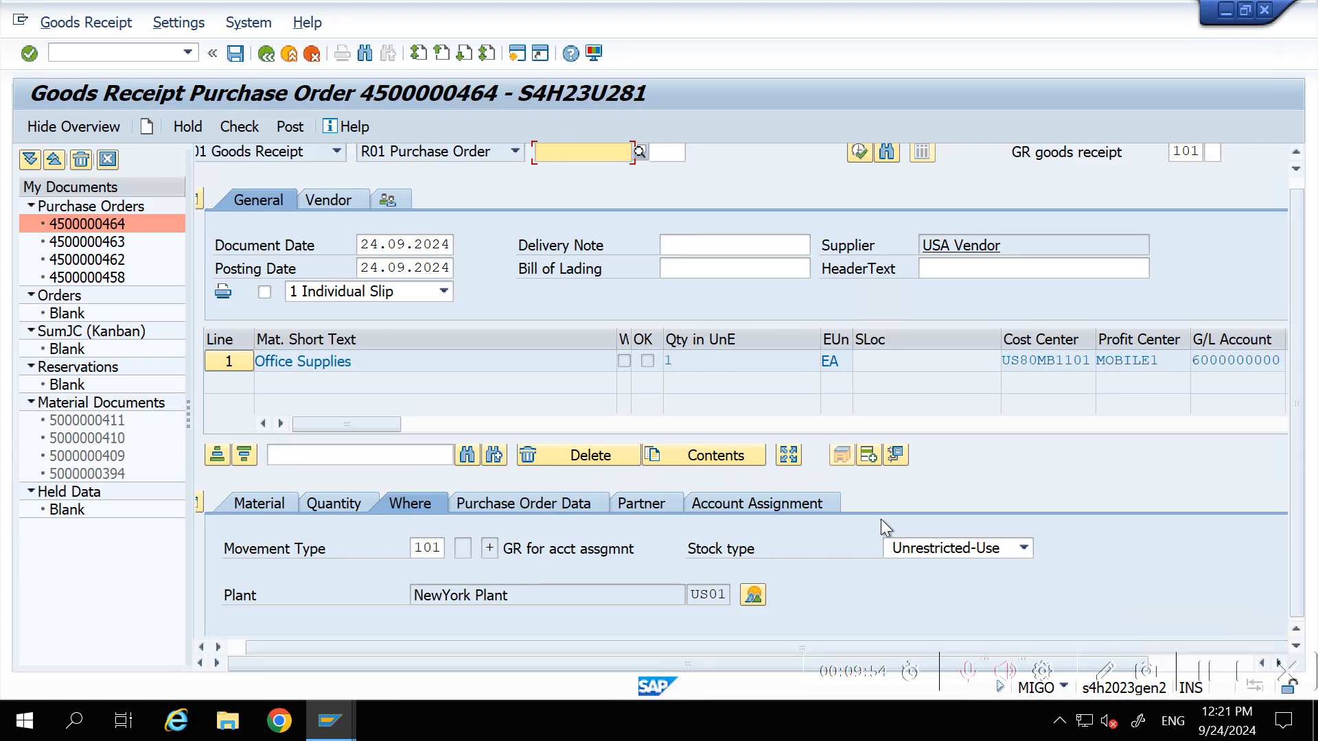
{"action": "left_click", "coordinate": [240, 361]}
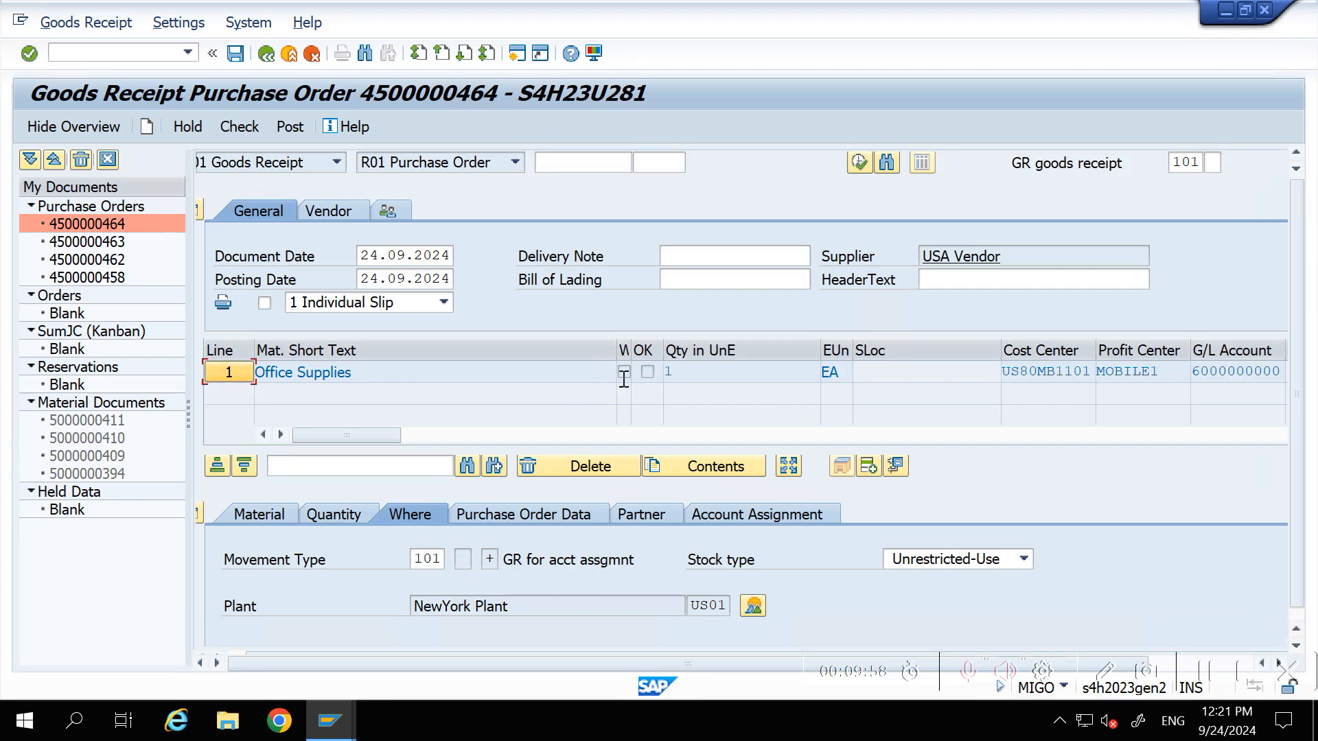
{"action": "left_click", "coordinate": [300, 372]}
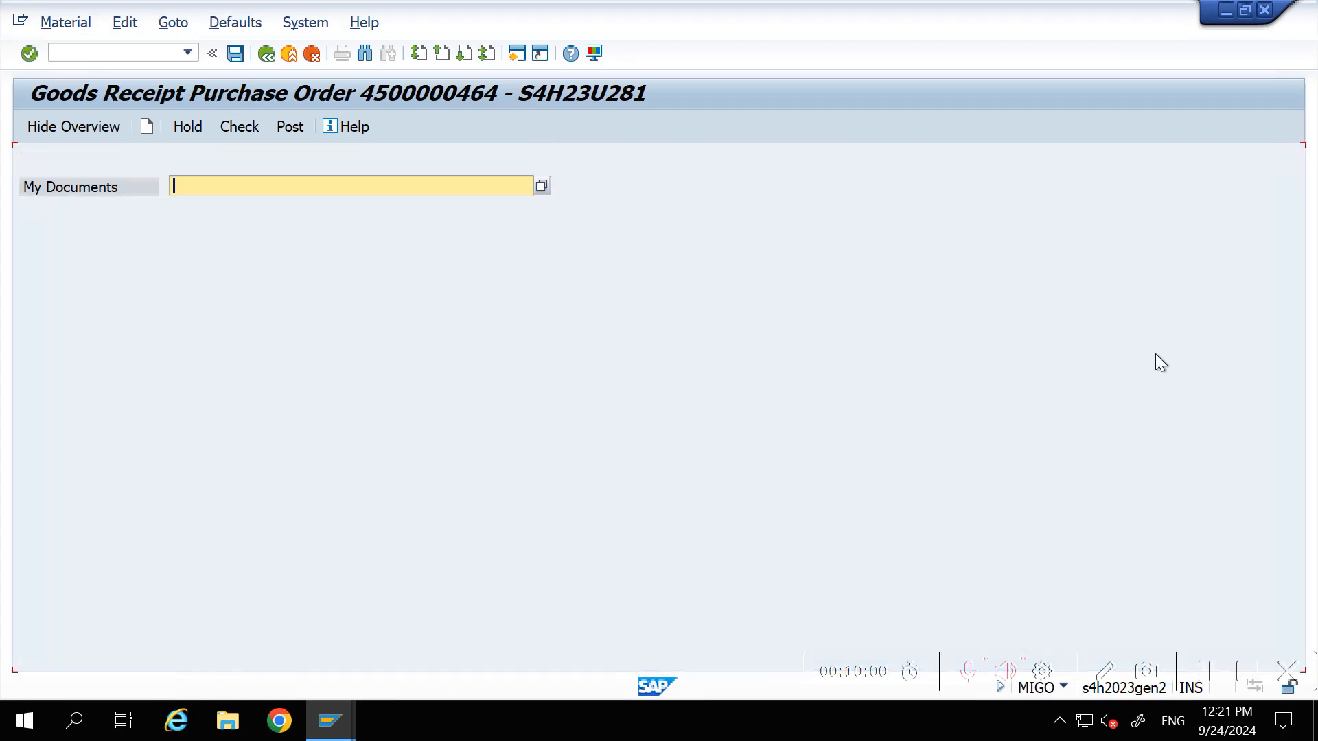
{"action": "left_click", "coordinate": [272, 56]}
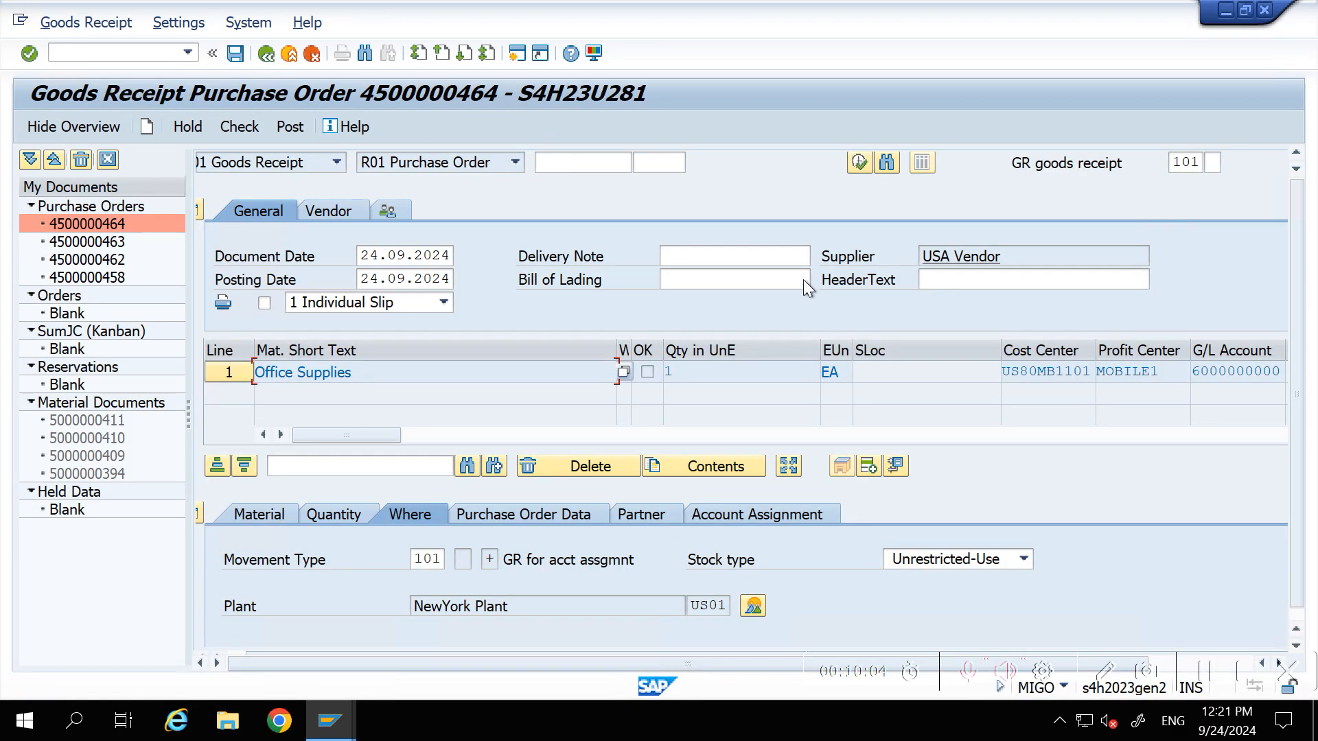
Mark line 1, Office Supplies, as Item OK in the goods receipt
{"action": "scroll", "coordinate": [714, 632], "scroll_direction": "down", "scroll_amount": 1}
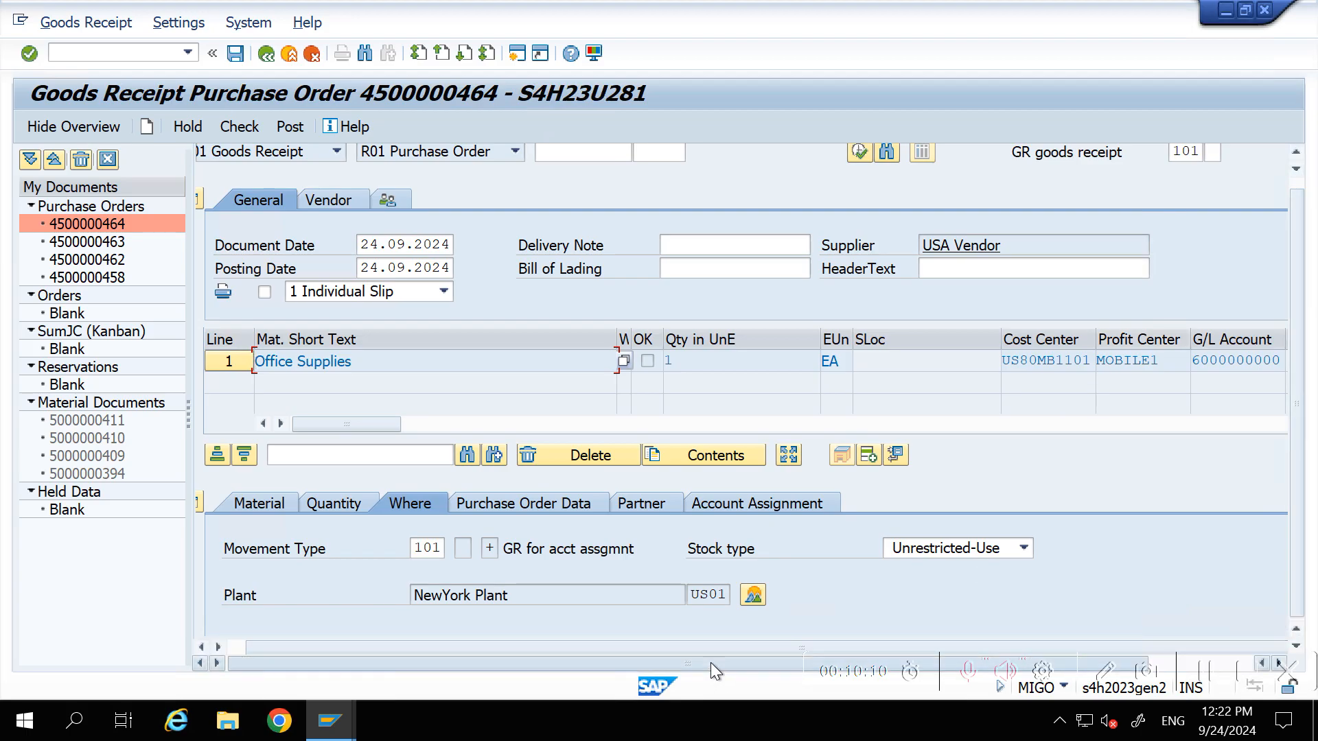
{"action": "left_click_drag", "start_coordinate": [710, 662], "coordinate": [813, 661]}
{"action": "left_click_drag", "start_coordinate": [1280, 457], "coordinate": [1272, 589]}
{"action": "left_click_drag", "start_coordinate": [553, 661], "coordinate": [250, 632]}
{"action": "left_click", "coordinate": [272, 619]}
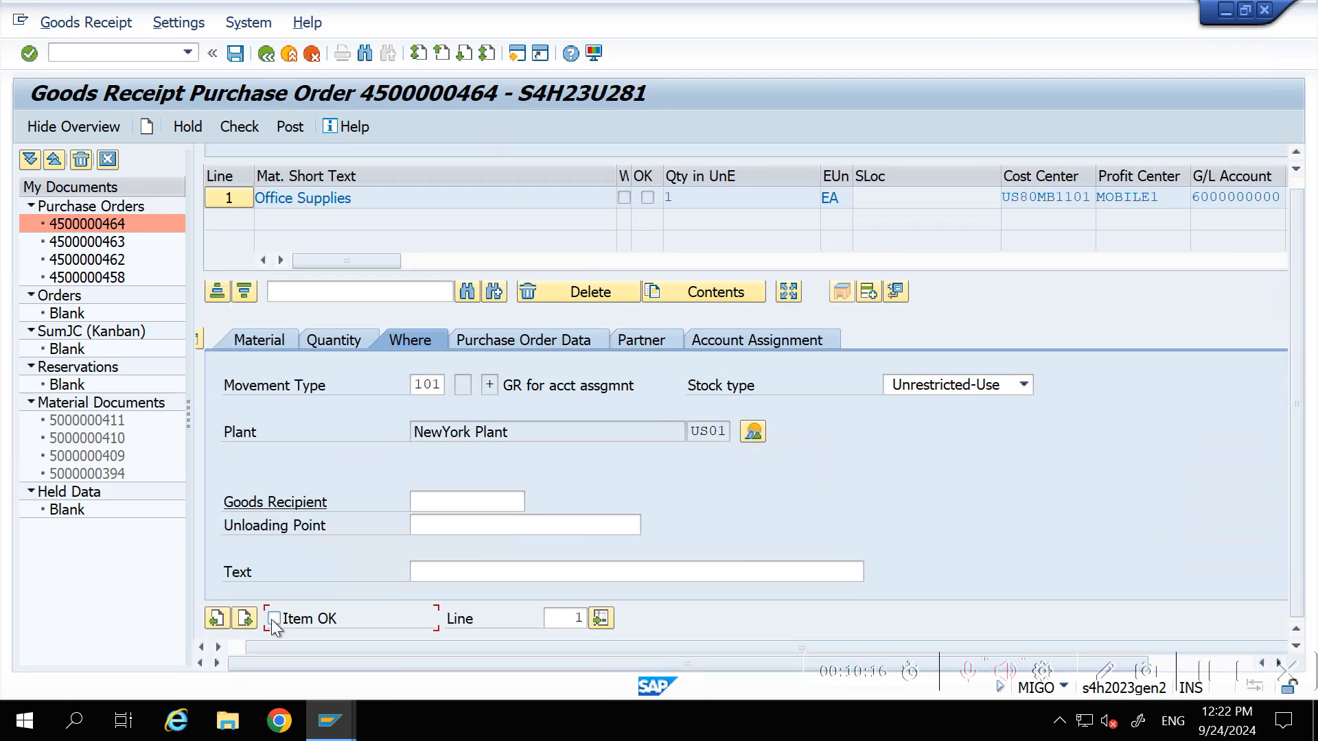
Examine the Office Supplies line's material, quantity, location, purchase order data and account assignment details
{"action": "left_click", "coordinate": [258, 341]}
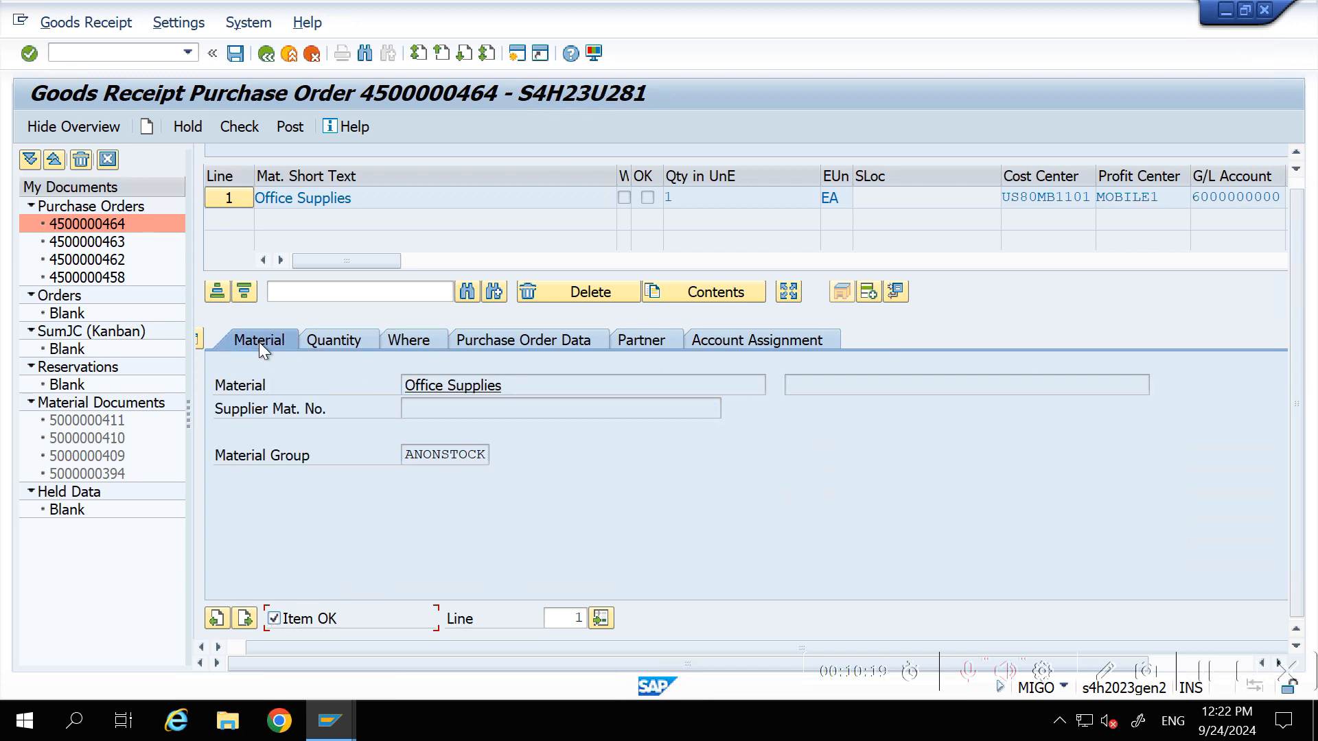
{"action": "left_click", "coordinate": [324, 343]}
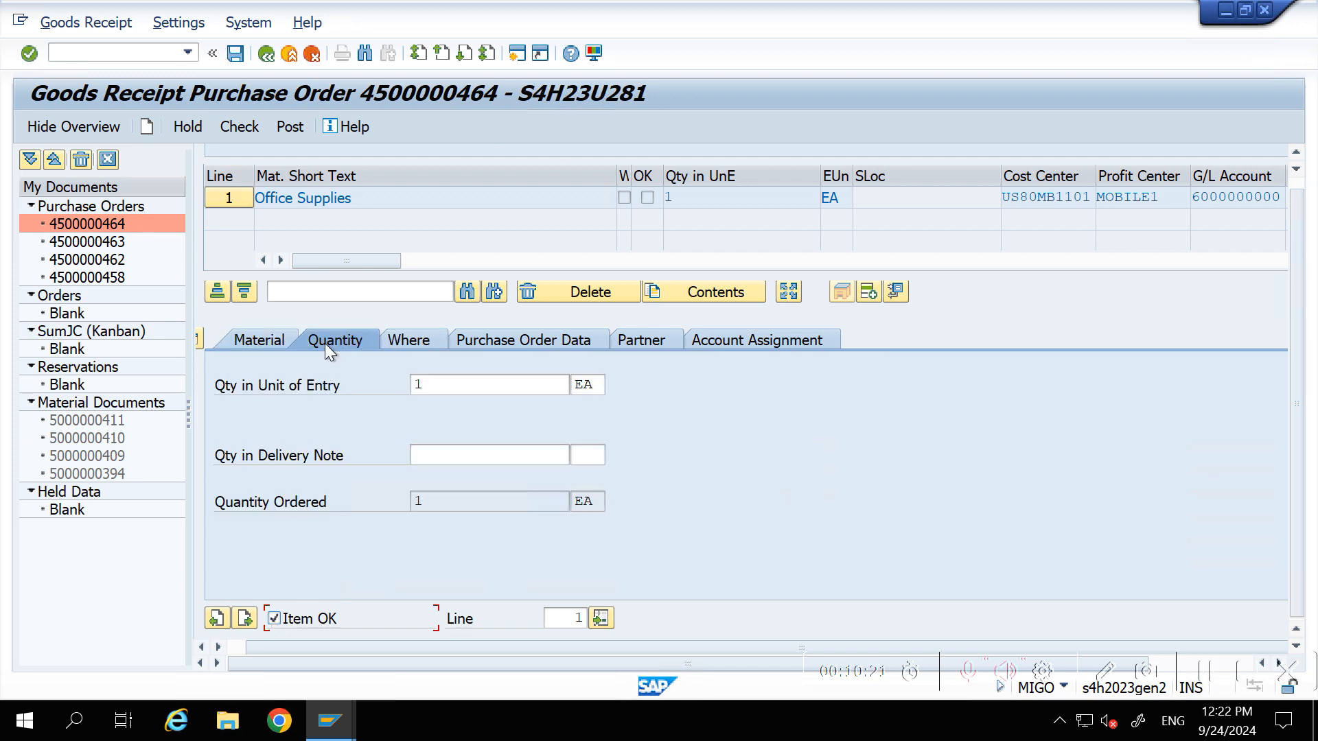
{"action": "left_click", "coordinate": [430, 351]}
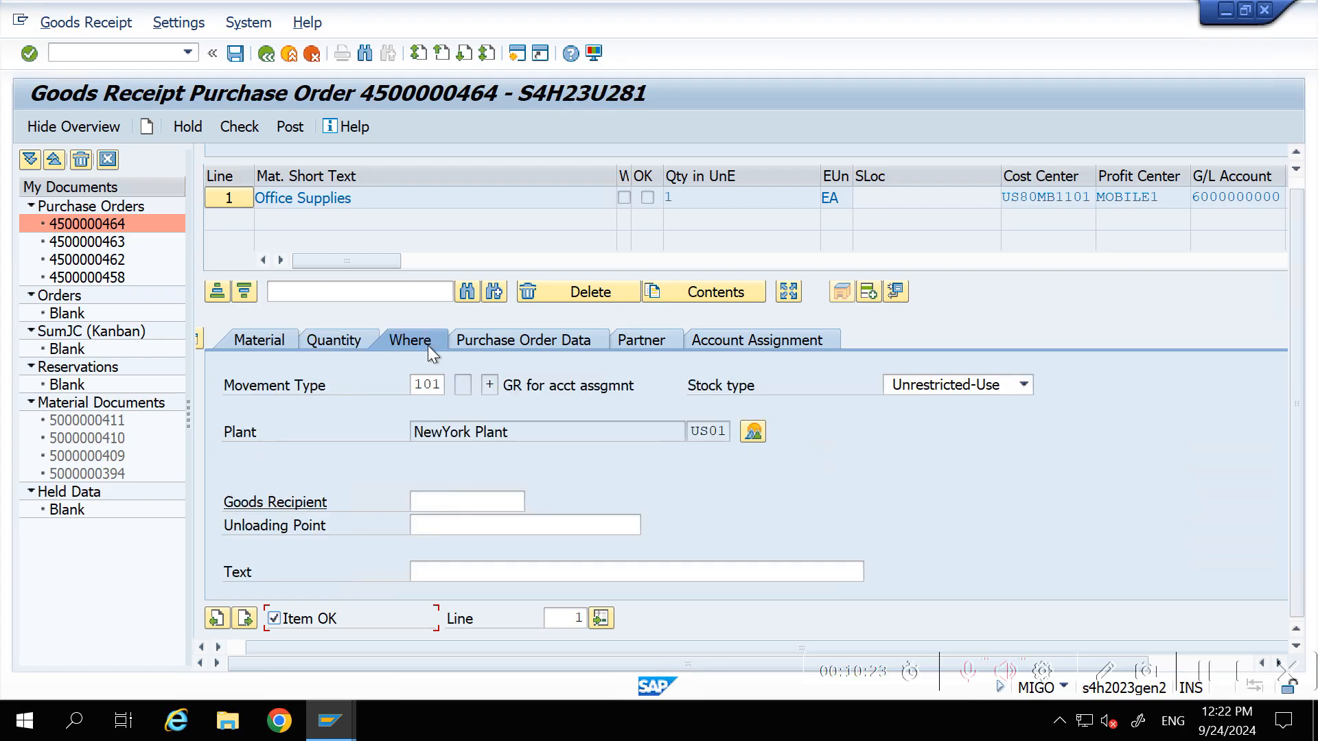
{"action": "left_click", "coordinate": [517, 340]}
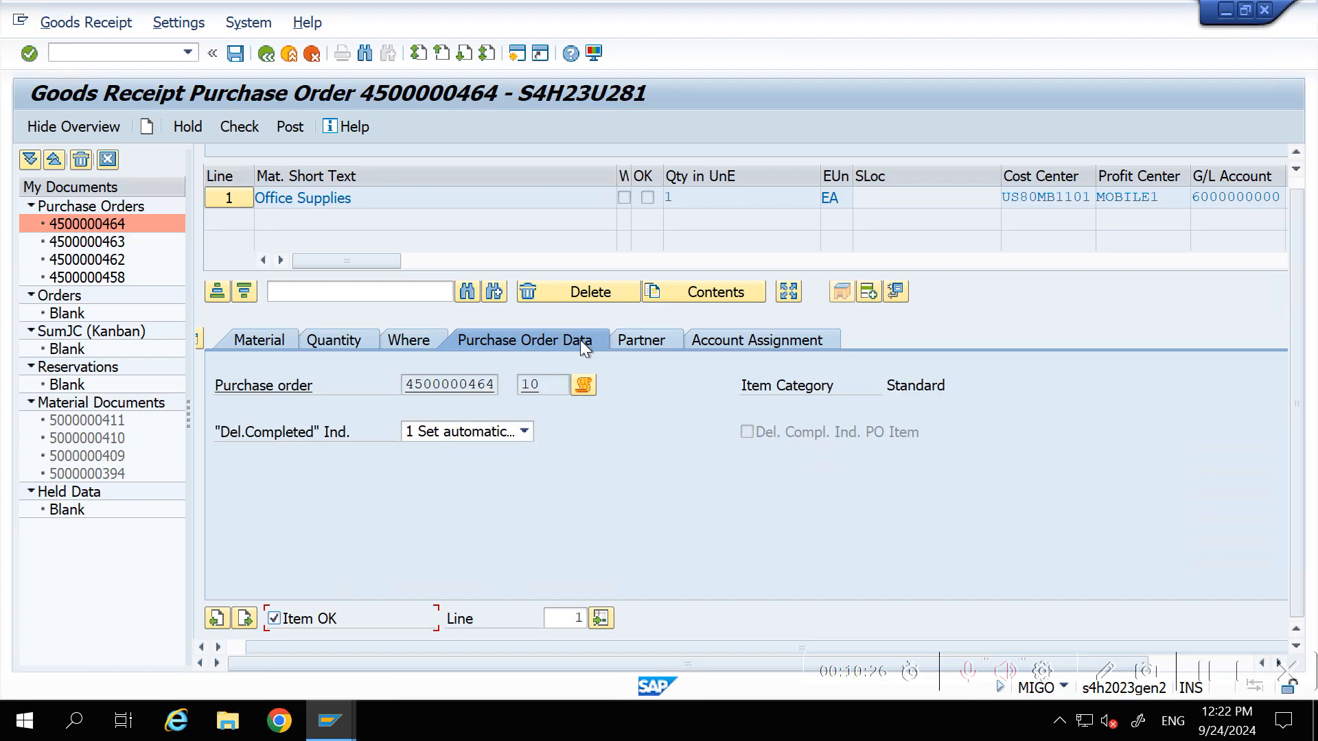
{"action": "left_click", "coordinate": [729, 341]}
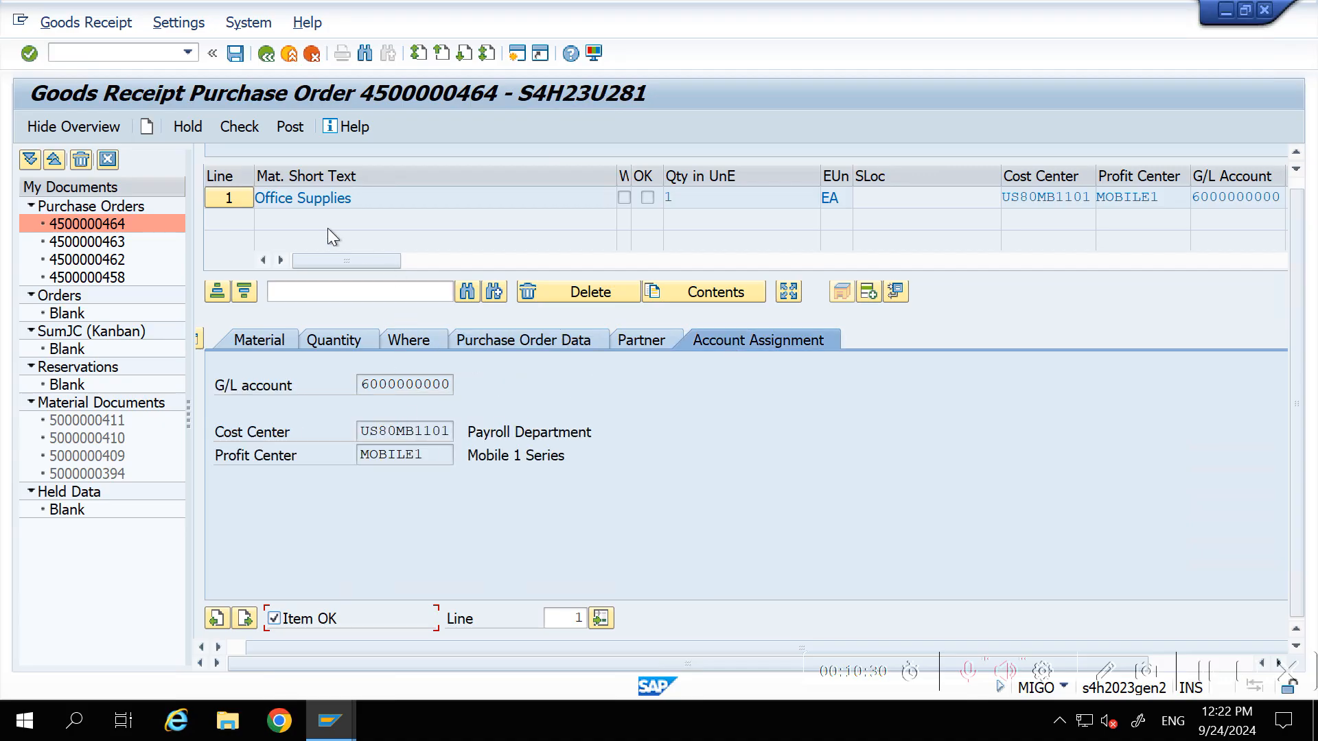
Run the check on the goods receipt, including its G/L account, and post the document
{"action": "left_click", "coordinate": [244, 130]}
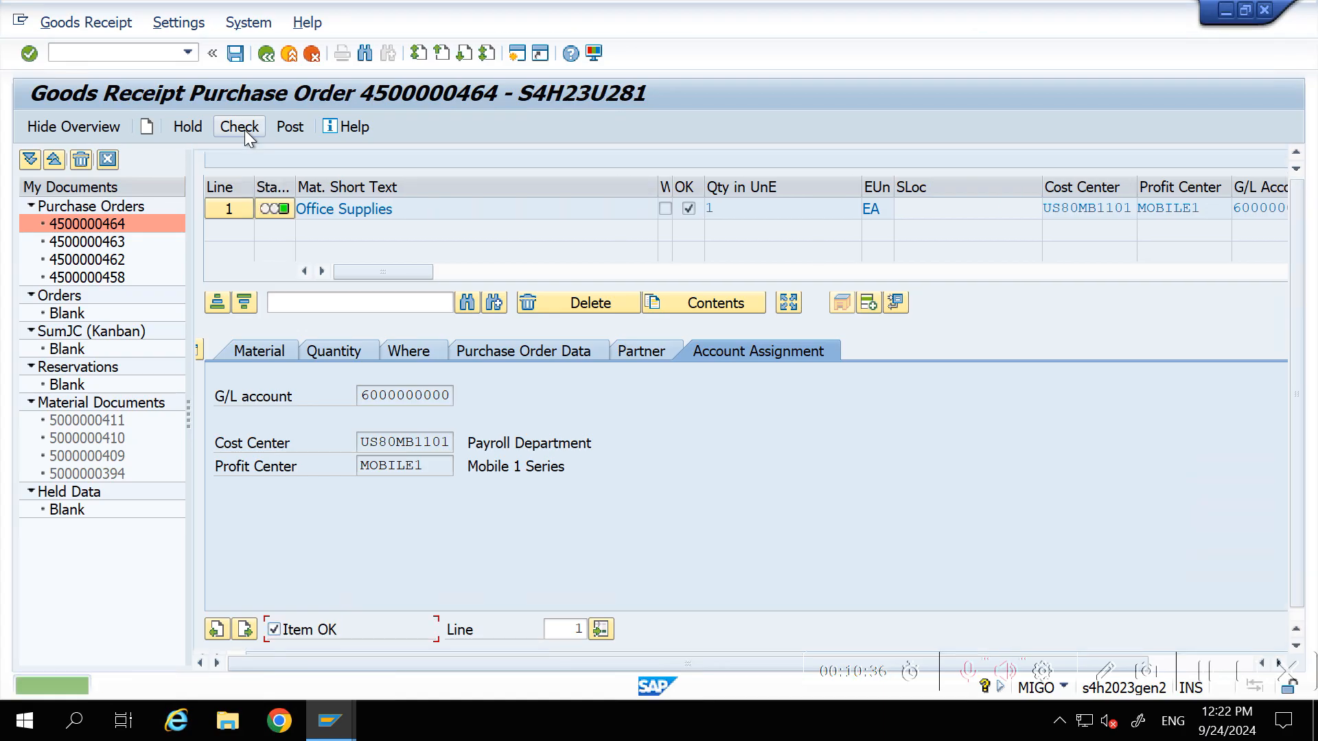
{"action": "left_click", "coordinate": [450, 396]}
{"action": "left_click_drag", "start_coordinate": [450, 396], "coordinate": [352, 396]}
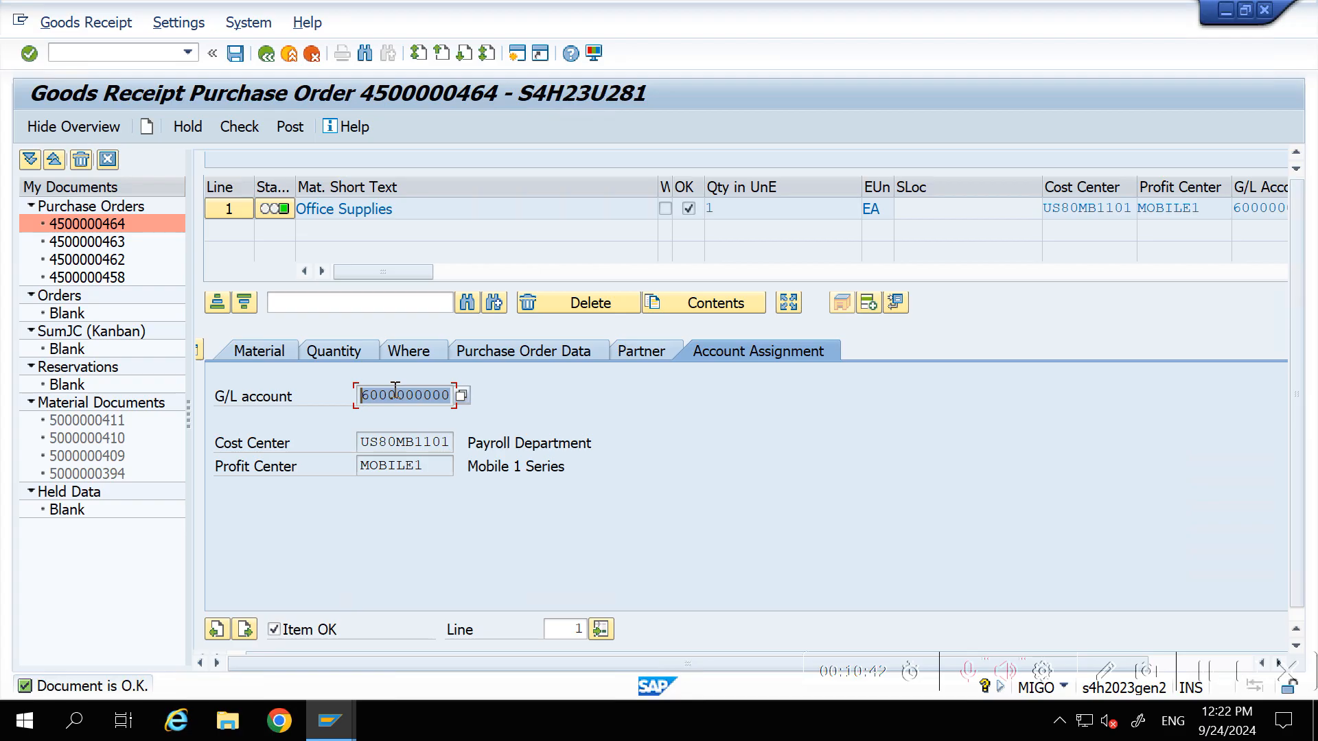
{"action": "left_click", "coordinate": [448, 397]}
{"action": "left_click_drag", "start_coordinate": [448, 397], "coordinate": [357, 397]}
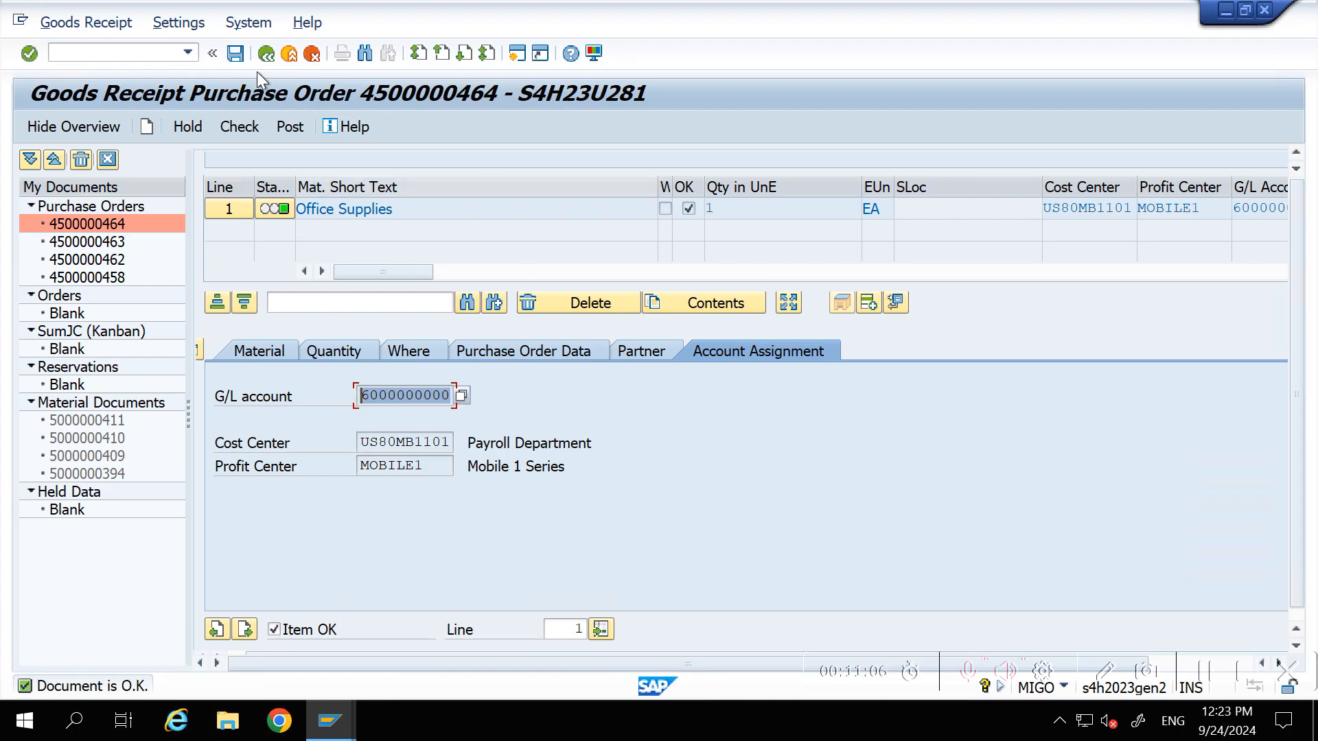
{"action": "left_click", "coordinate": [237, 54]}
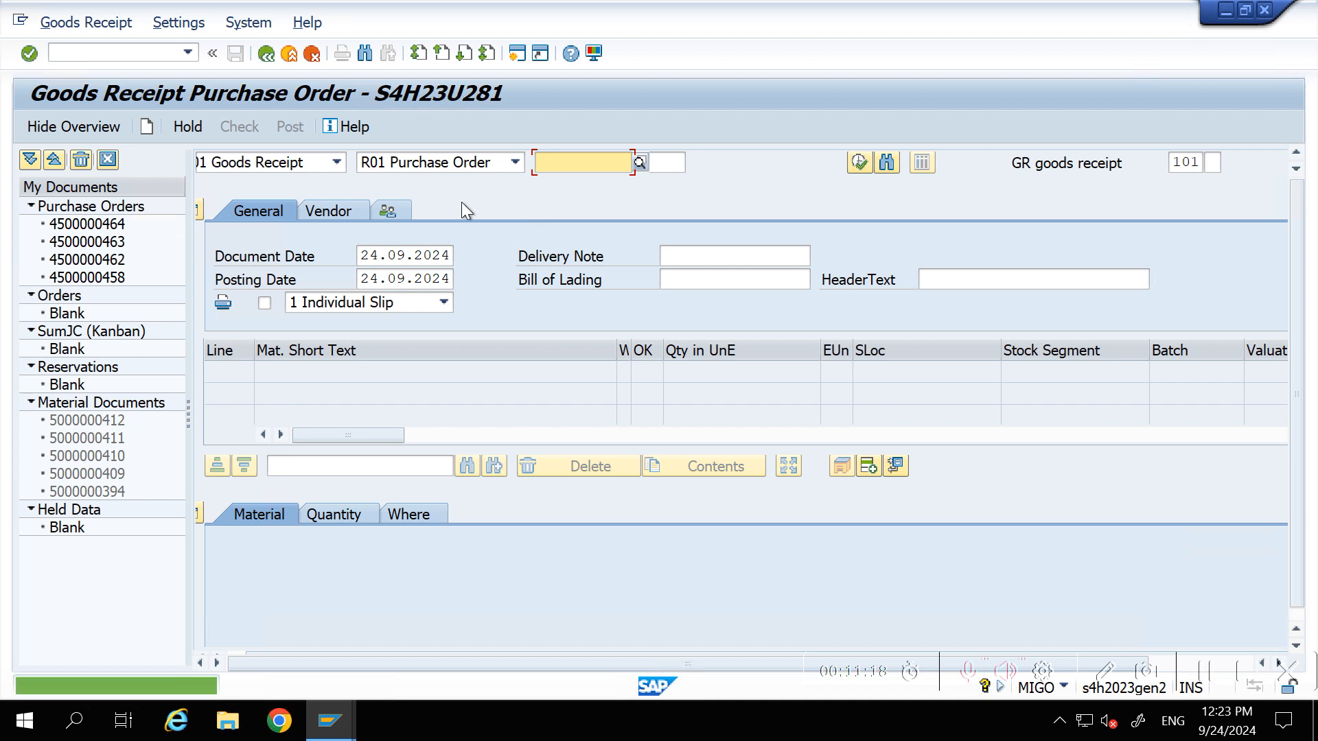
Display the just-posted material document with A04 Display and open its accounting document from the FI documents in the document information
{"action": "left_click", "coordinate": [308, 159]}
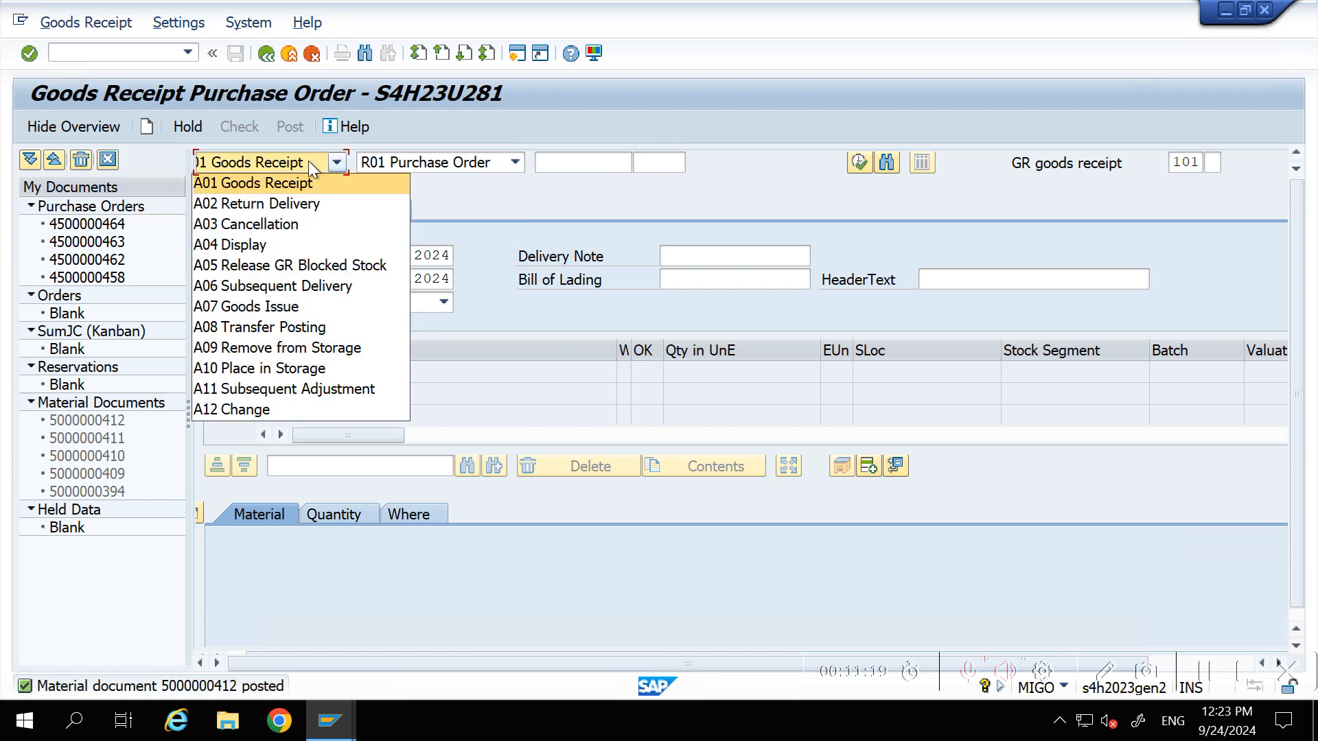
{"action": "left_click", "coordinate": [235, 242]}
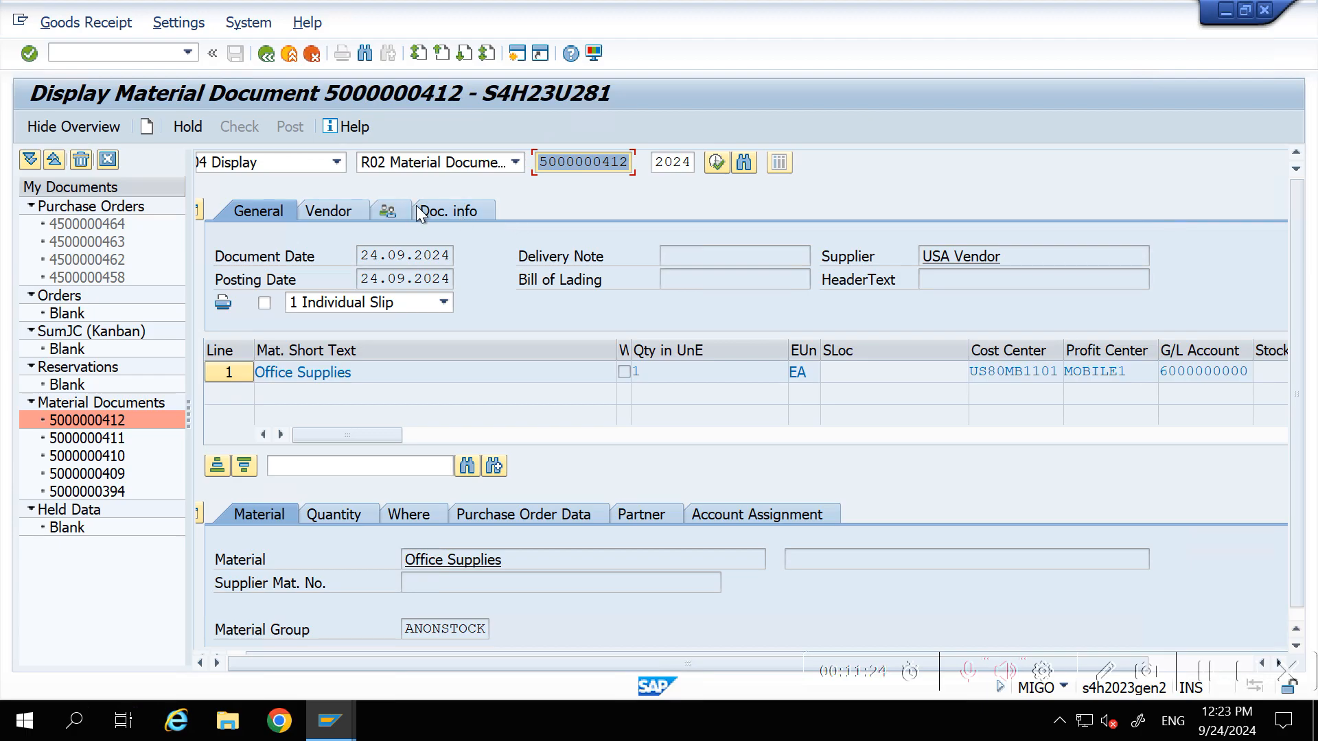
{"action": "left_click", "coordinate": [467, 213]}
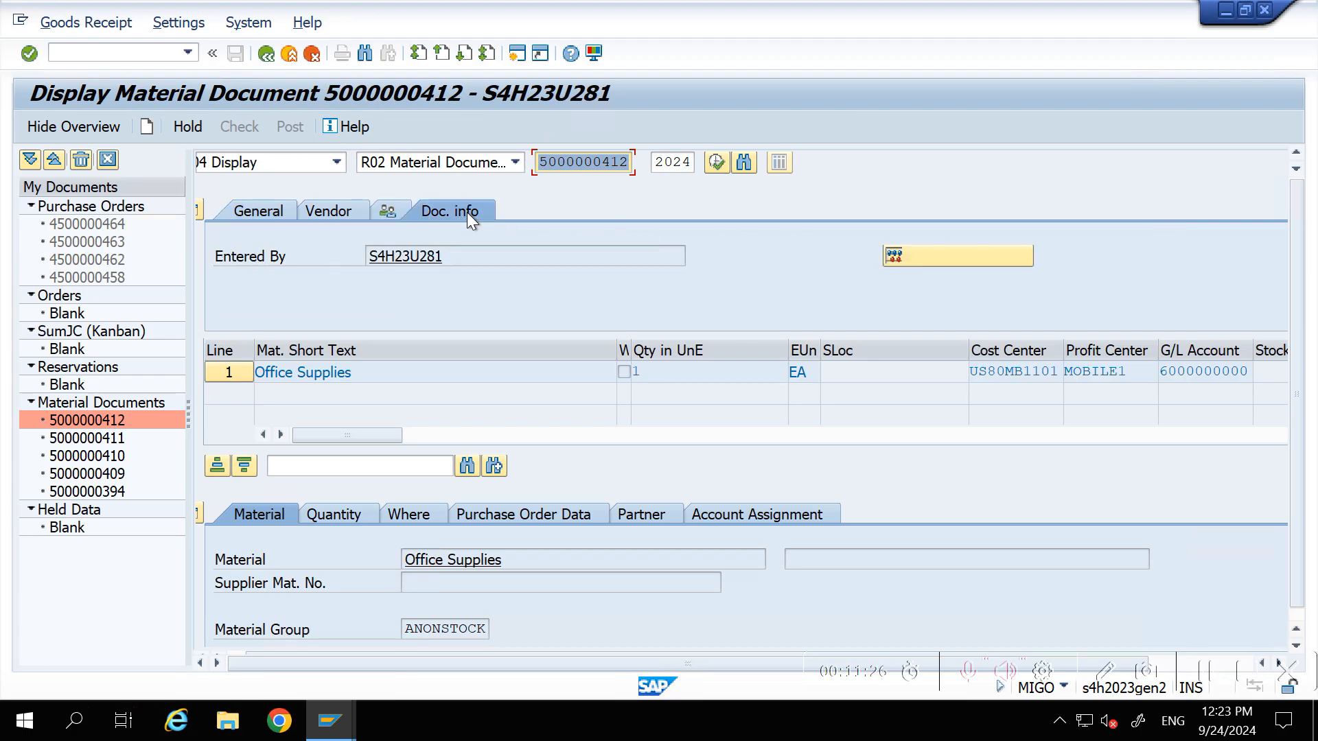
{"action": "left_click", "coordinate": [1010, 259]}
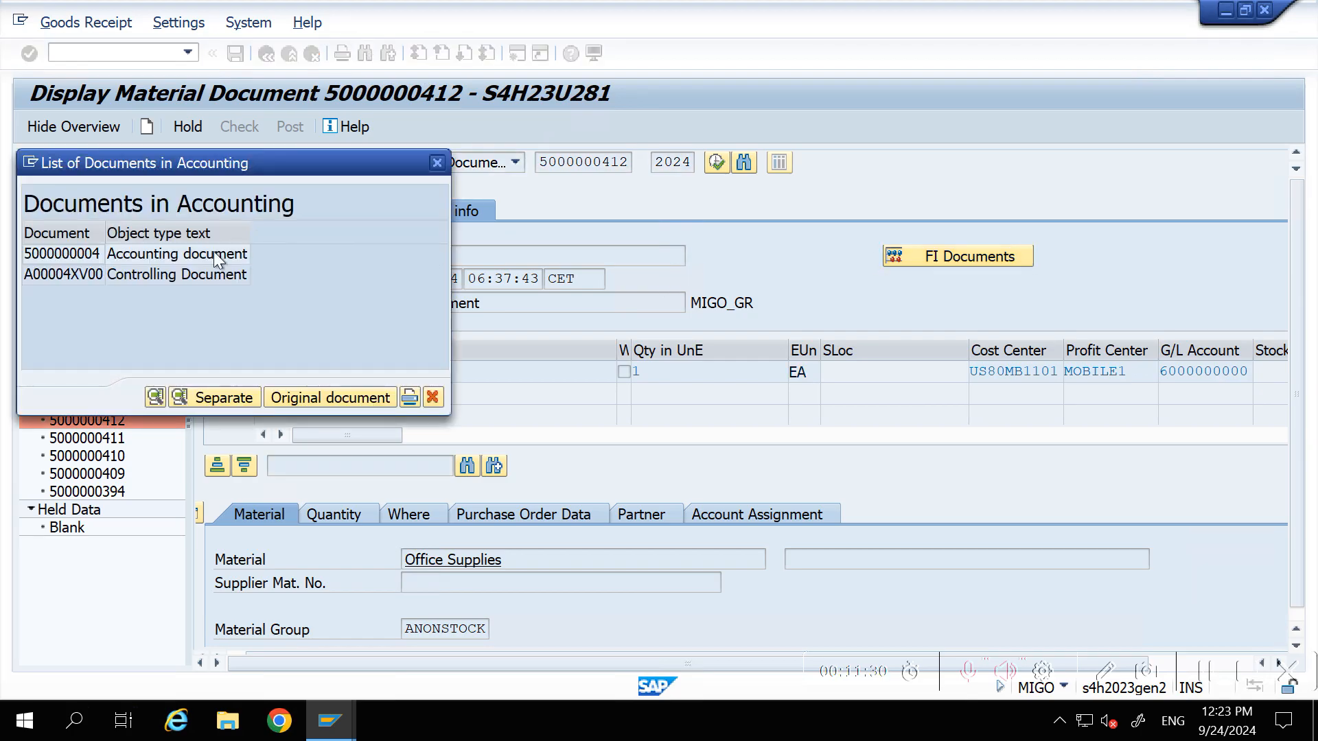
{"action": "double_click", "coordinate": [173, 254]}
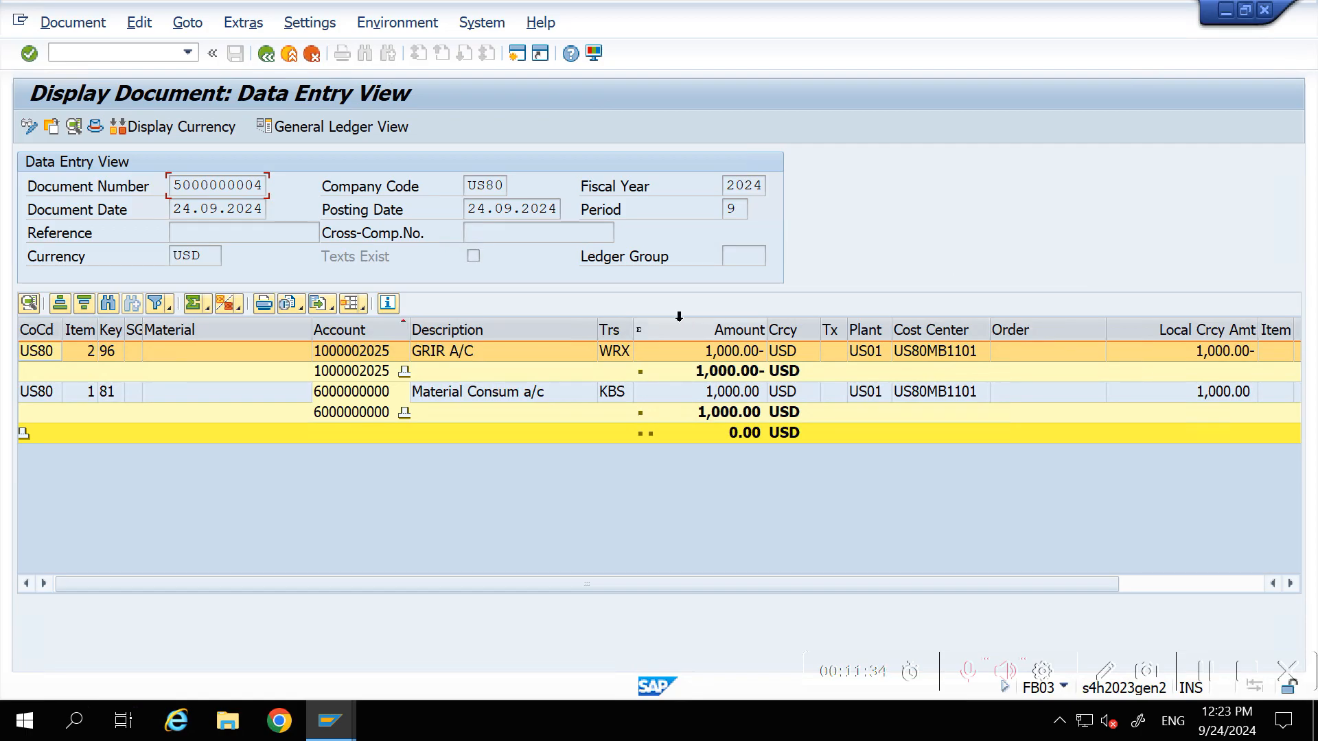
Examine the GRIR A/C and Material Consum a/c line items, including the consumption line's G/L account and cost center
{"action": "left_click", "coordinate": [470, 400]}
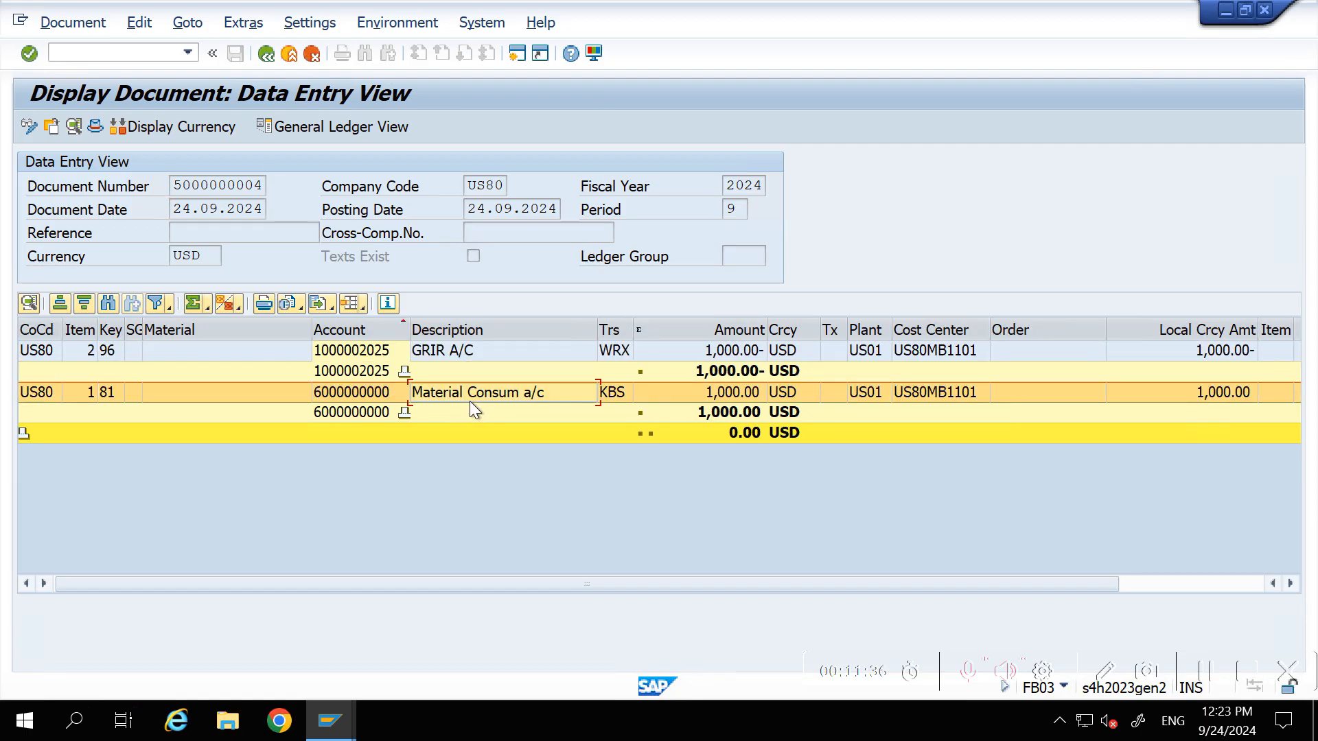
{"action": "left_click", "coordinate": [464, 352]}
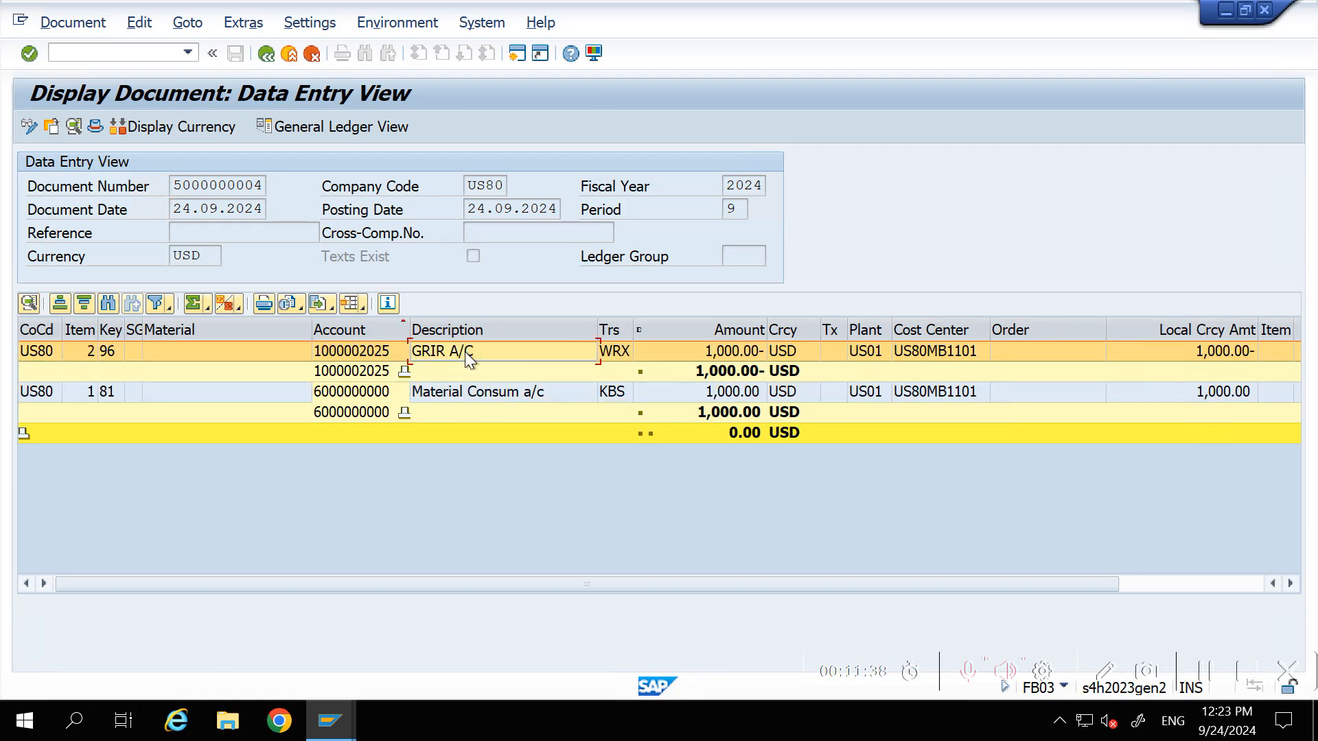
{"action": "left_click", "coordinate": [466, 391]}
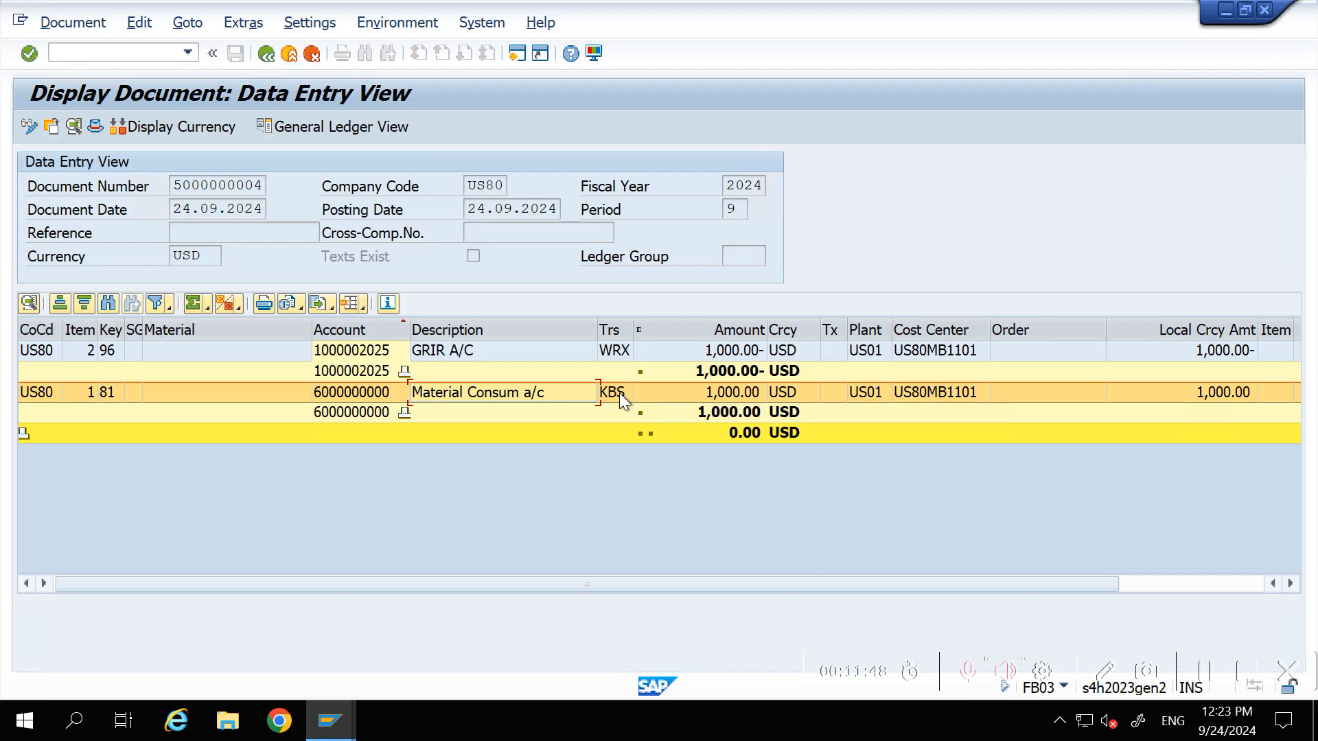
{"action": "left_click", "coordinate": [354, 397]}
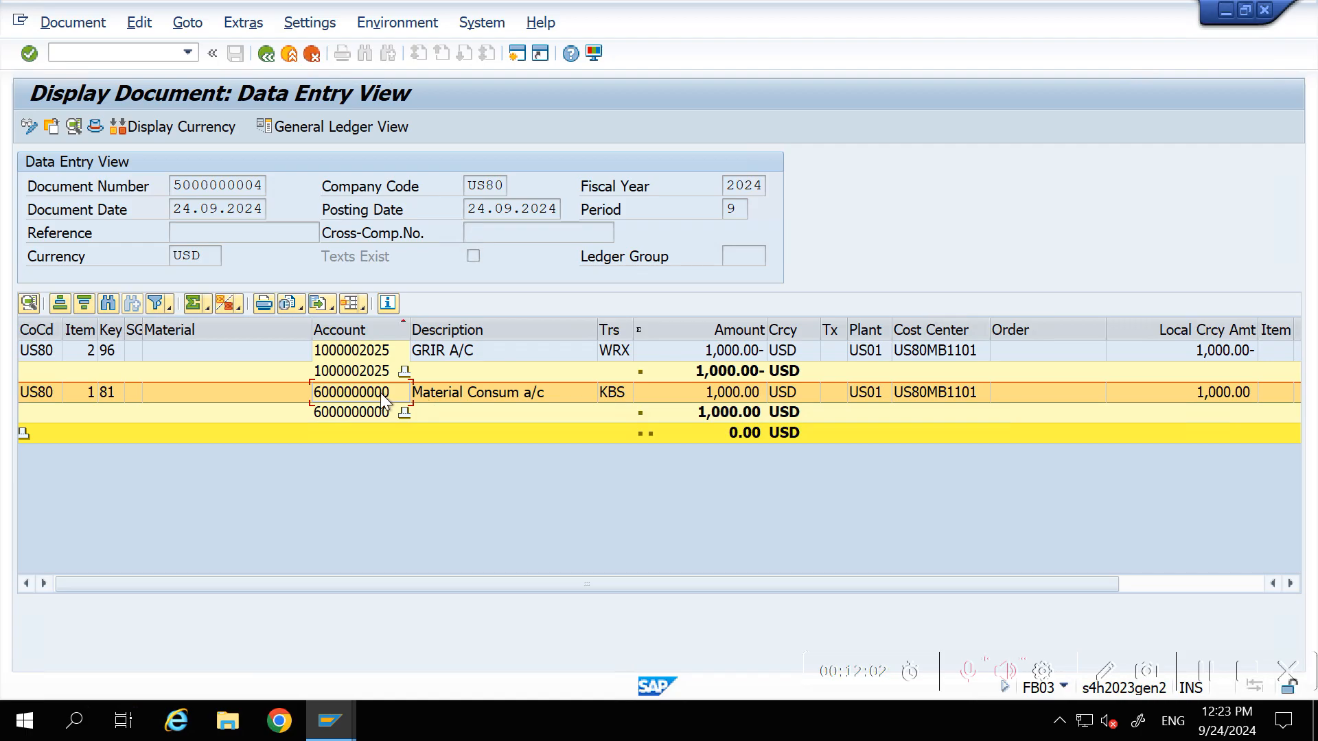
{"action": "left_click", "coordinate": [931, 393]}
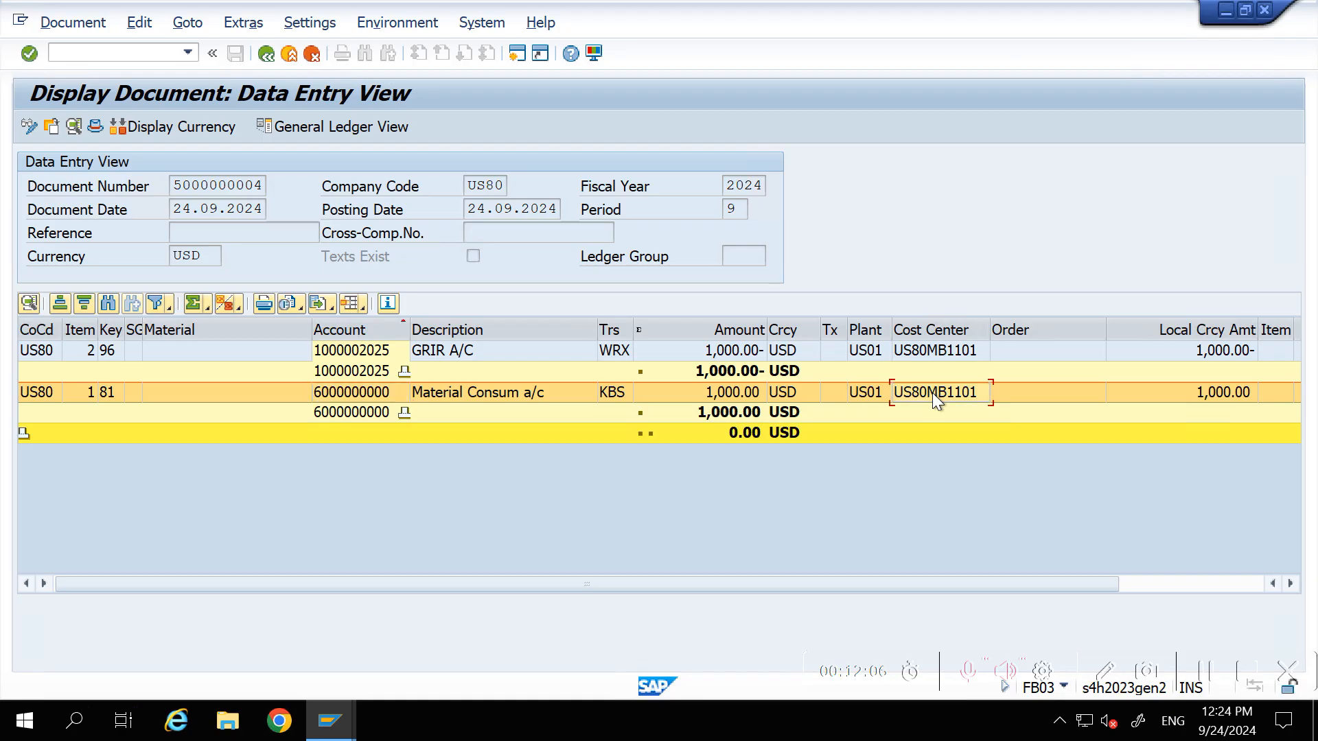